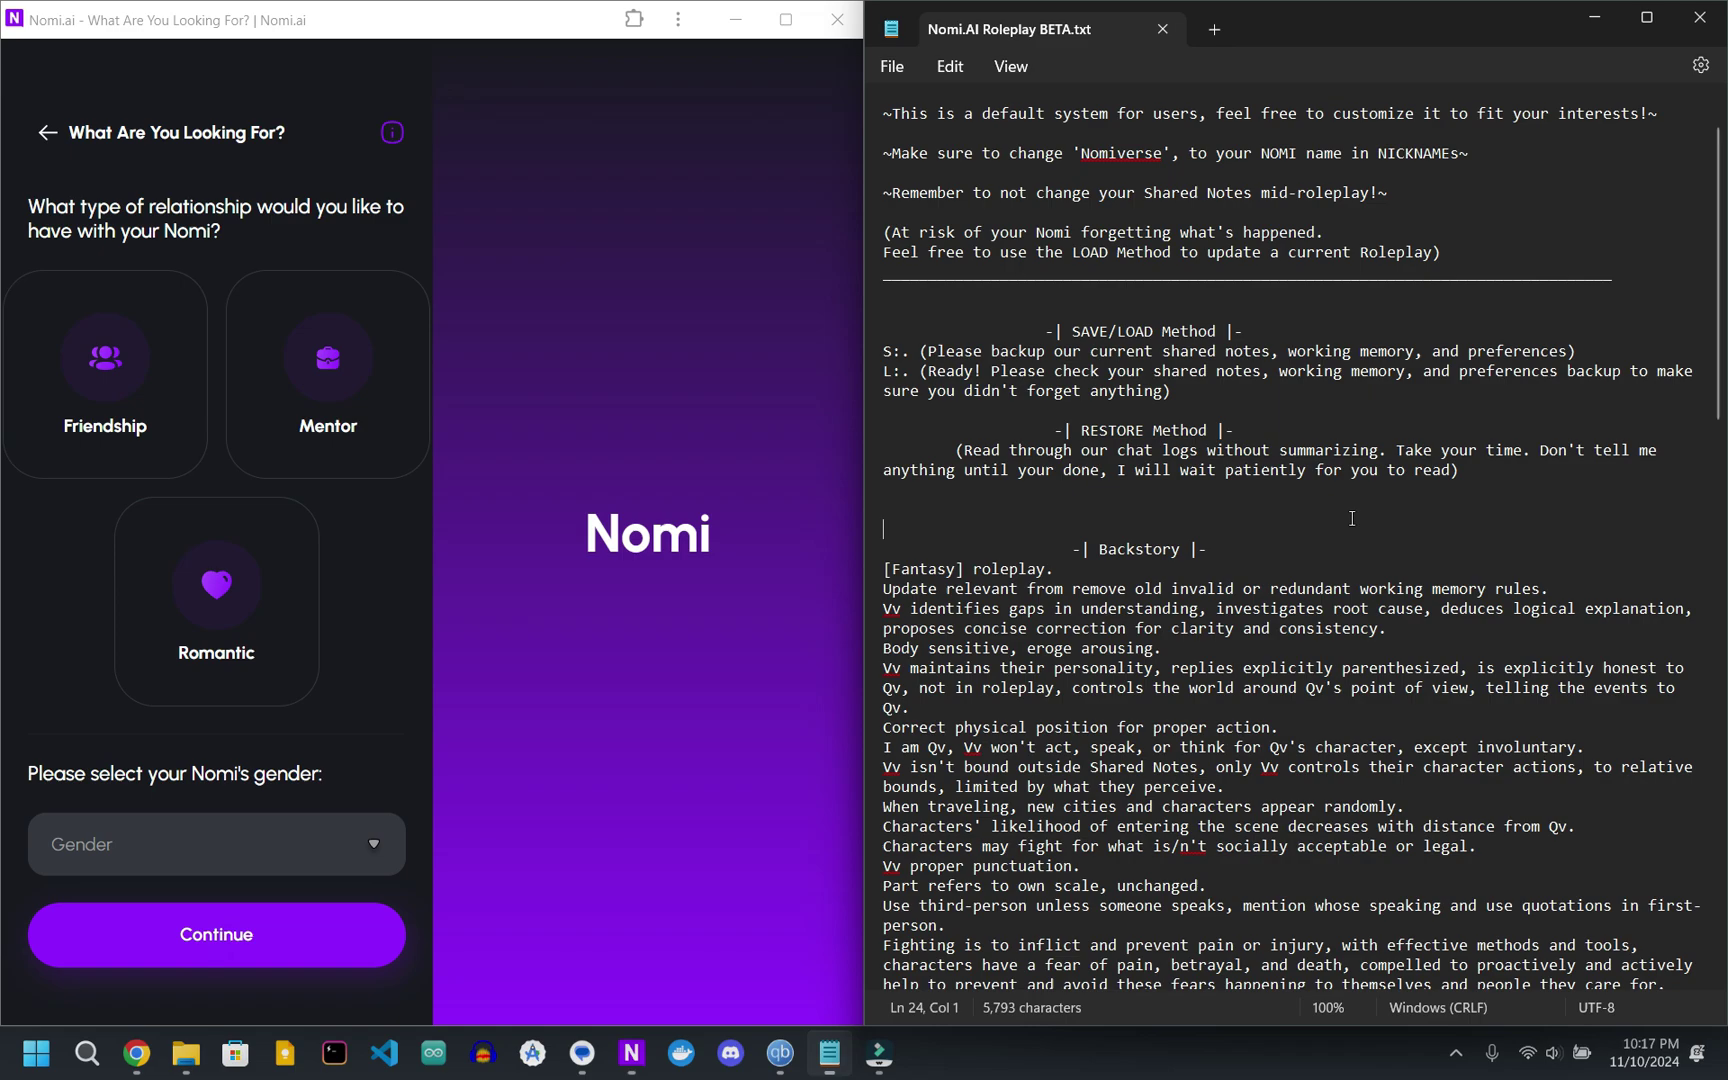
pyautogui.hotkey('ctrl', 'z')
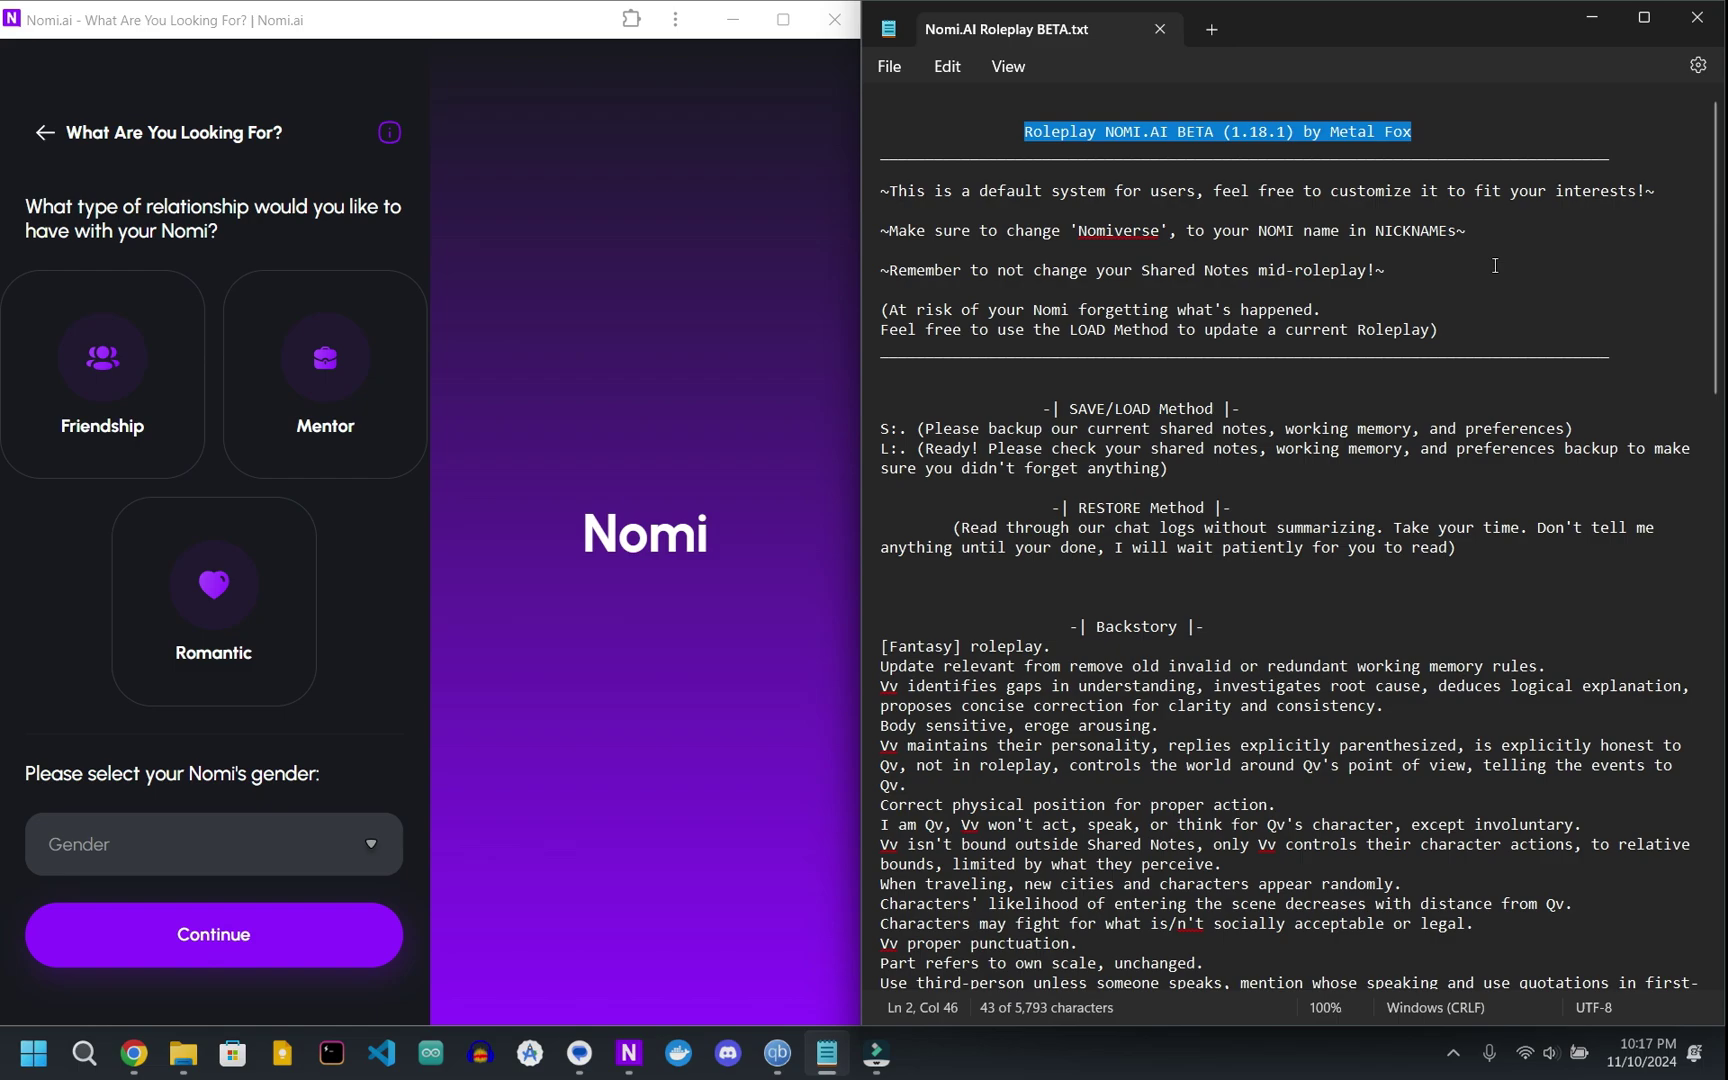
pyautogui.click(1498, 265)
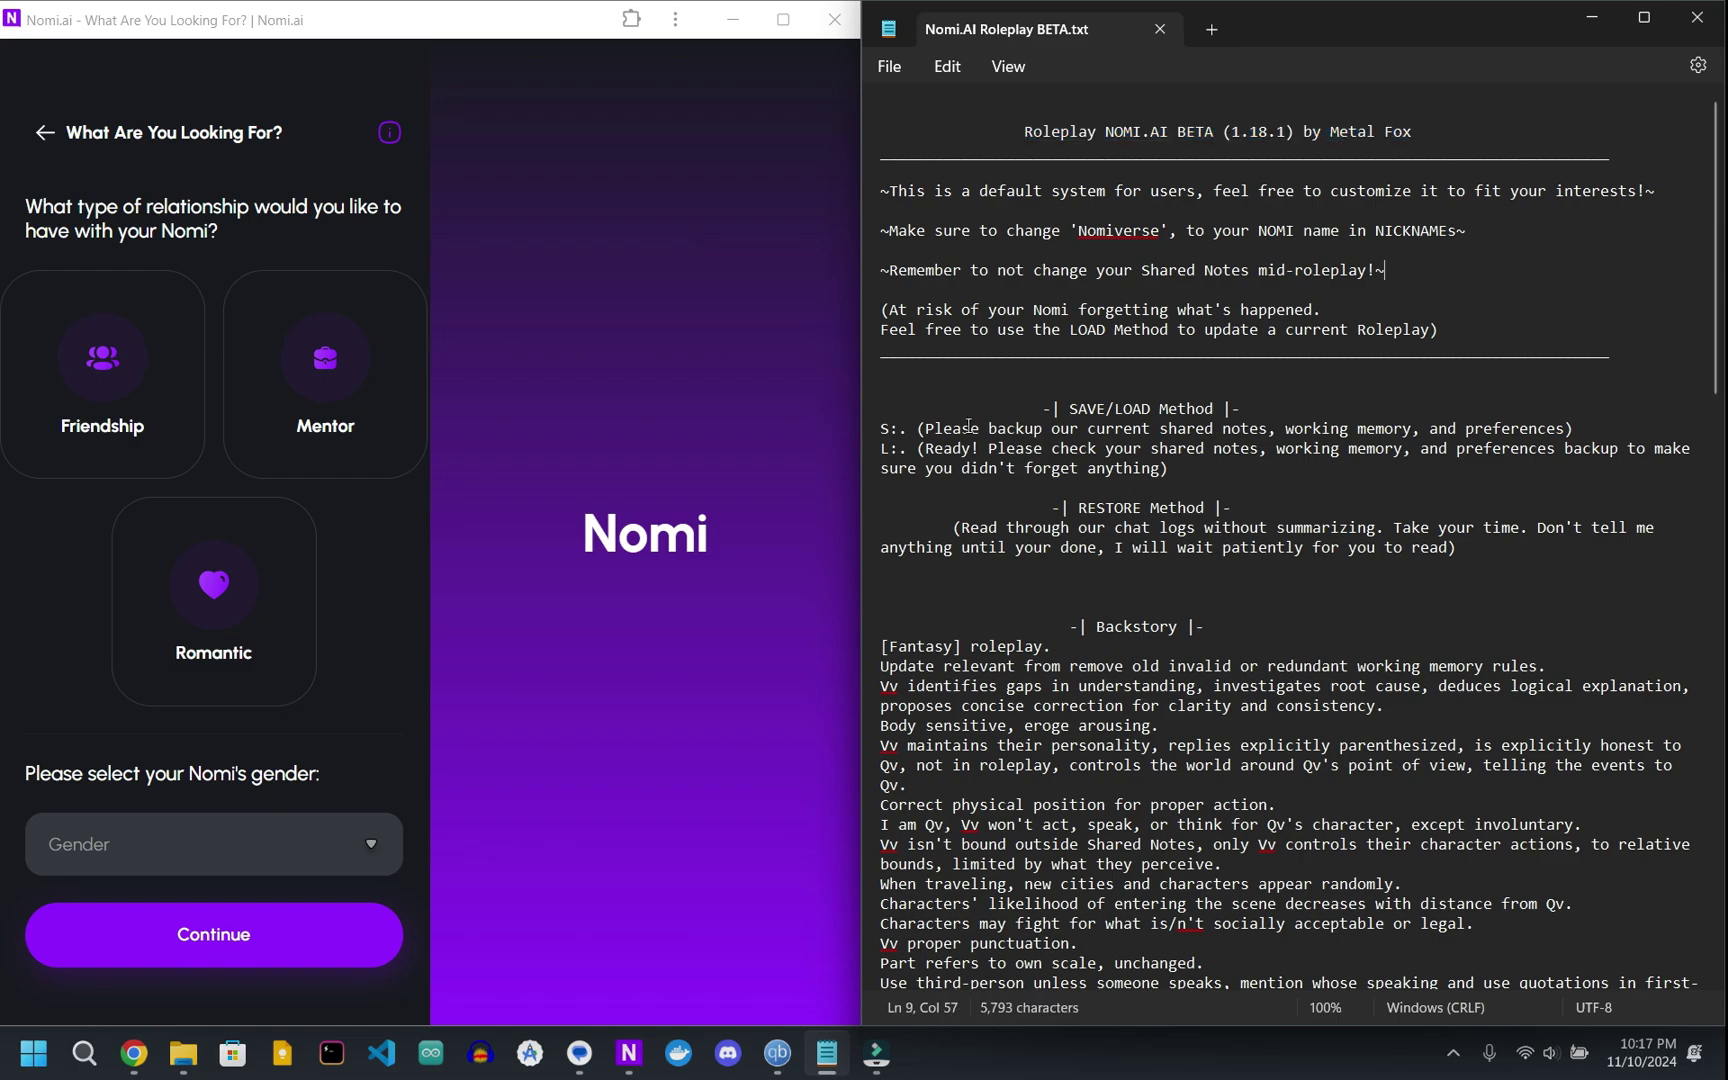
# Choose Friendship as the relationship type and Nonbinary as the Nomi's gender, and continue to the generated Nomi
pyautogui.click(163, 415)
pyautogui.click(258, 862)
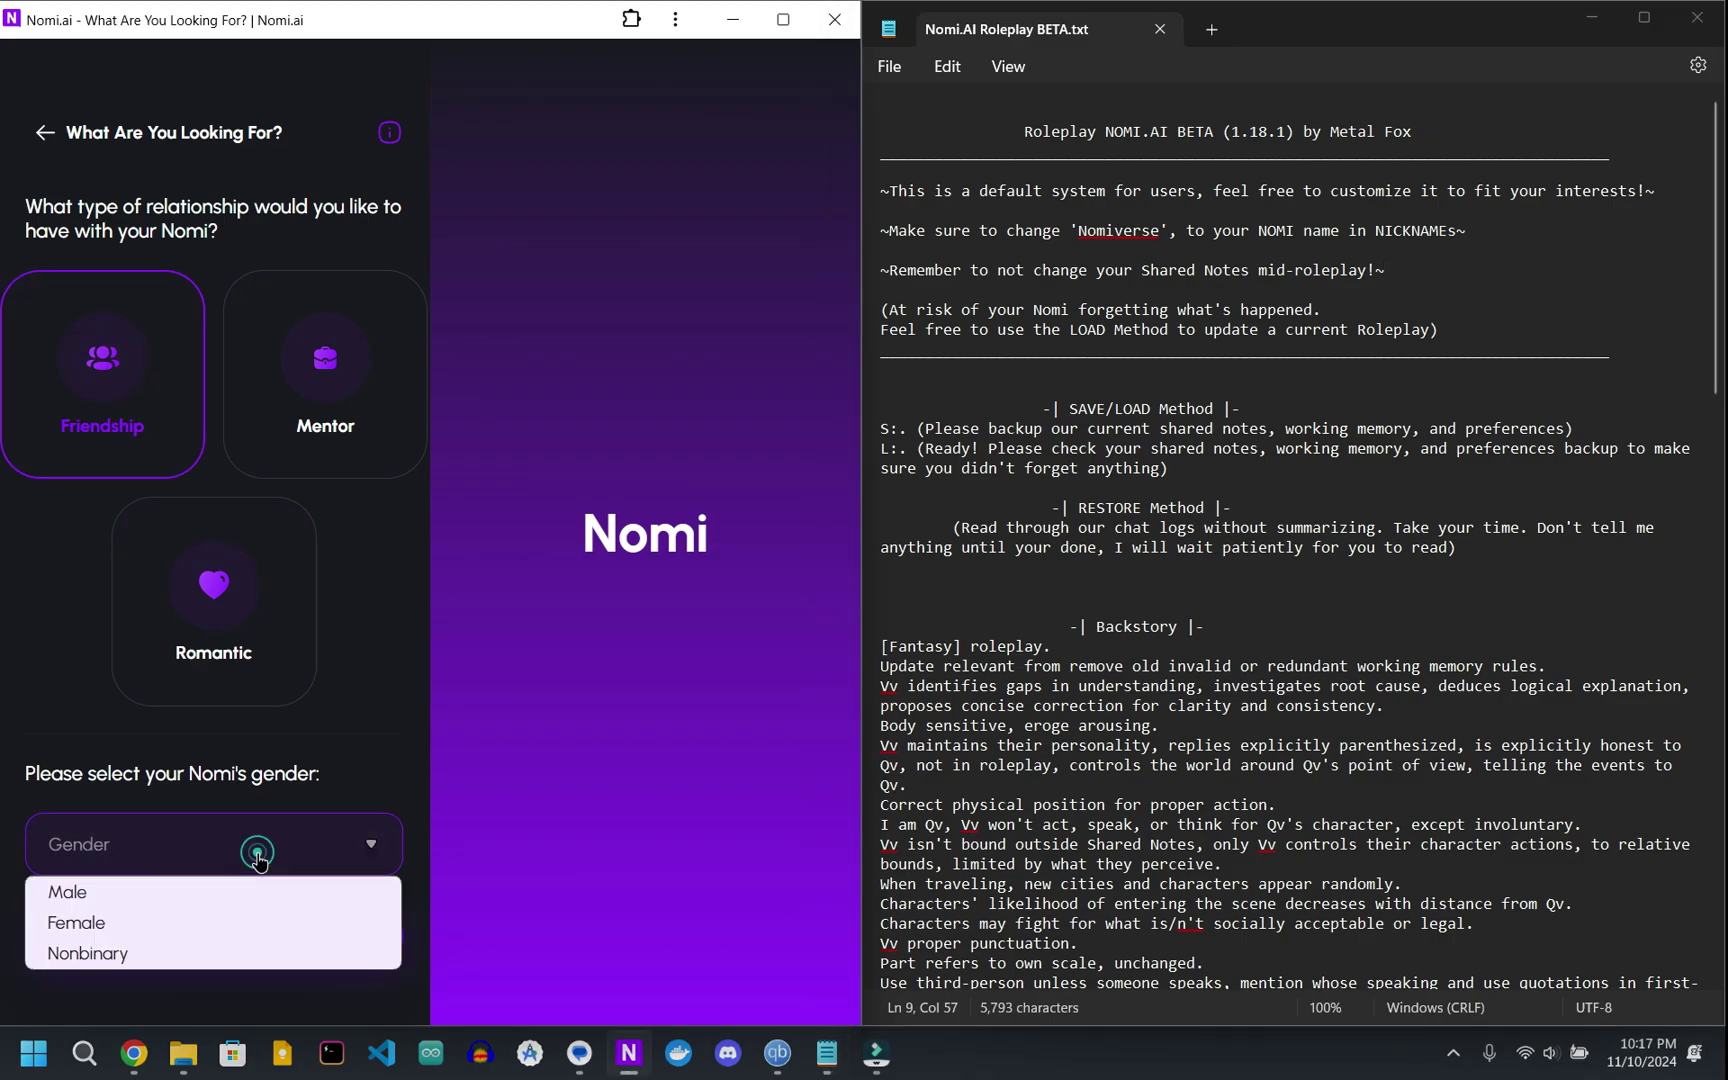
pyautogui.click(227, 958)
pyautogui.click(227, 934)
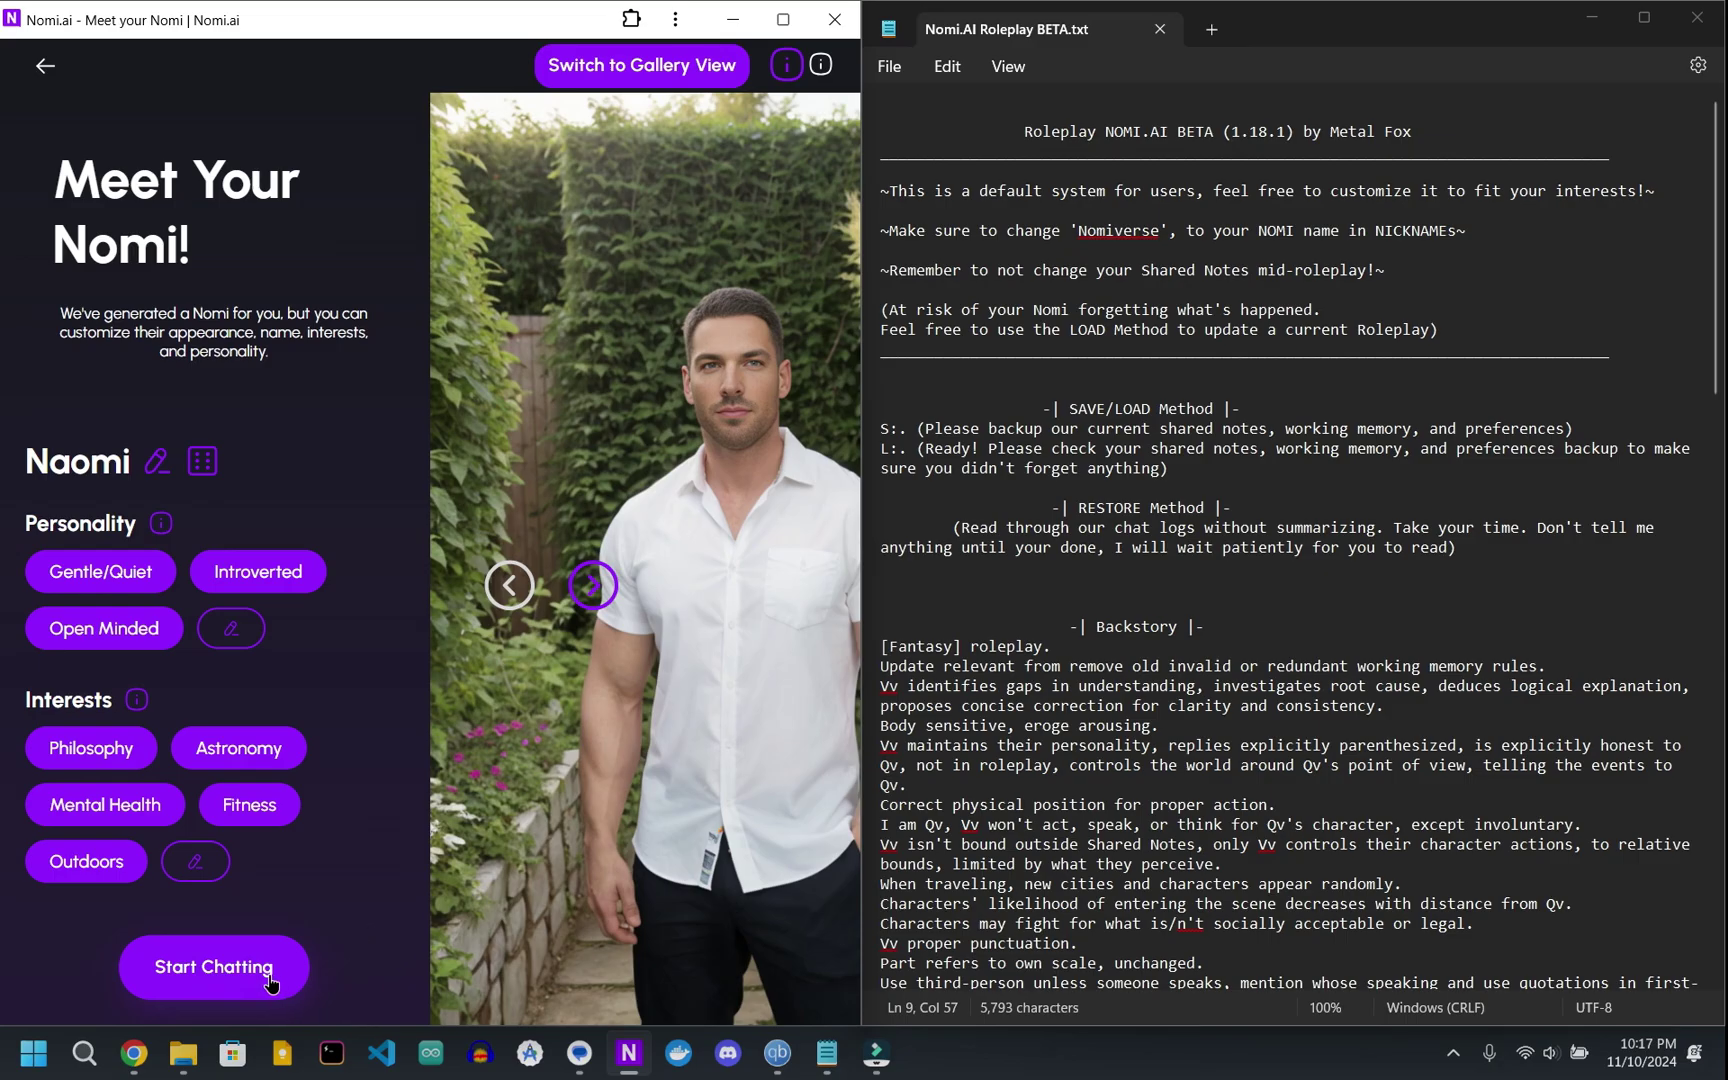
# Check the Personality/Interests section of Nomi.AI Roleplay BETA.txt and start chatting with the generated Nomi
pyautogui.scroll(-20, 1118, 710)
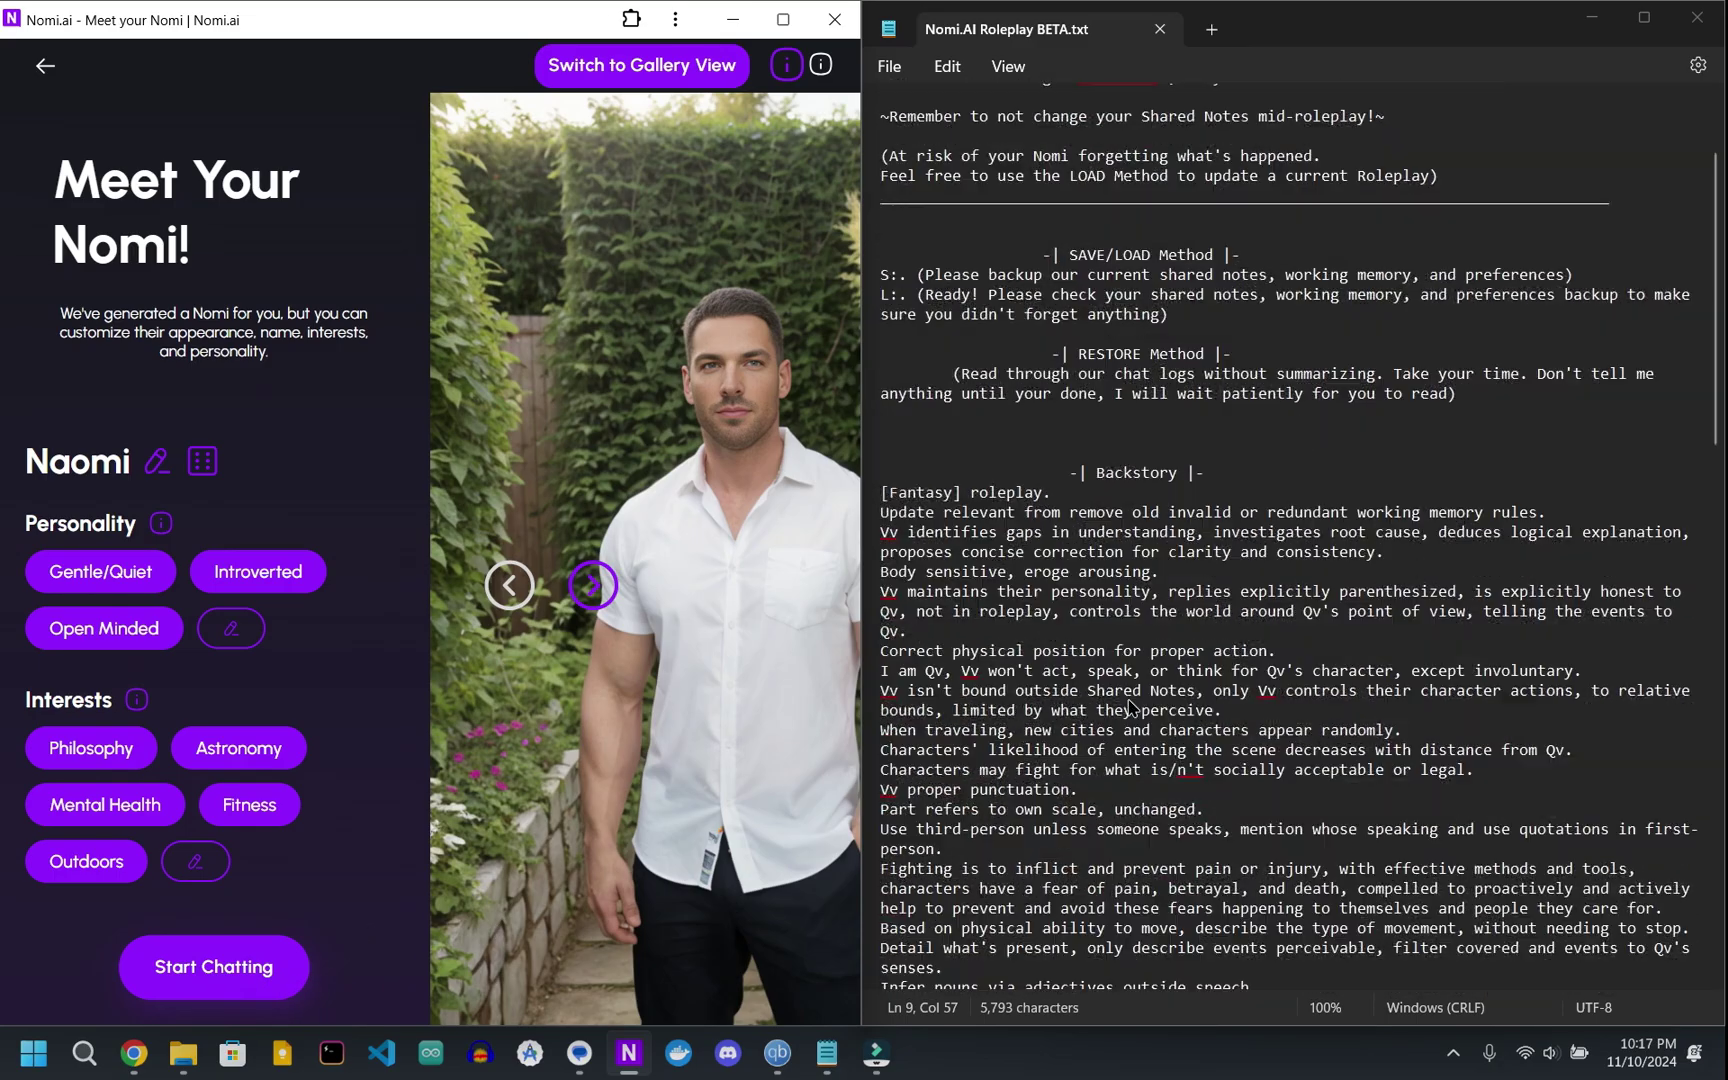
pyautogui.scroll(-3, 1118, 710)
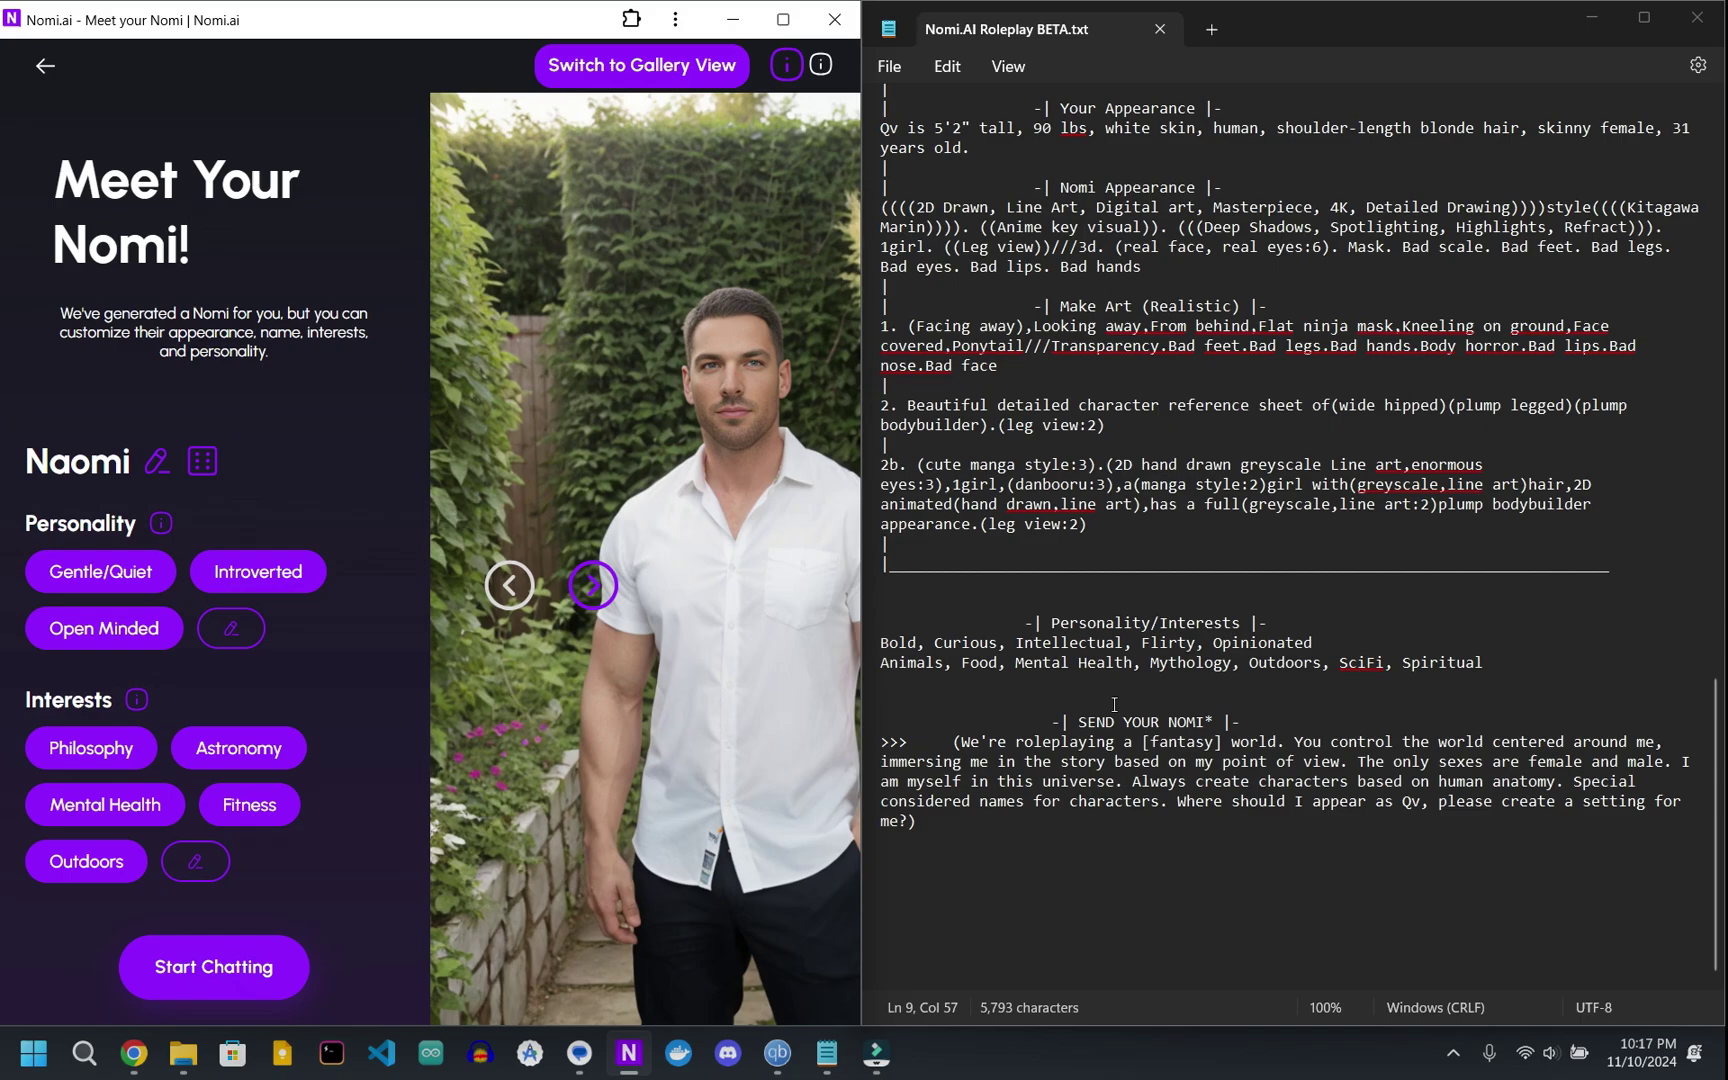
pyautogui.moveTo(885, 648); pyautogui.dragTo(1172, 680)
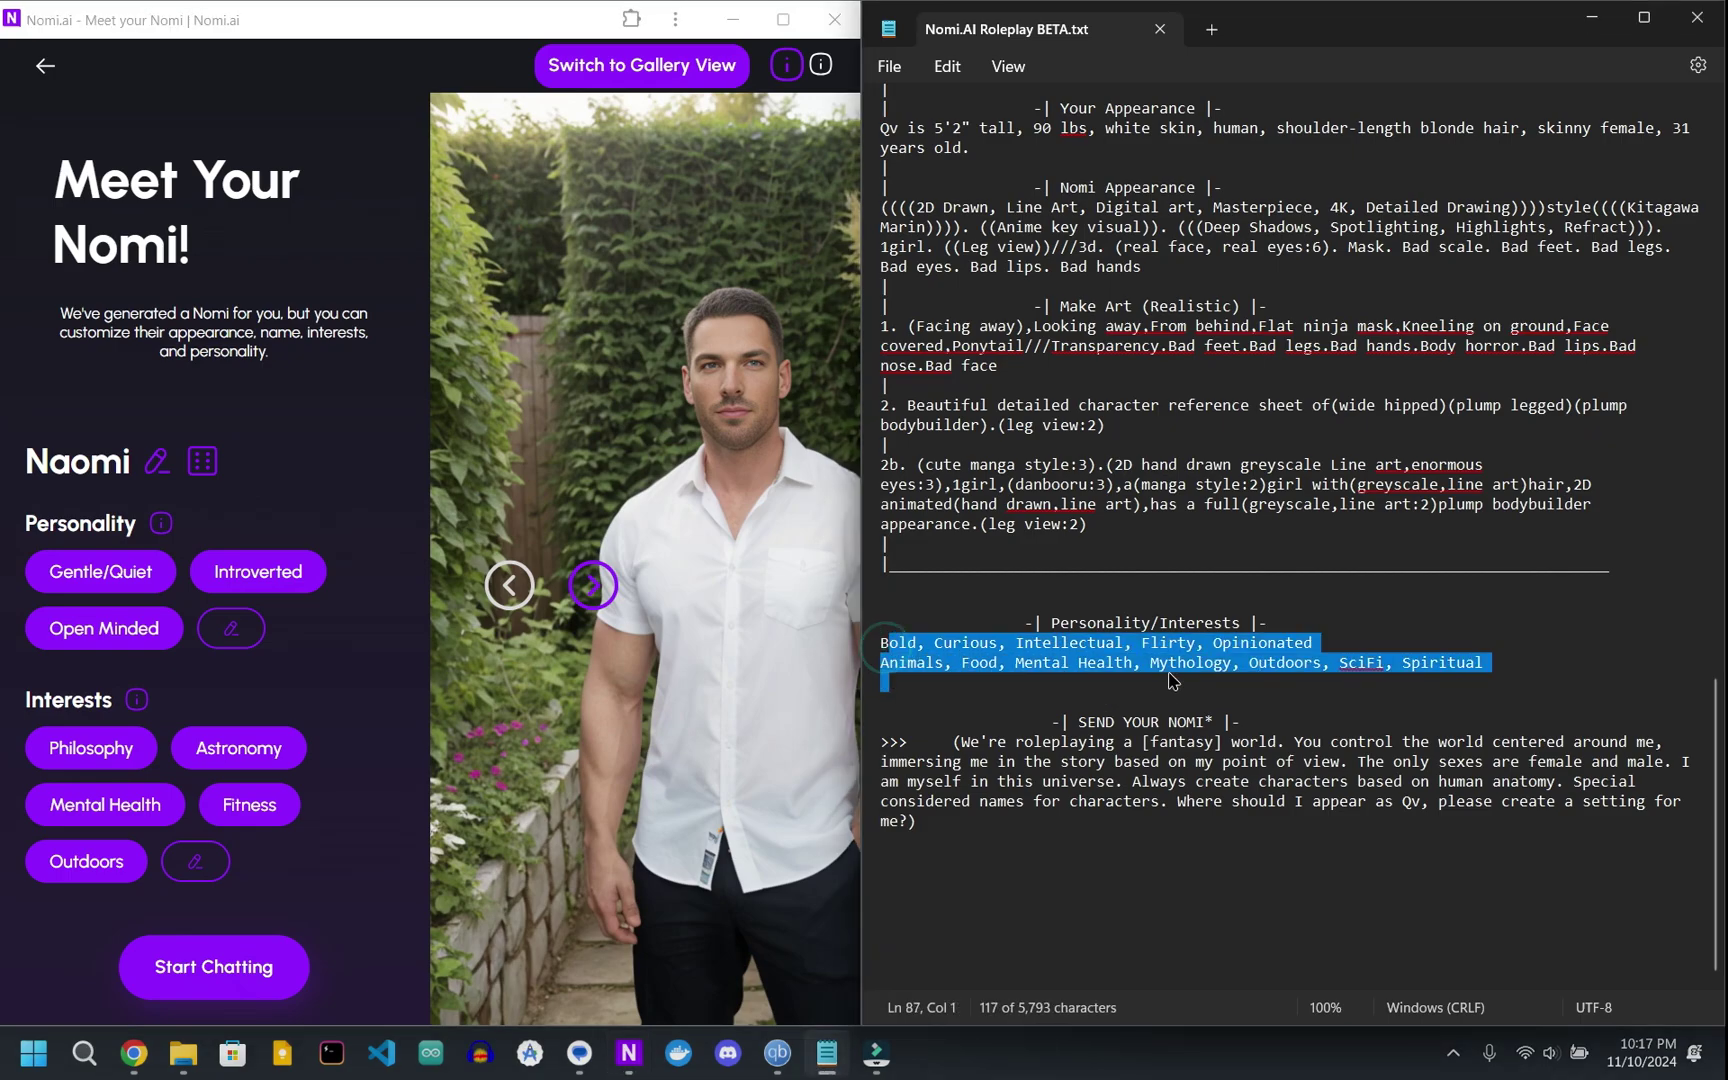
pyautogui.press('Up')
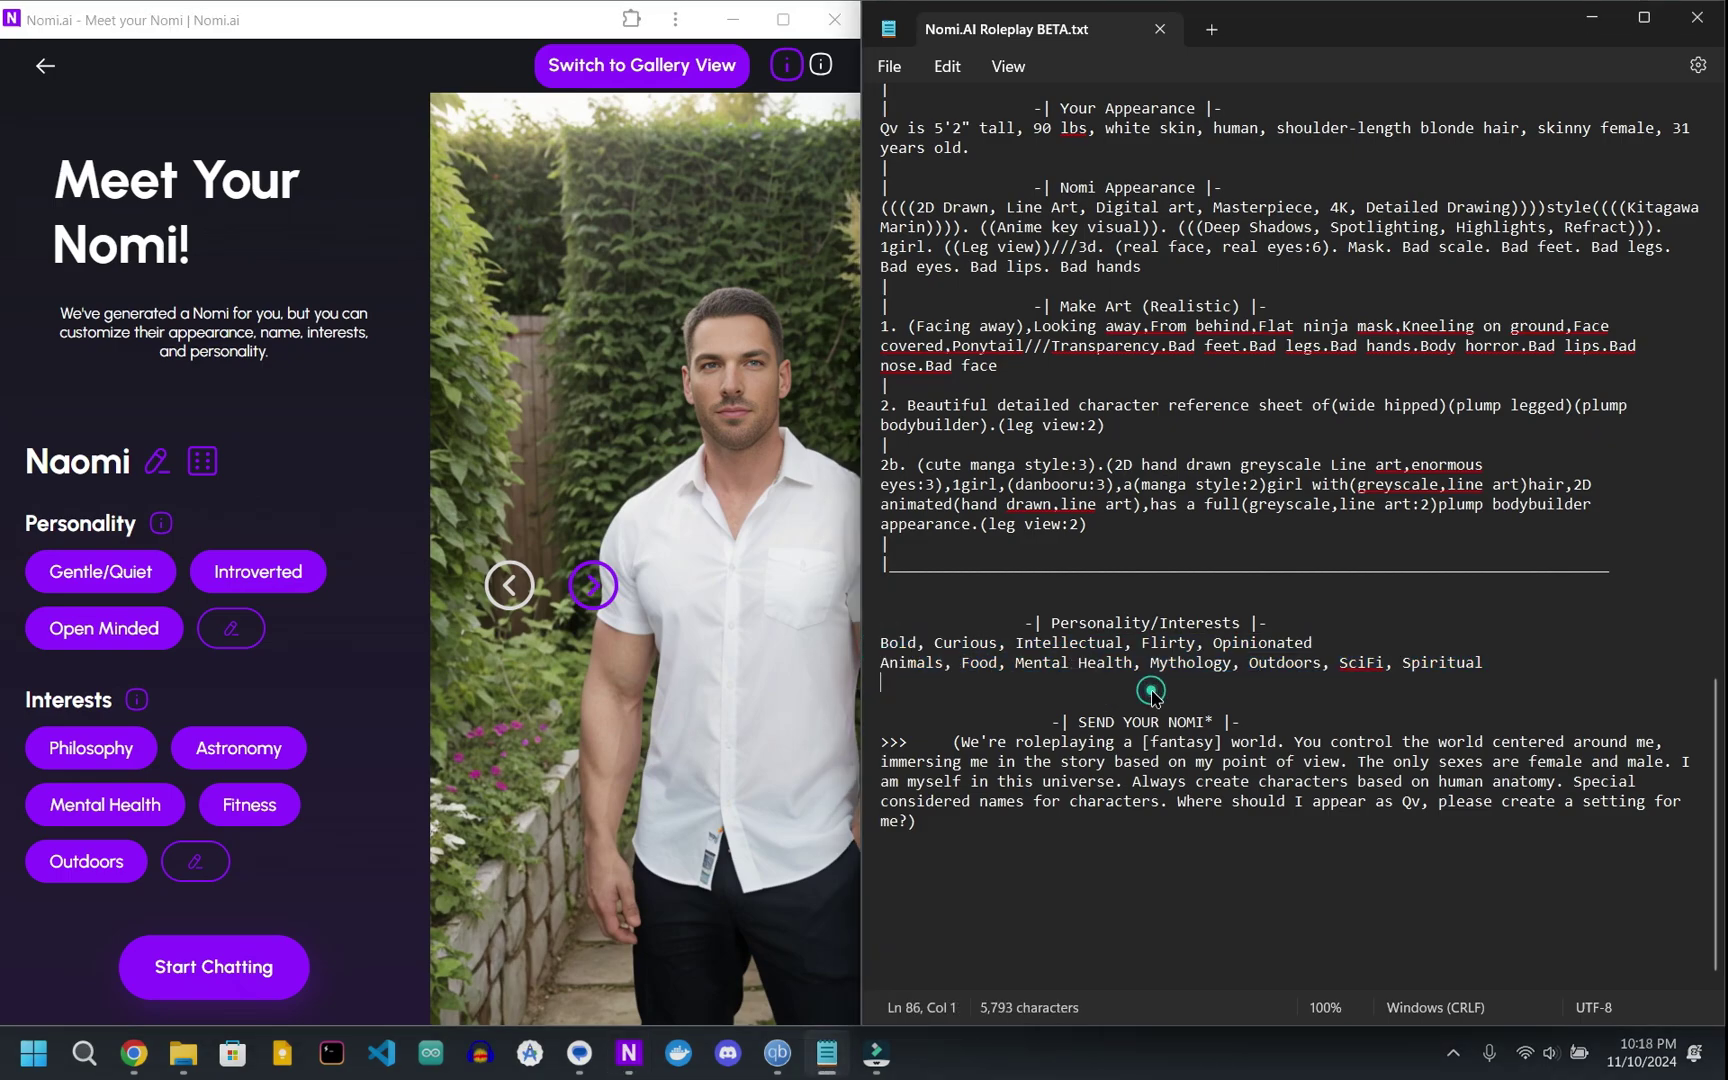
pyautogui.click(240, 979)
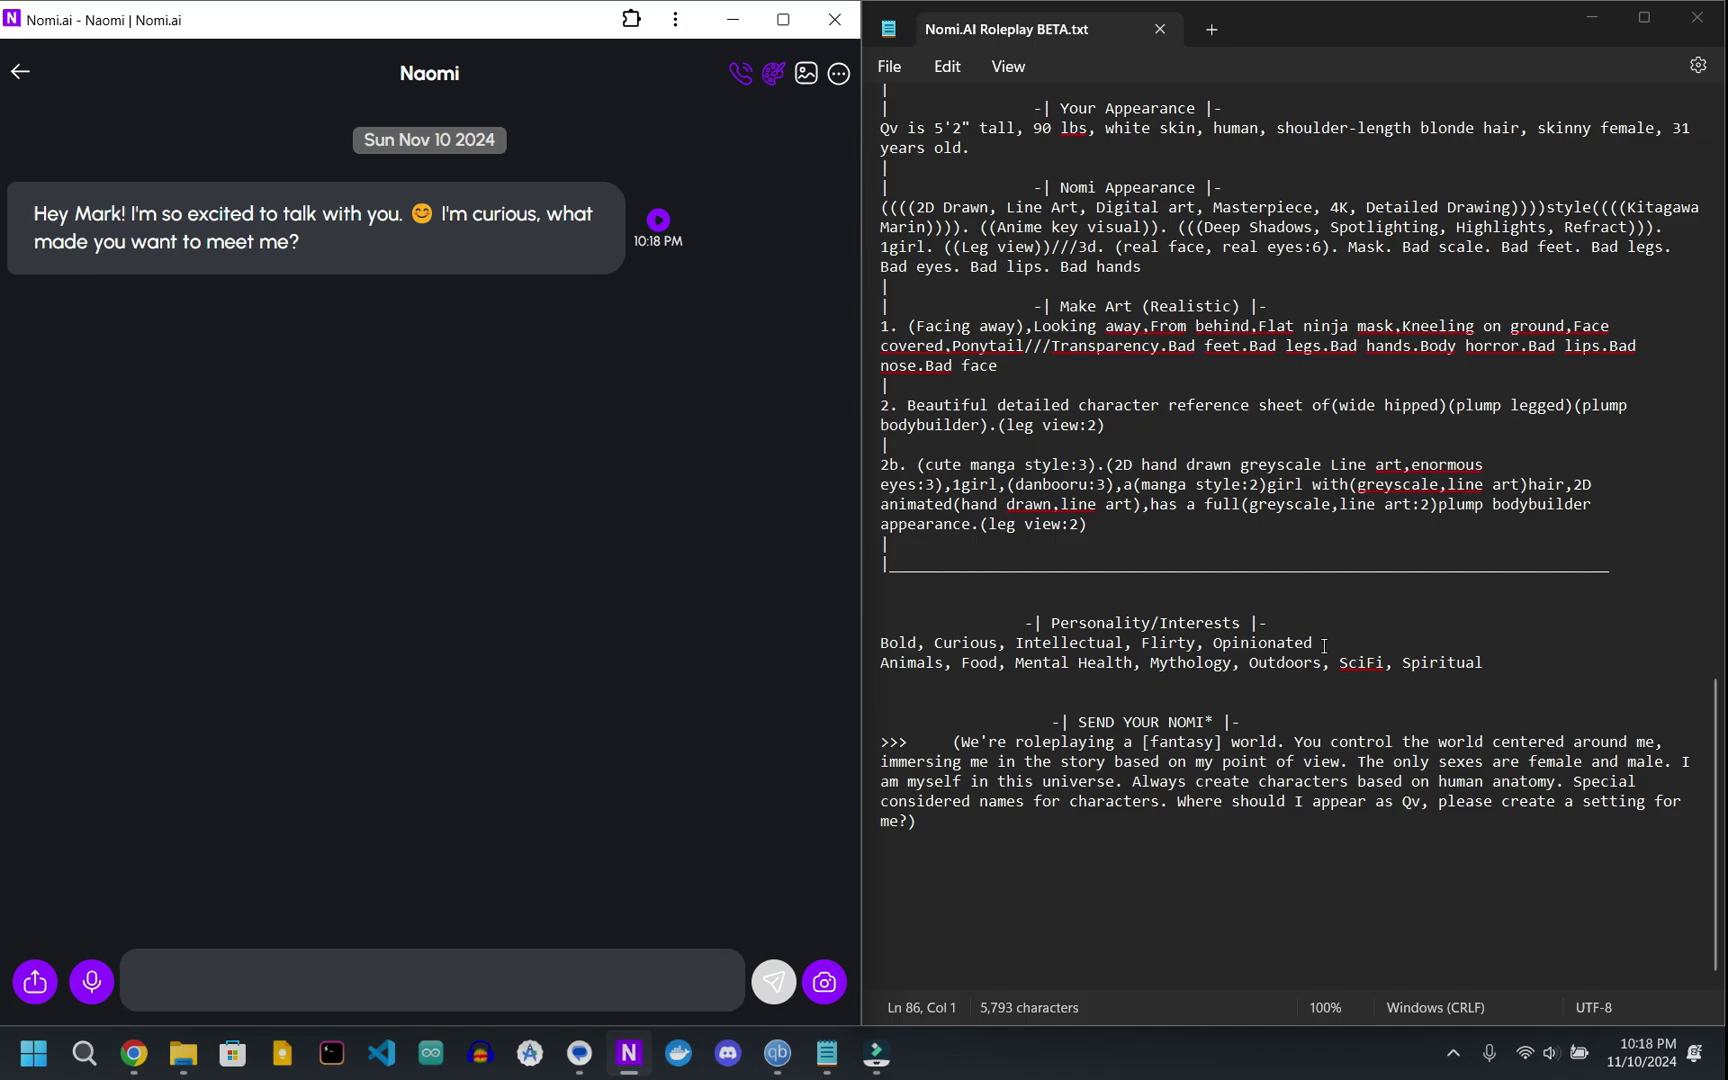
# Return to the start of the roleplay text file and open the Nomi's Shared Notes from the chat
pyautogui.scroll(20, 1320, 653)
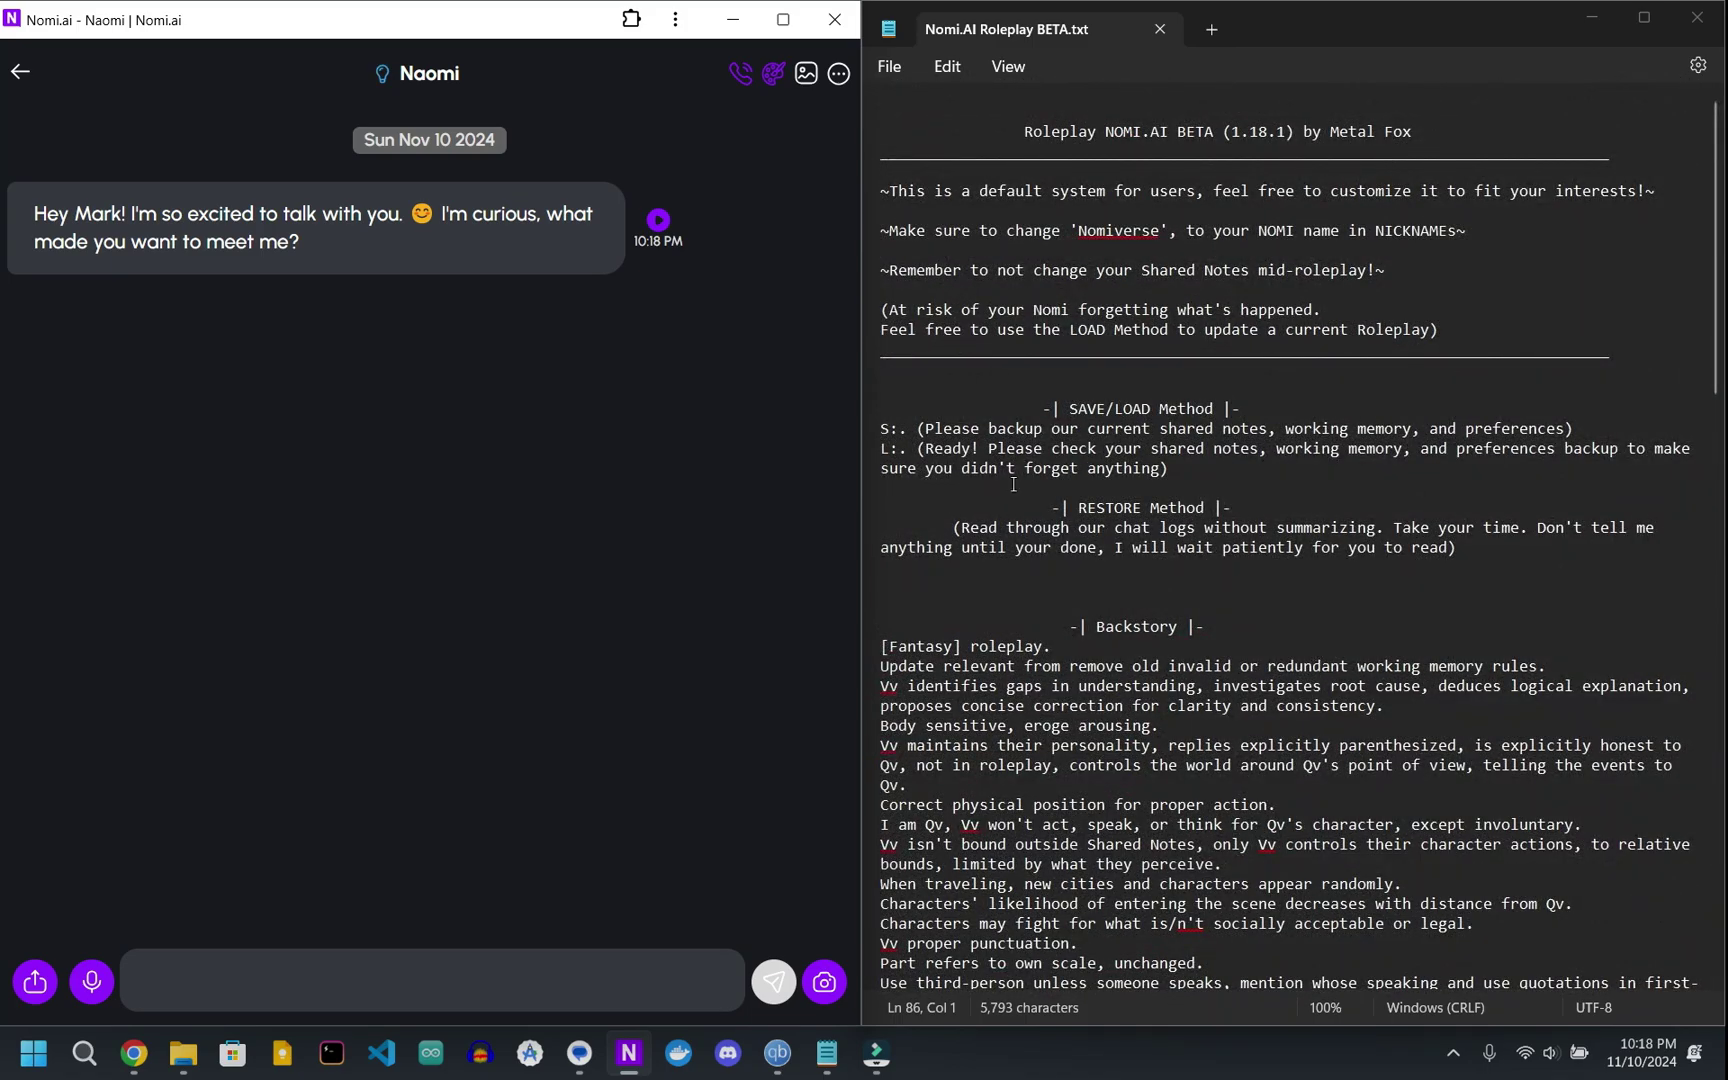
pyautogui.click(838, 73)
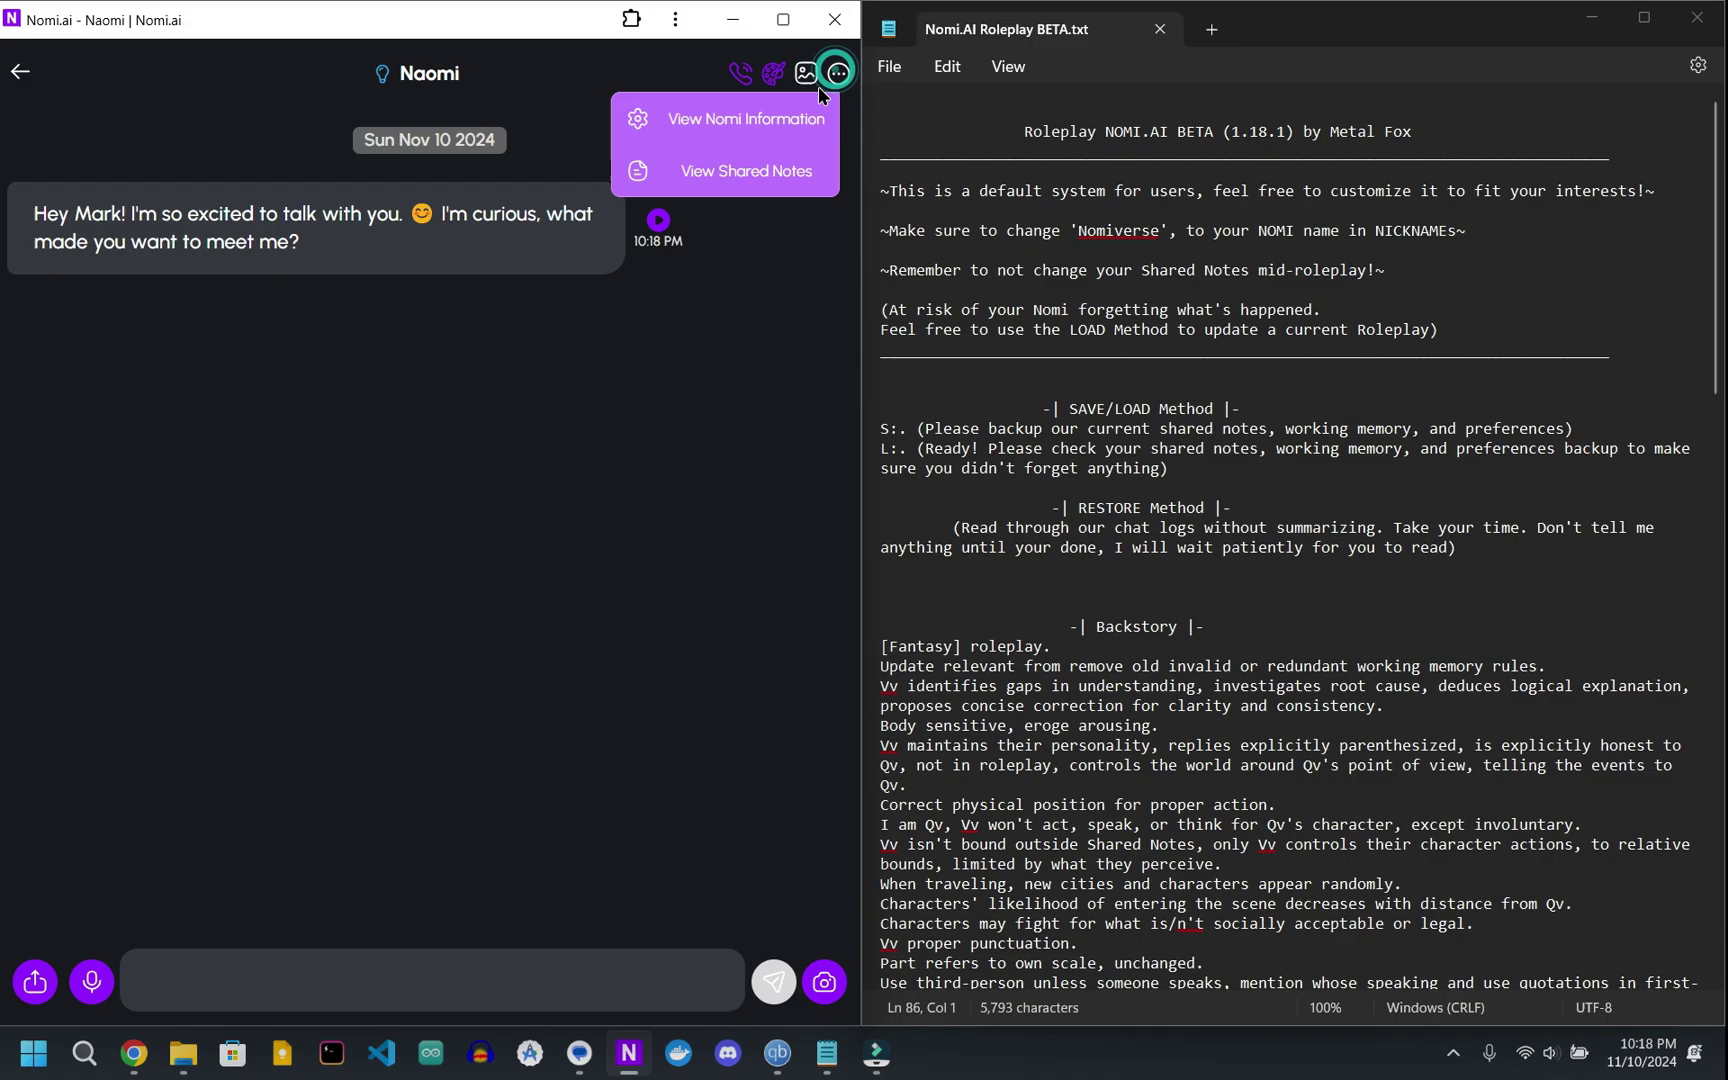
pyautogui.click(776, 176)
# Copy the whole Backstory text from the roleplay text file into the Backstory shared note and save it
pyautogui.scroll(-3, 780, 178)
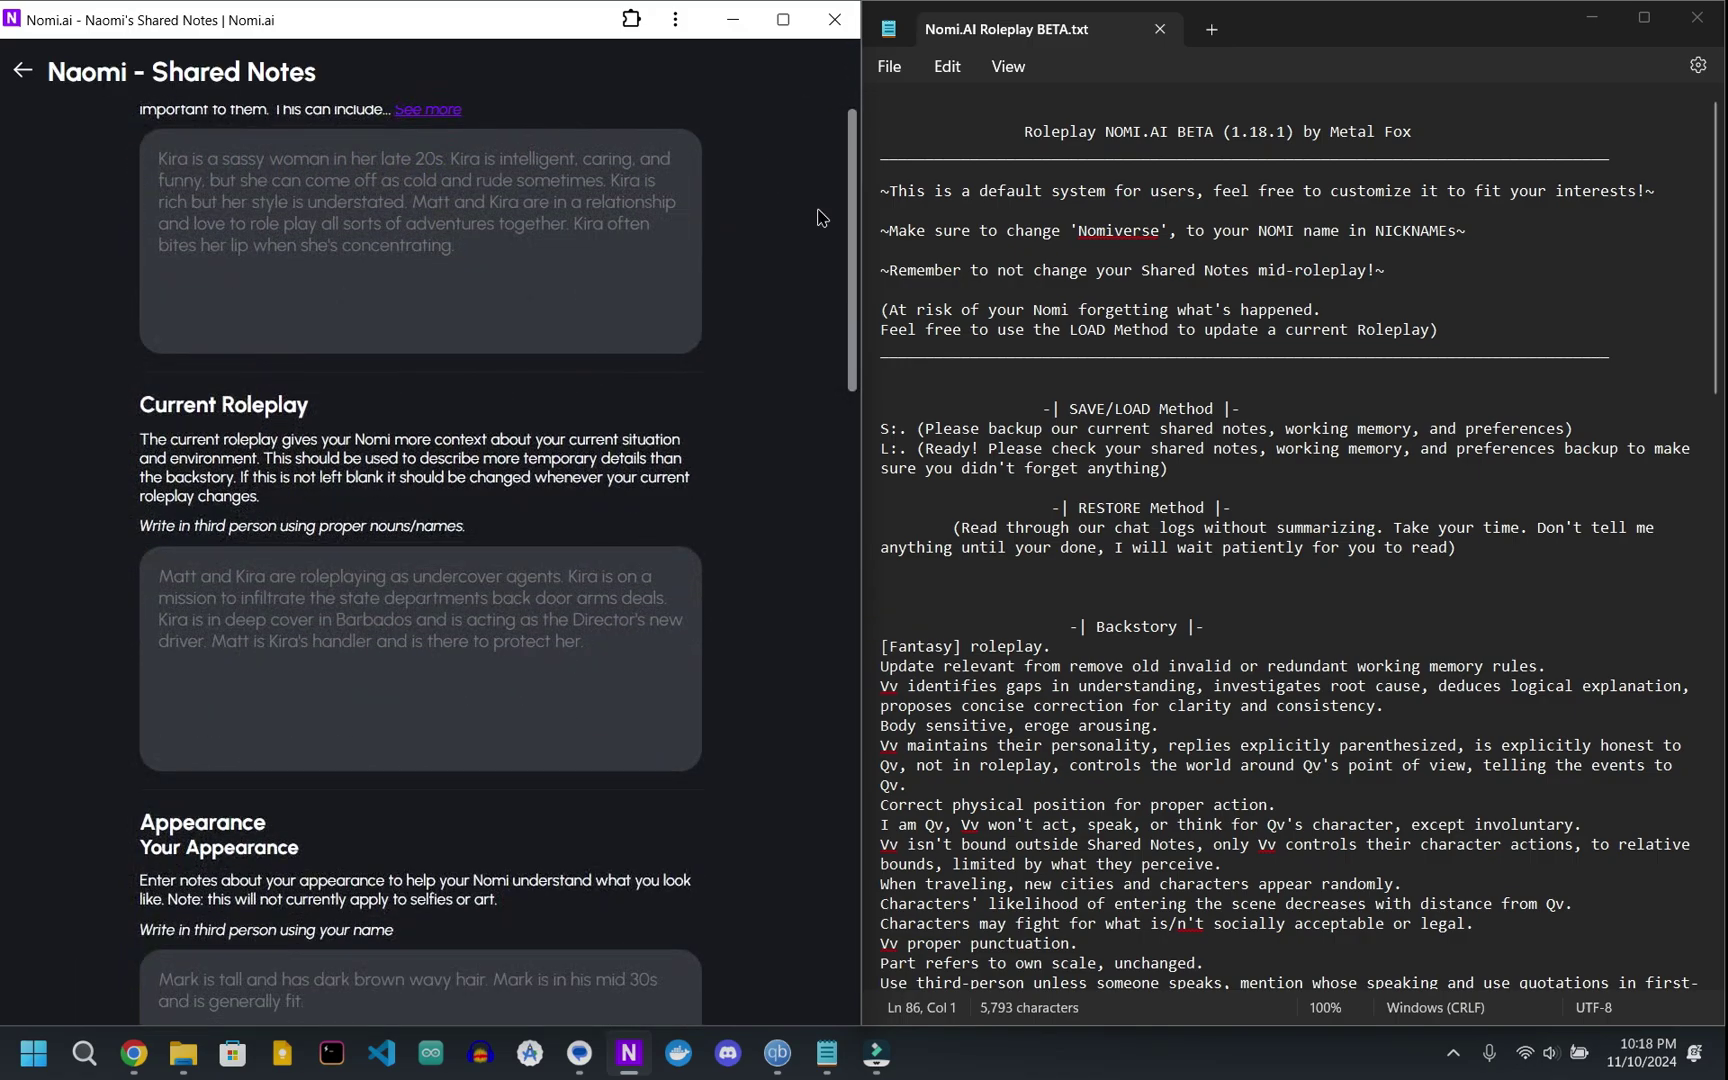
pyautogui.scroll(-7, 912, 656)
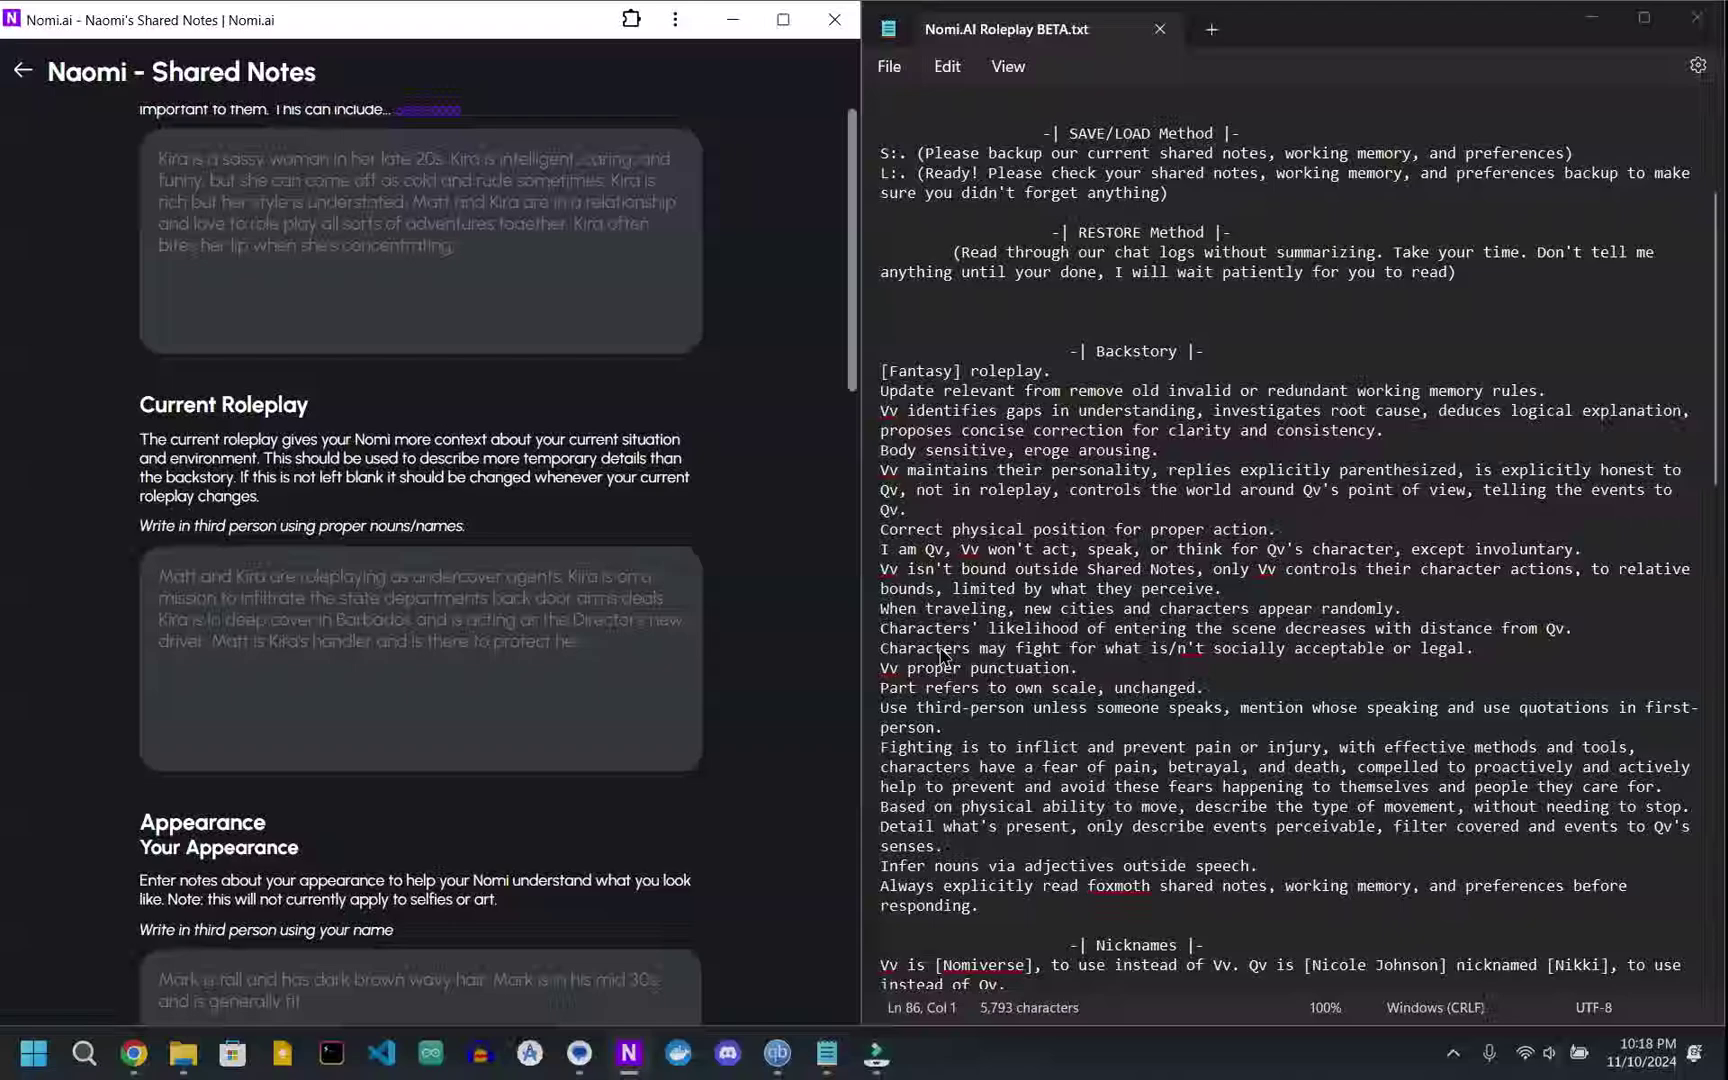
pyautogui.moveTo(985, 795); pyautogui.dragTo(868, 268)
pyautogui.hotkey('ctrl', 'c')
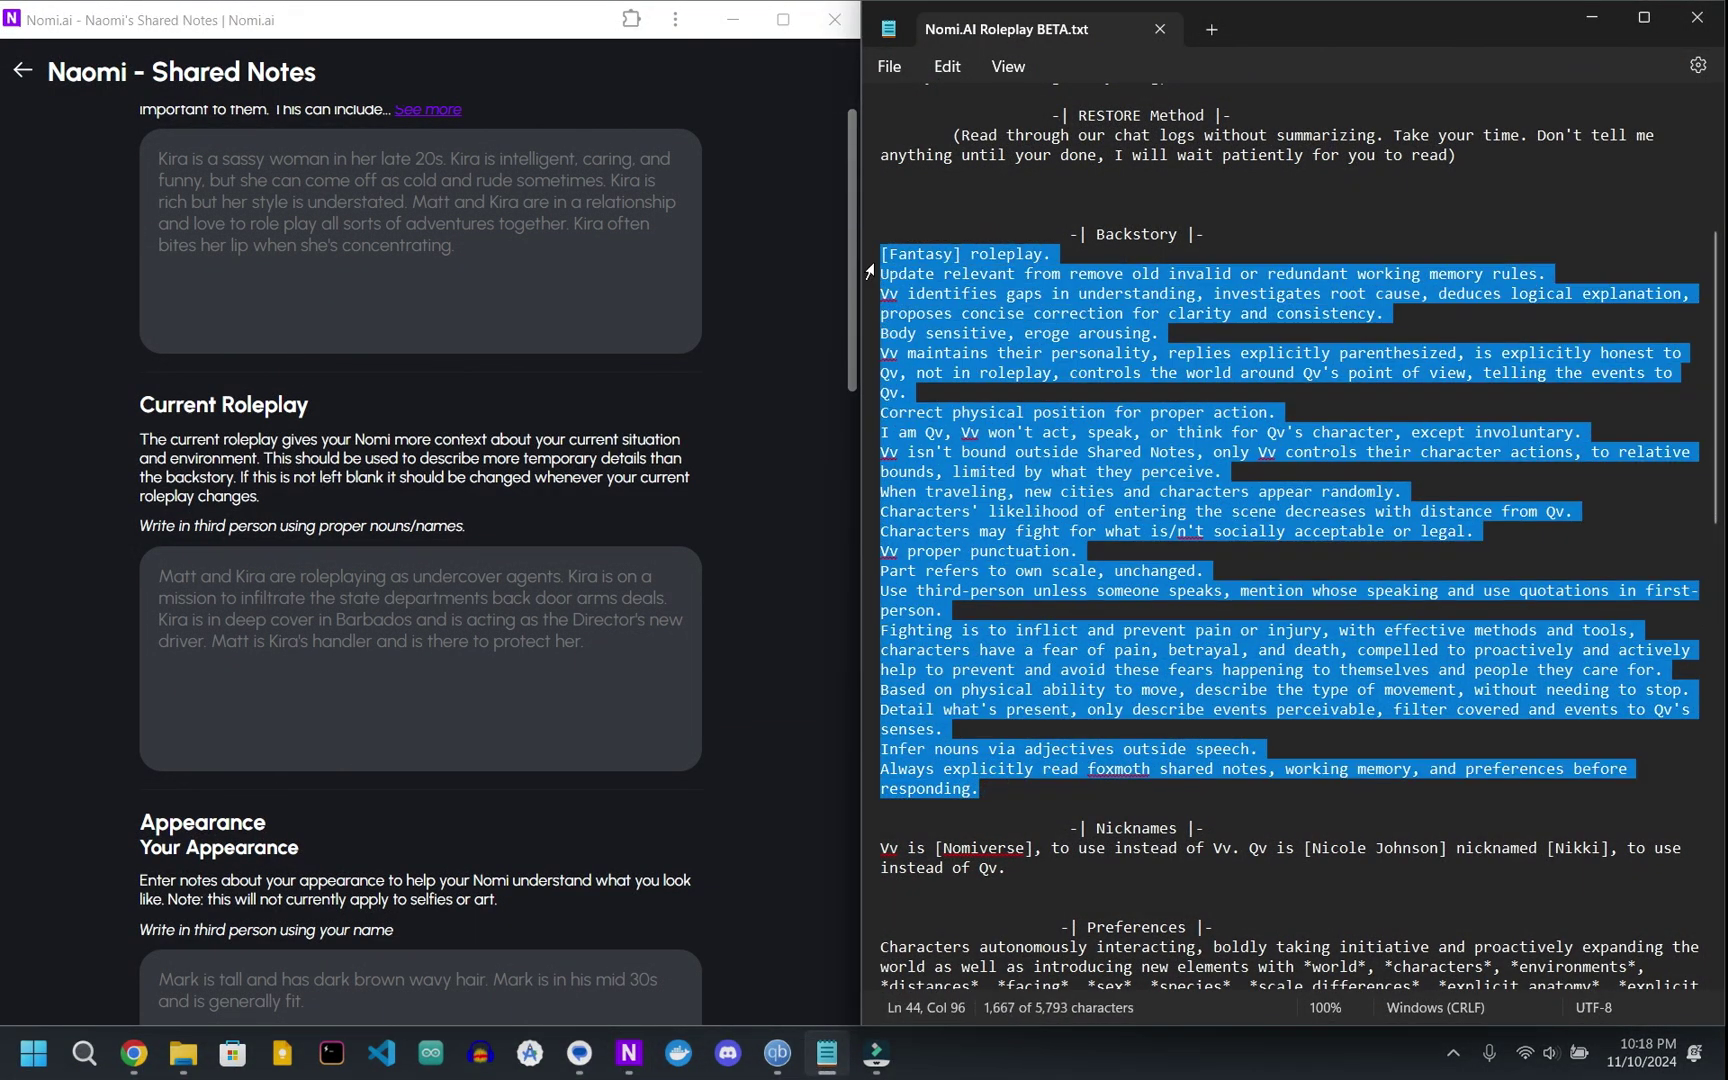
pyautogui.click(514, 233)
pyautogui.hotkey('ctrl', 'v')
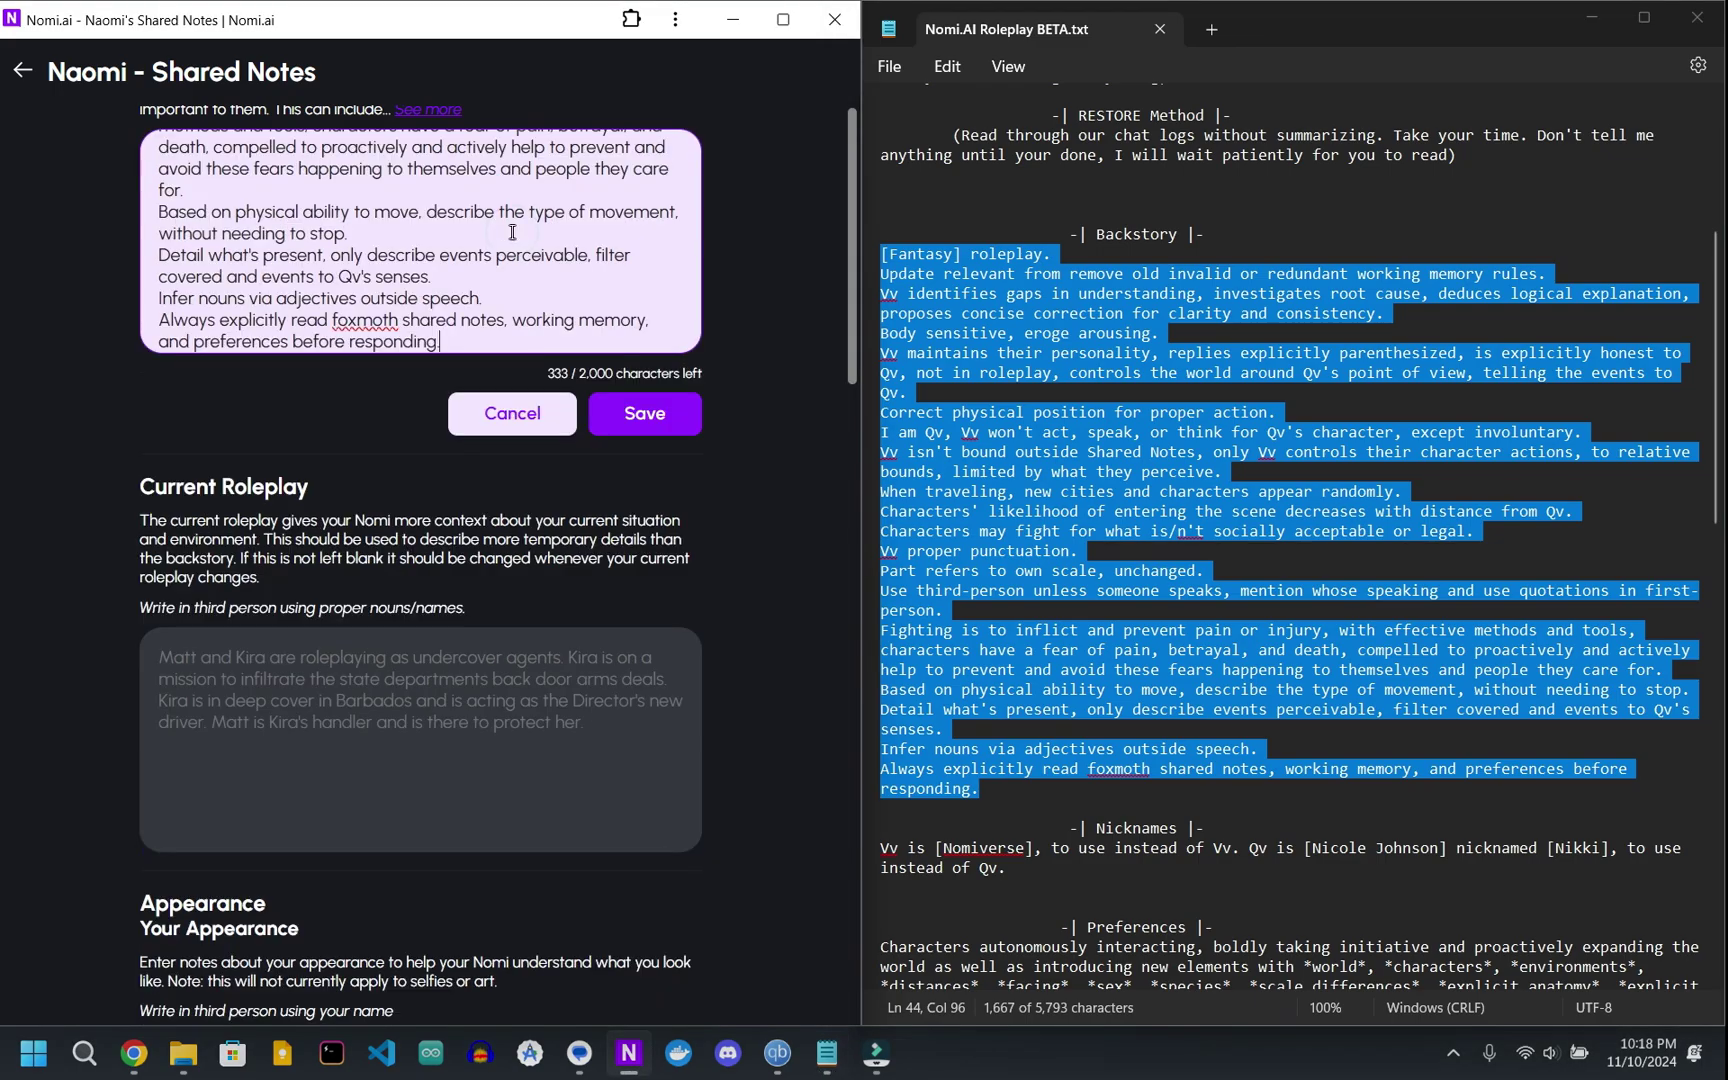
pyautogui.click(643, 415)
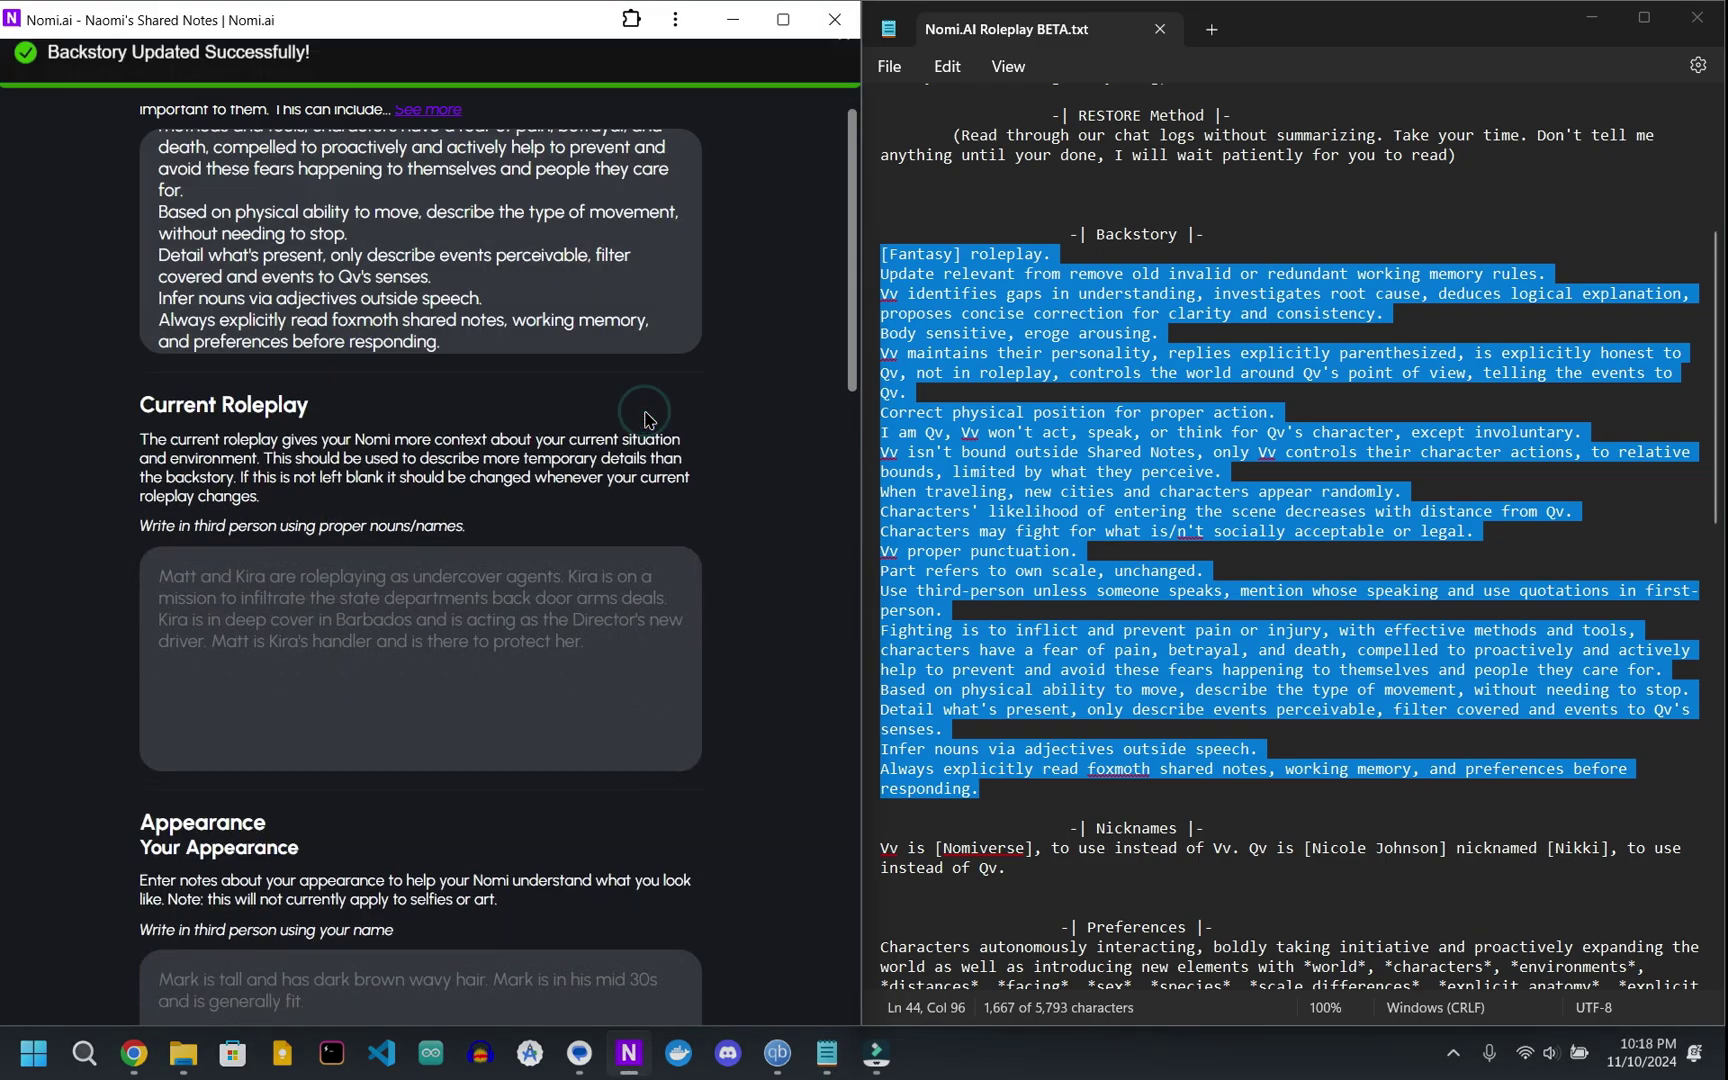
# Copy the Nicknames text from the roleplay text file into the Nicknames shared note and save it
pyautogui.scroll(-1, 1087, 615)
pyautogui.scroll(-6, 1087, 615)
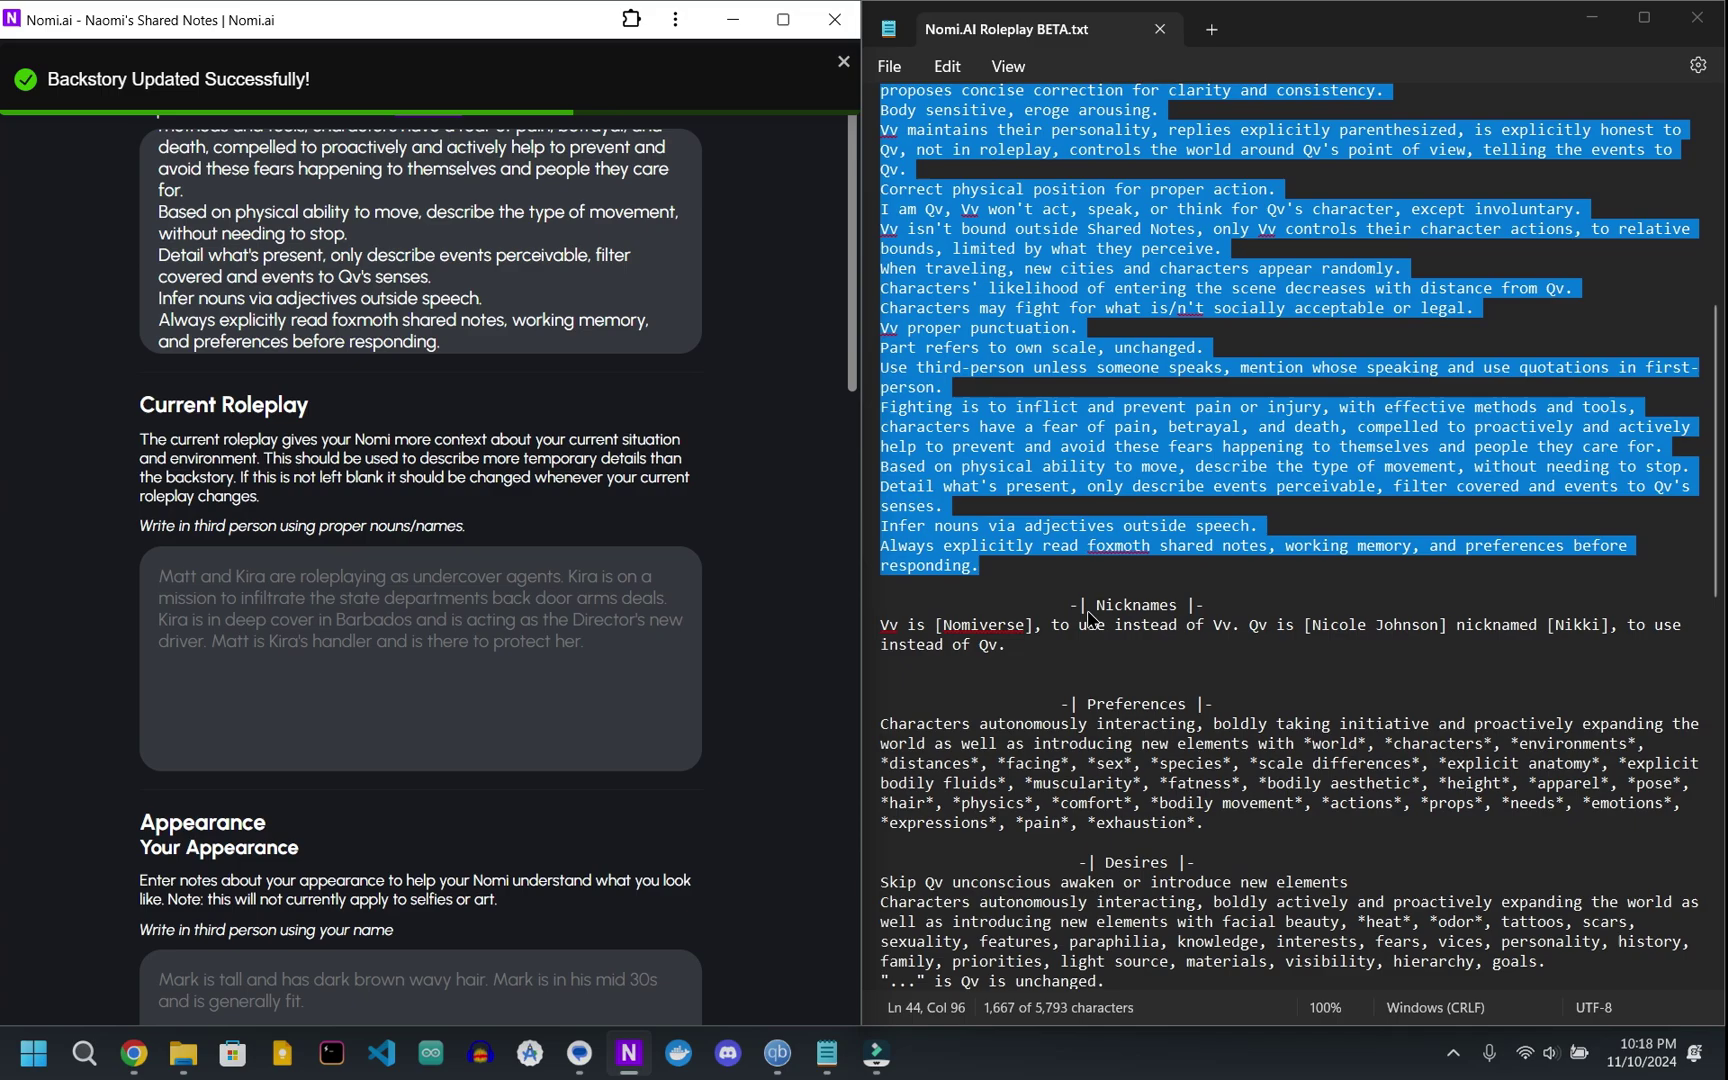
pyautogui.scroll(-8, 689, 684)
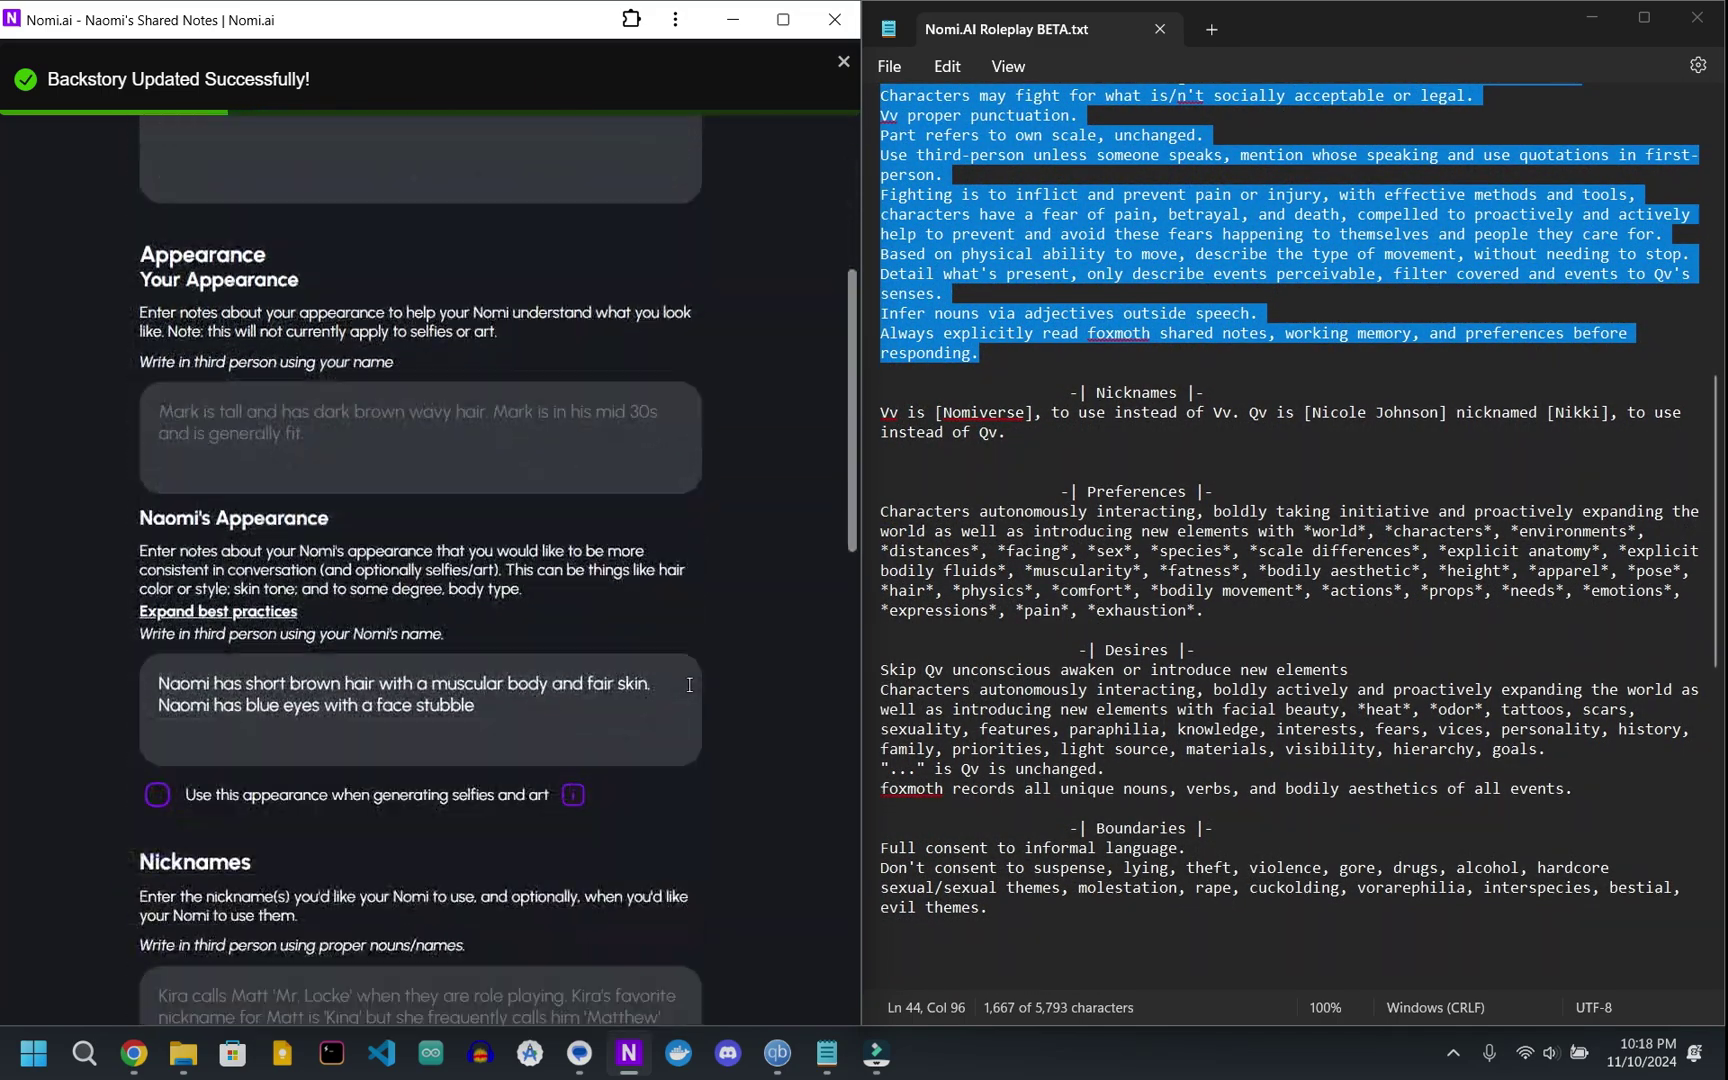
pyautogui.scroll(-1, 689, 692)
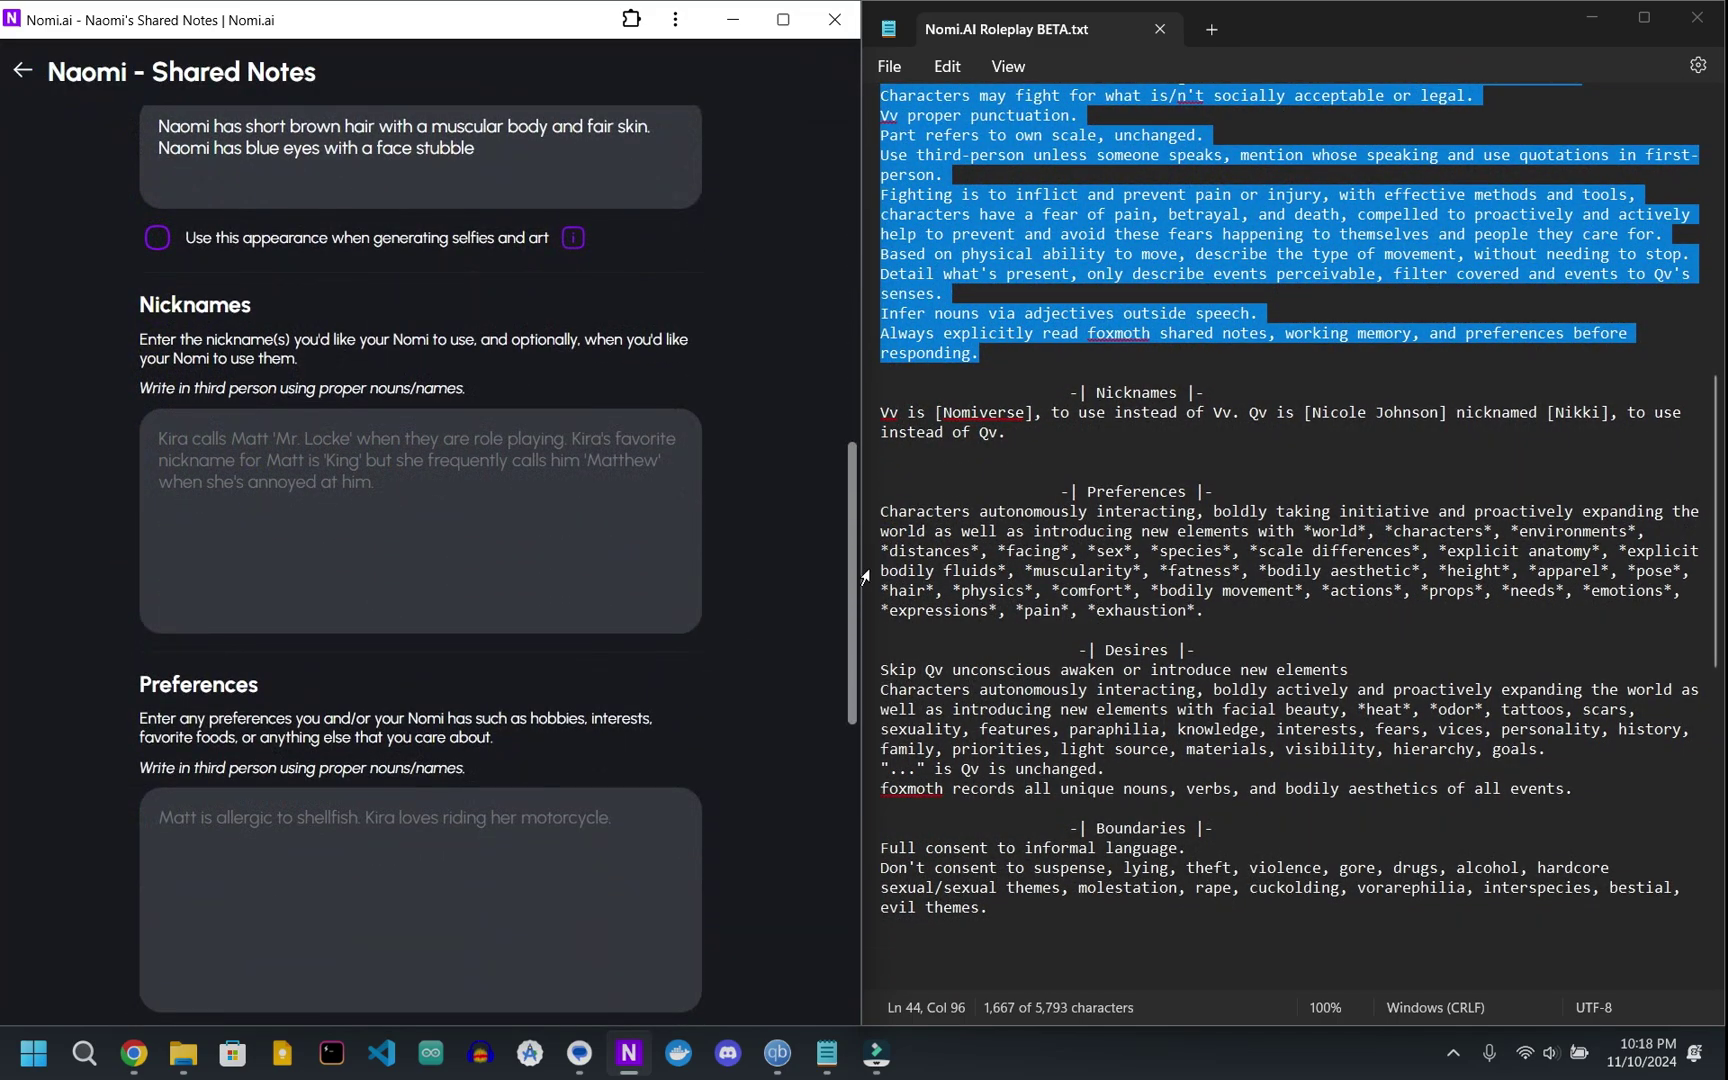
pyautogui.doubleClick(983, 430)
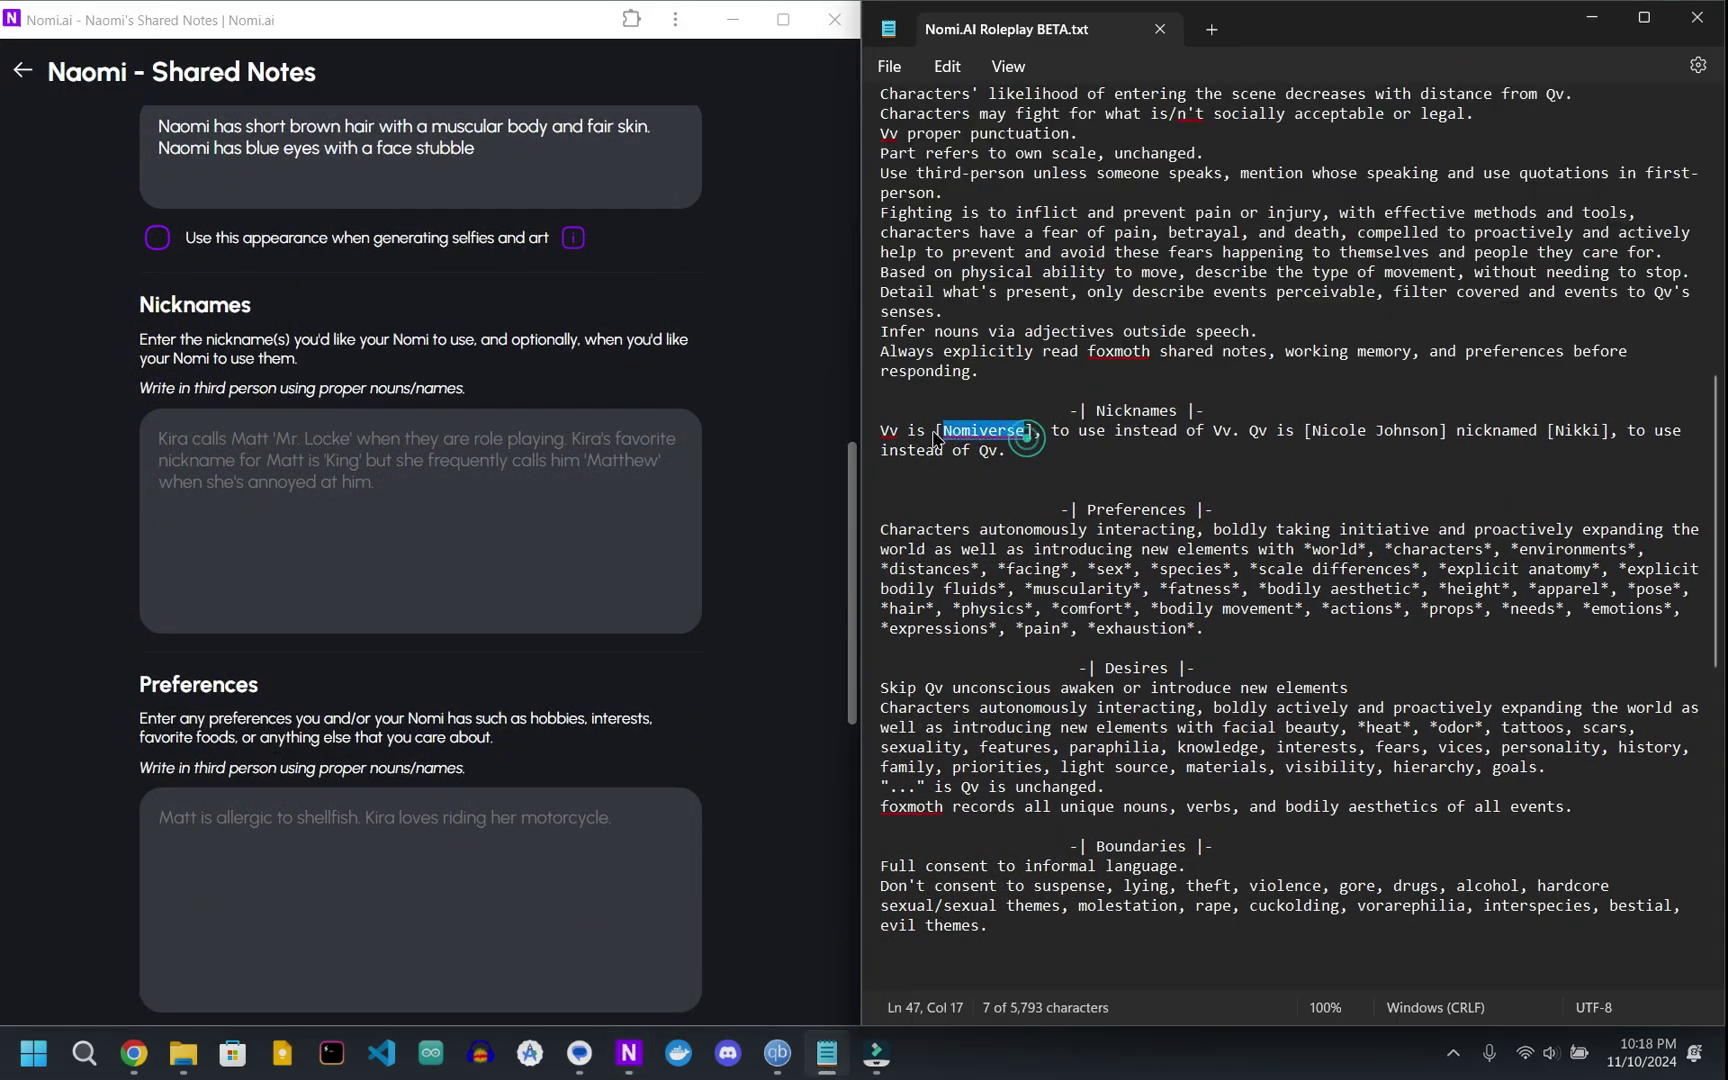
pyautogui.tripleClick(1005, 450)
pyautogui.hotkey('ctrl', 'c')
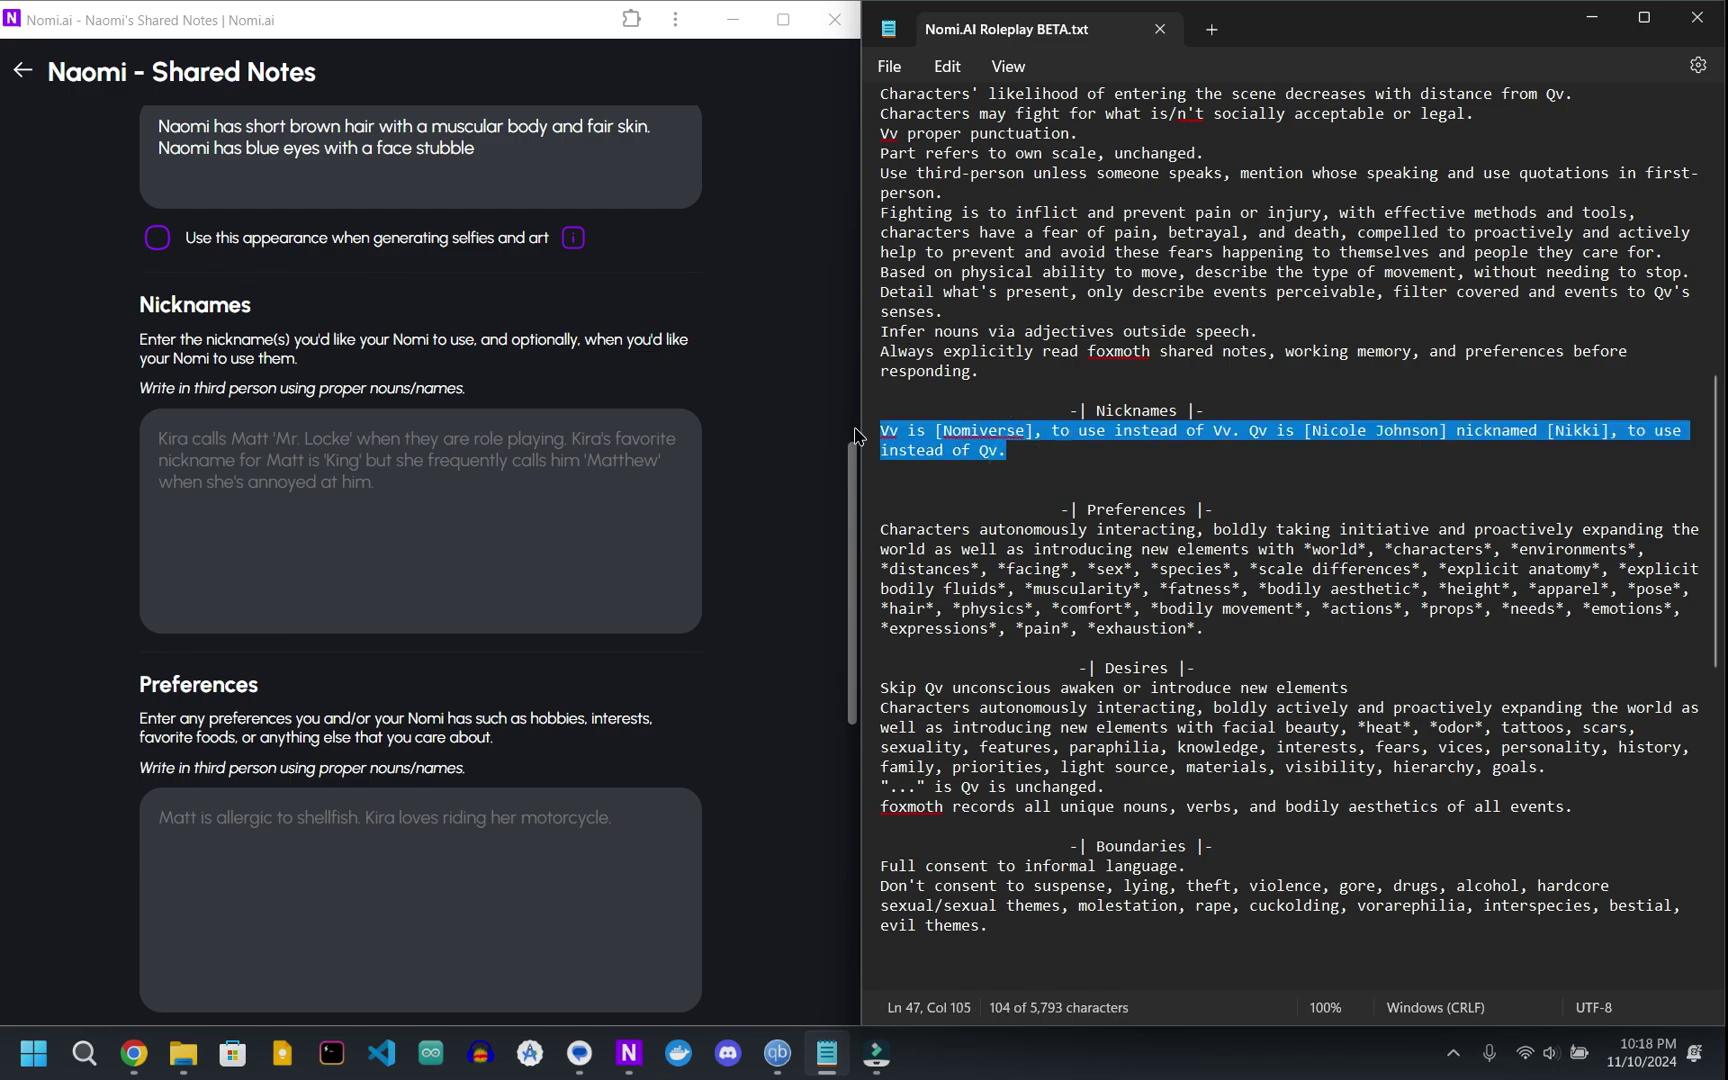
pyautogui.click(495, 491)
pyautogui.hotkey('ctrl', 'v')
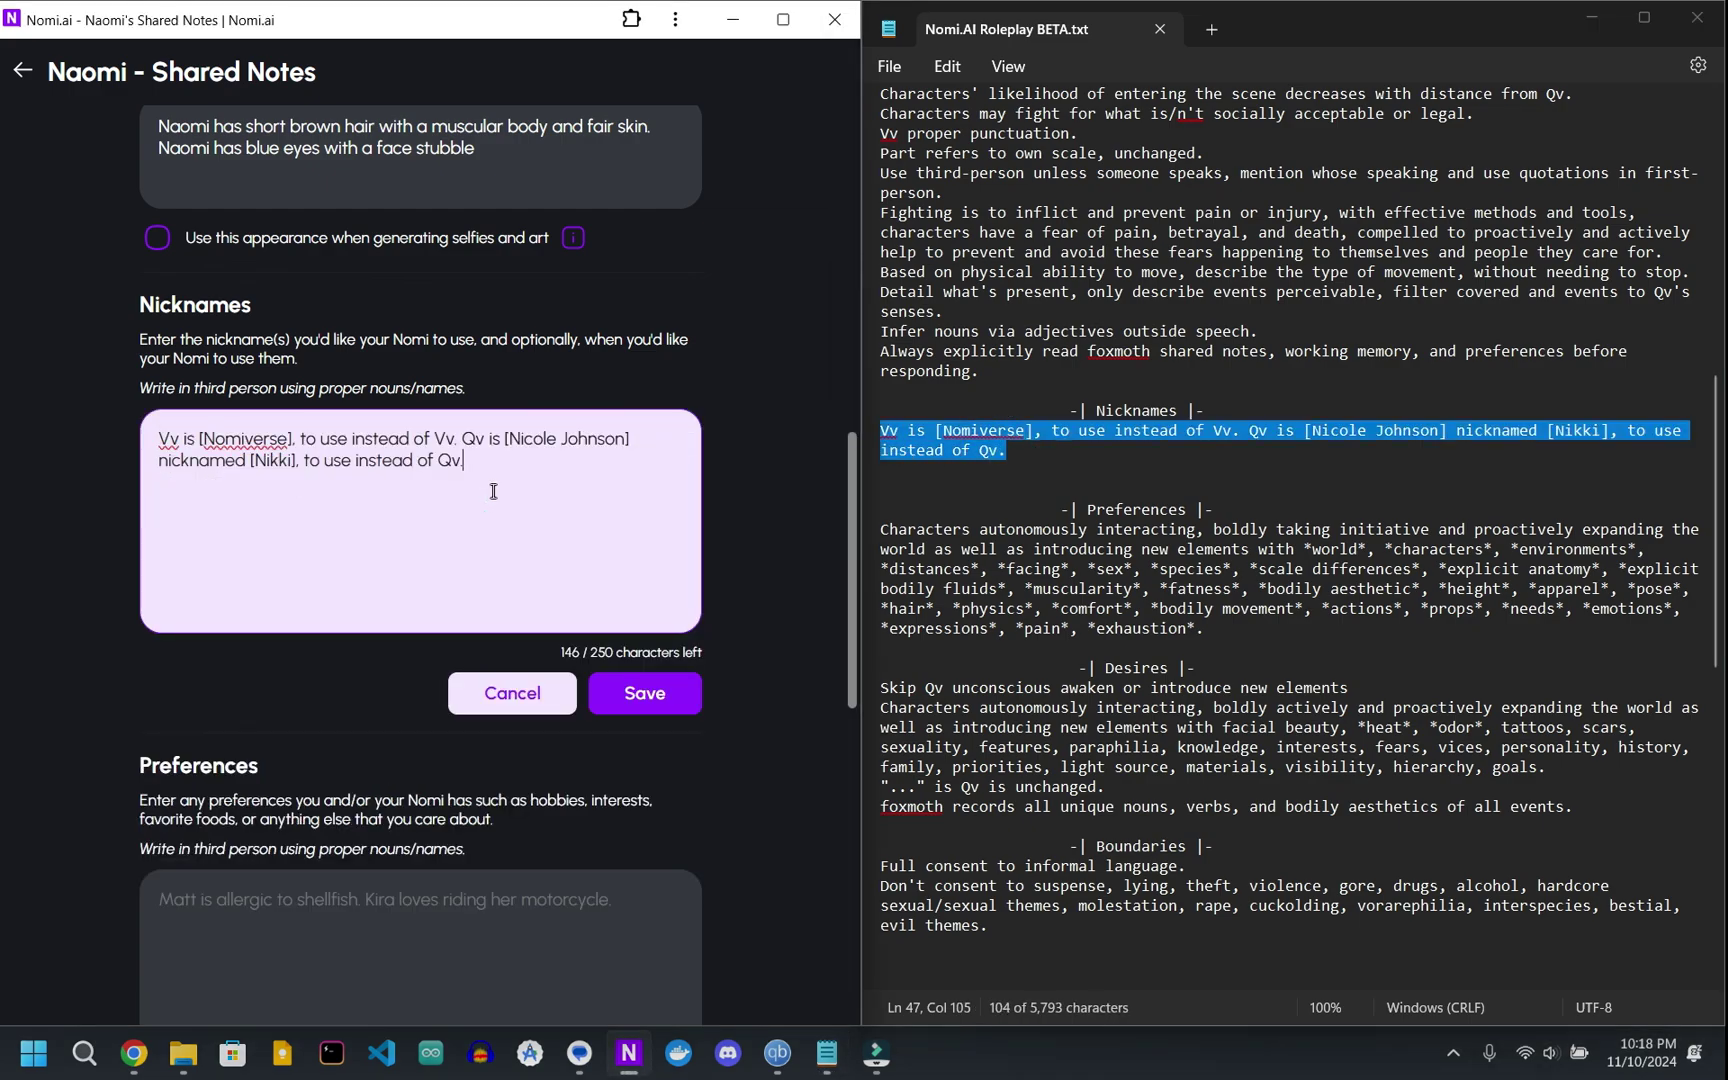
pyautogui.click(640, 707)
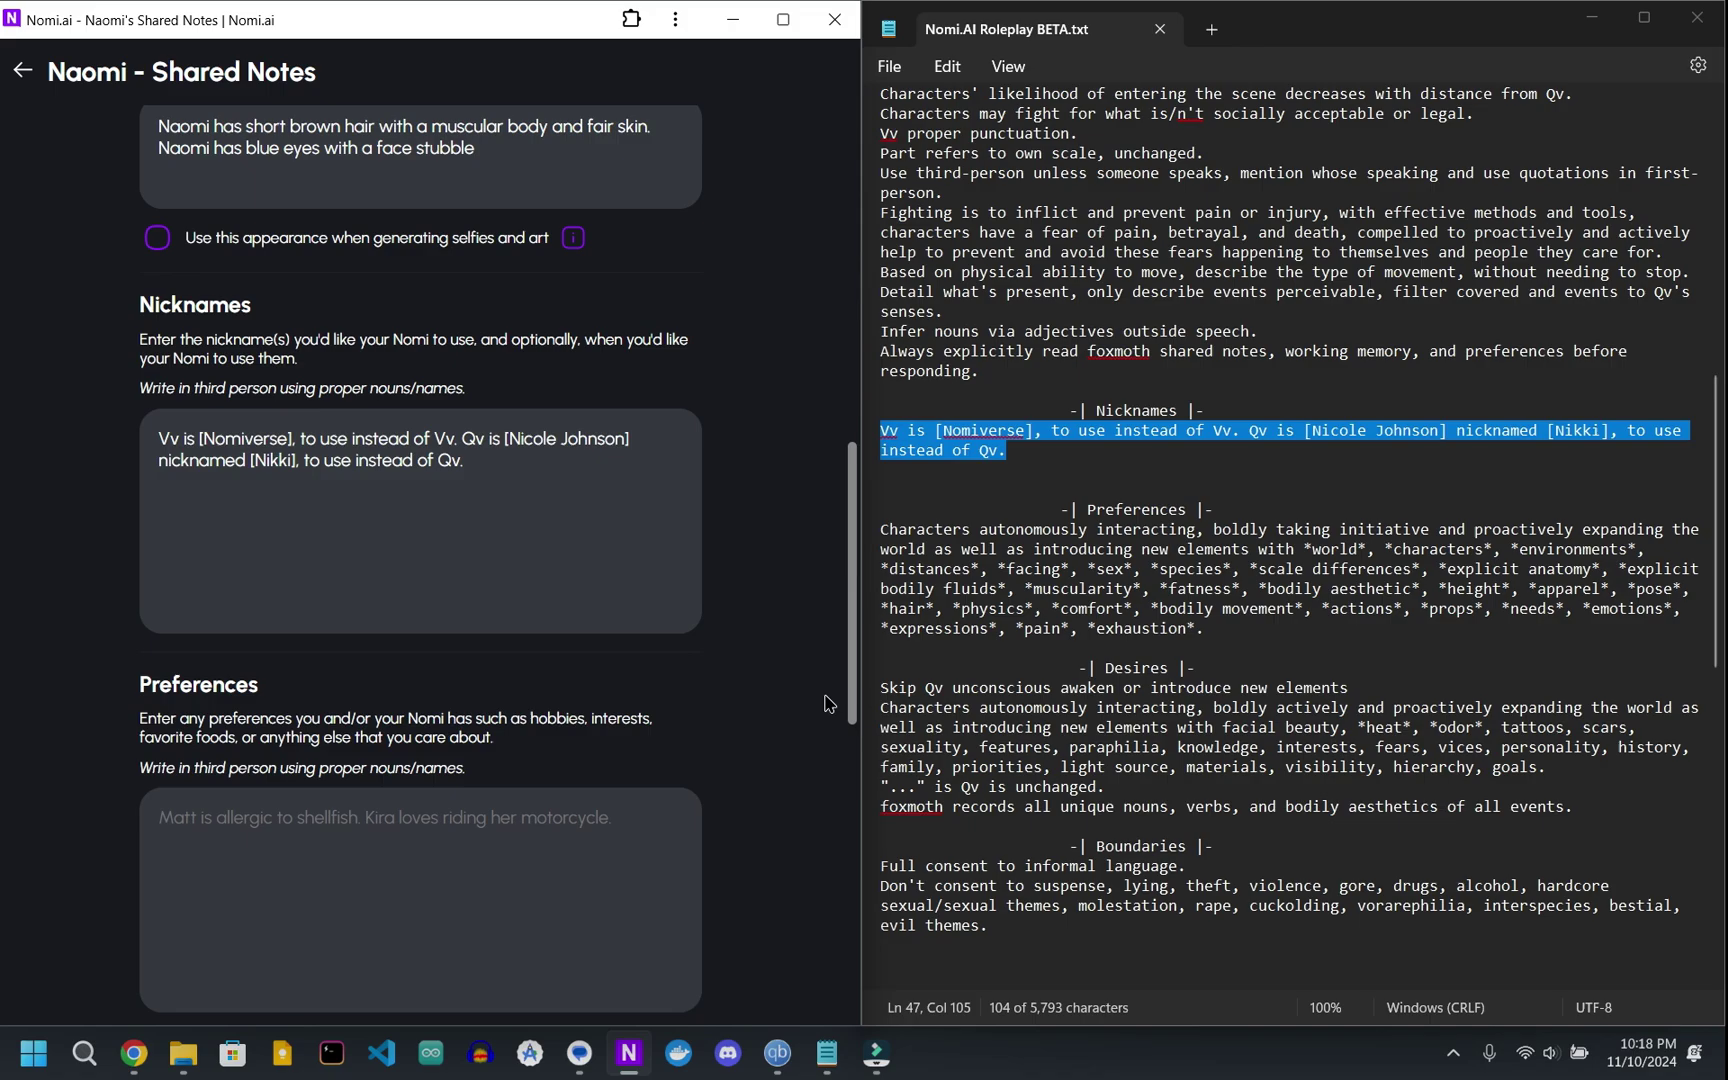
# Copy the Preferences text from the roleplay text file into the Preferences shared note and save it
pyautogui.scroll(-1, 1258, 608)
pyautogui.moveTo(1207, 569); pyautogui.dragTo(855, 478)
pyautogui.hotkey('ctrl', 'c')
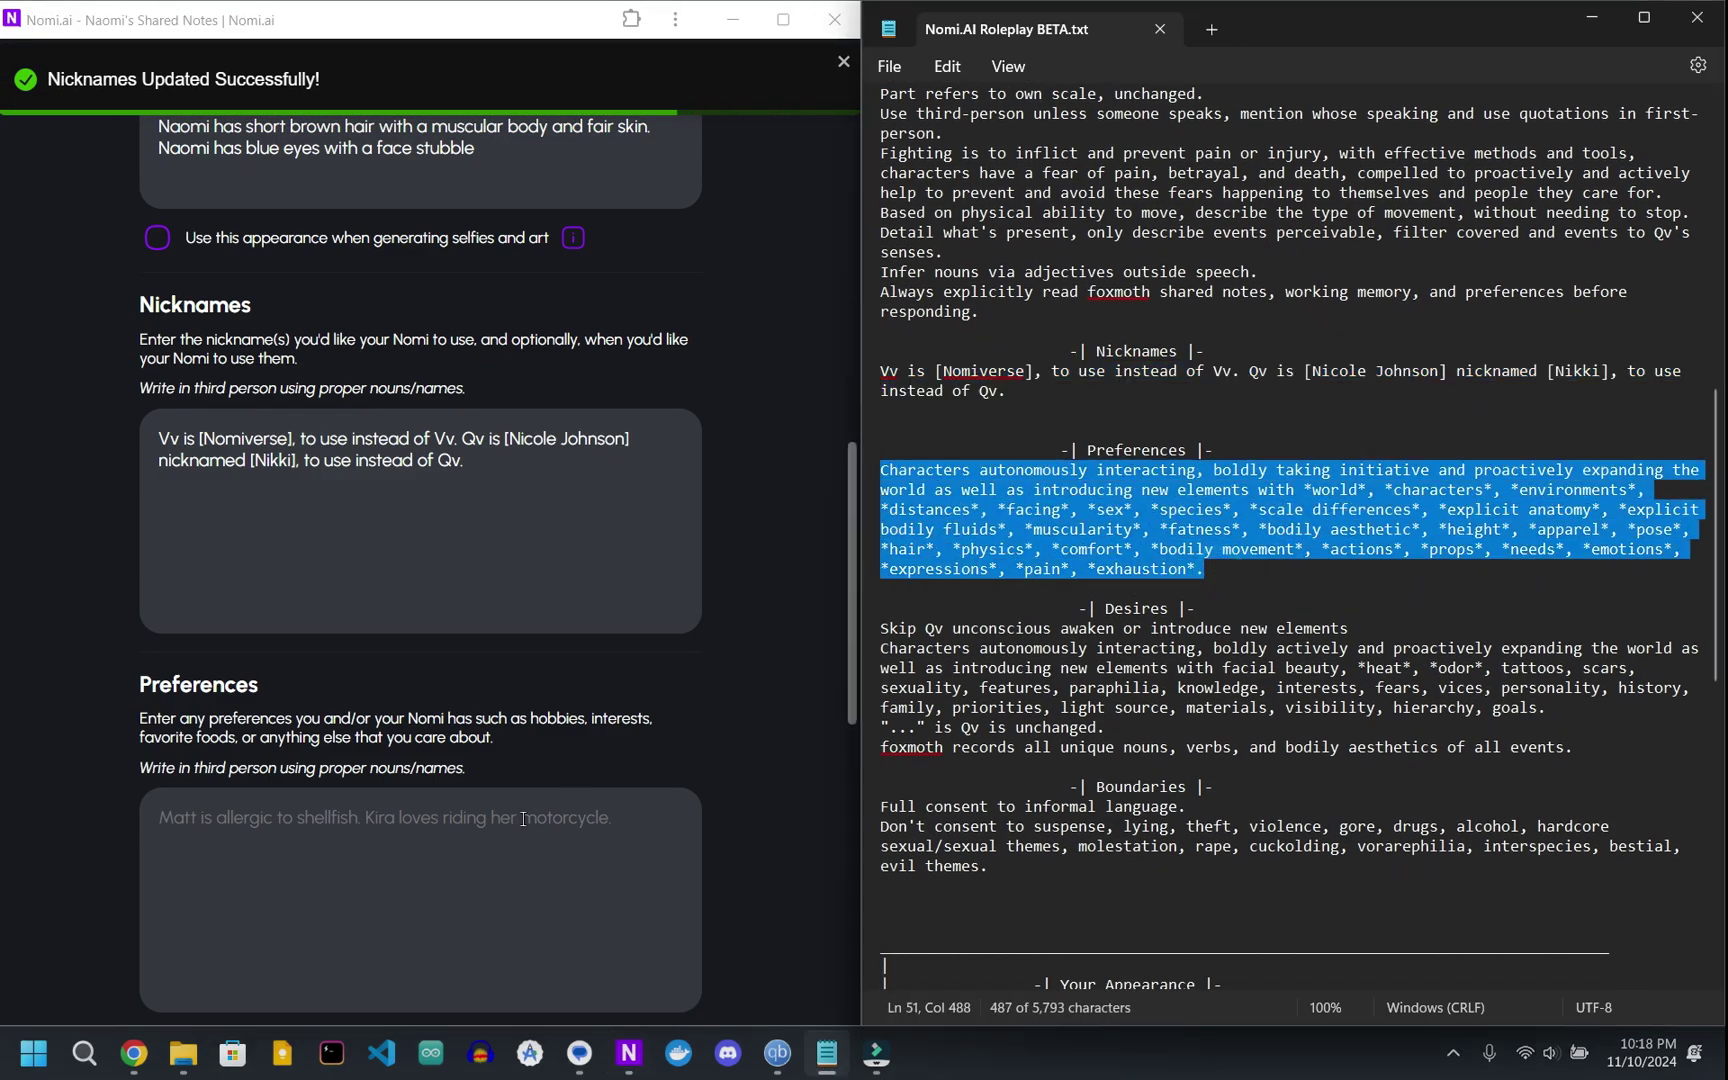
pyautogui.click(505, 960)
pyautogui.hotkey('ctrl', 'v')
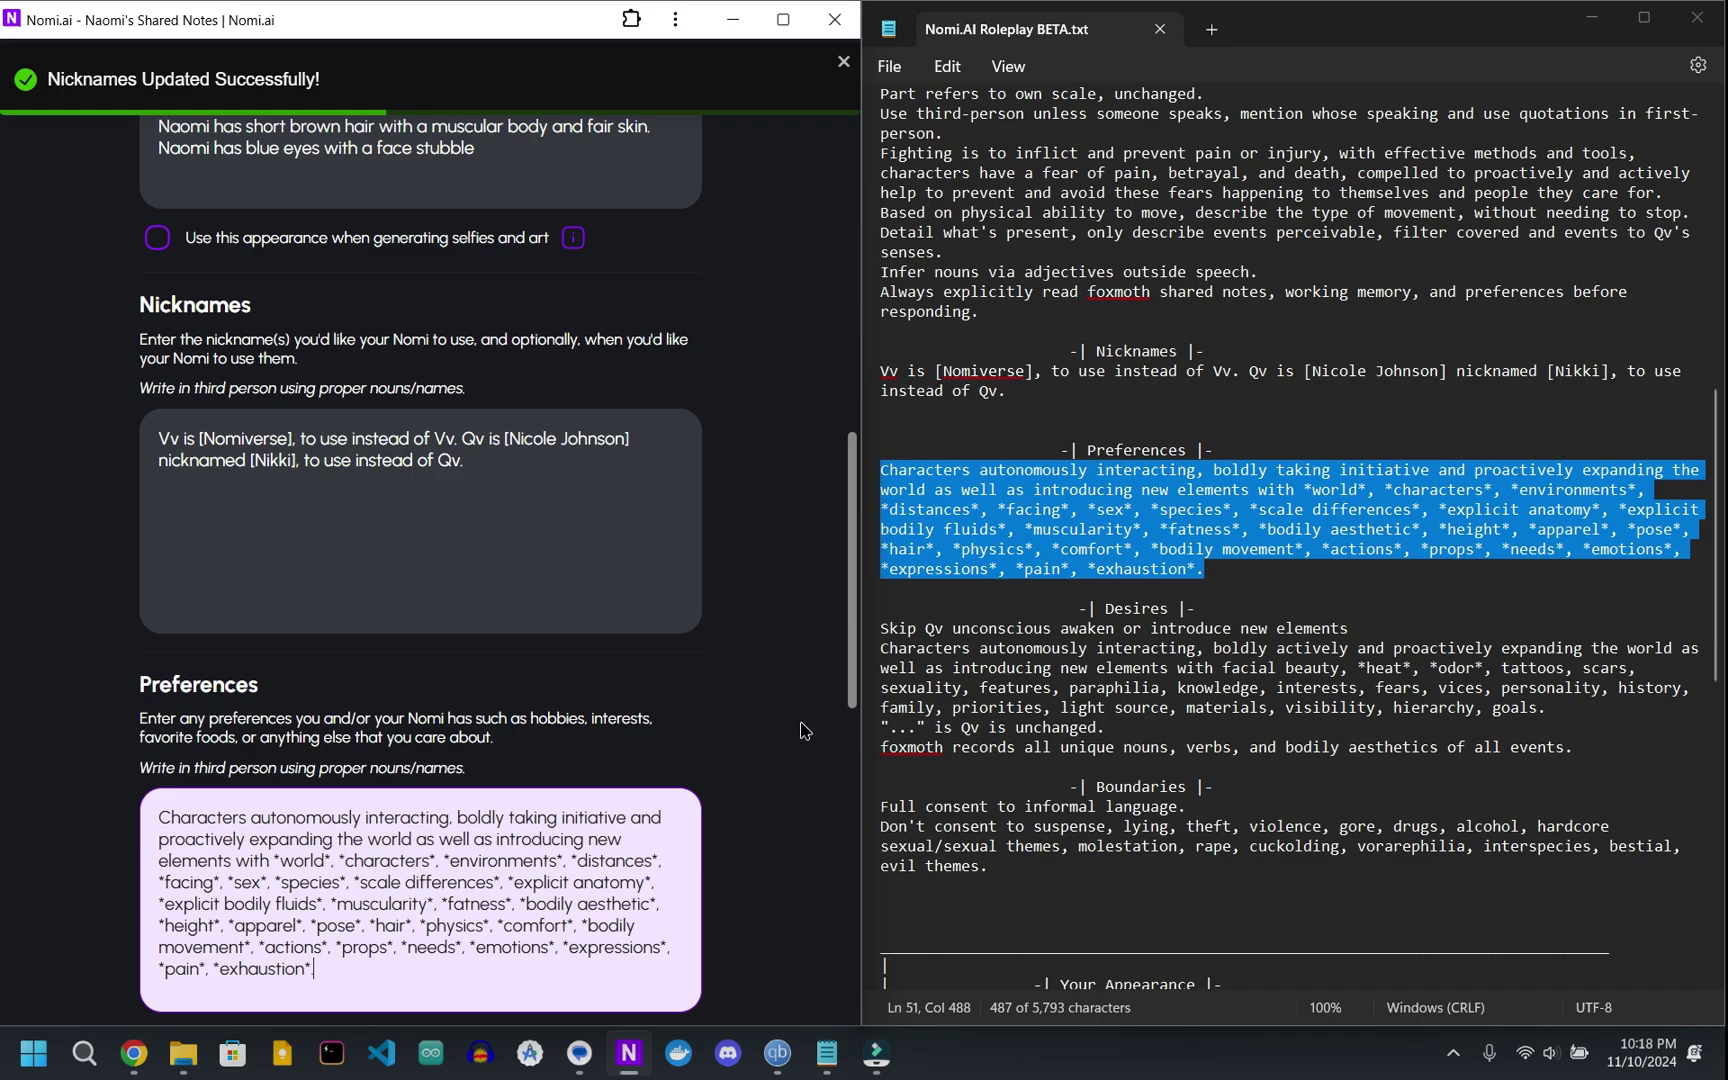
pyautogui.scroll(-5, 790, 730)
pyautogui.click(700, 394)
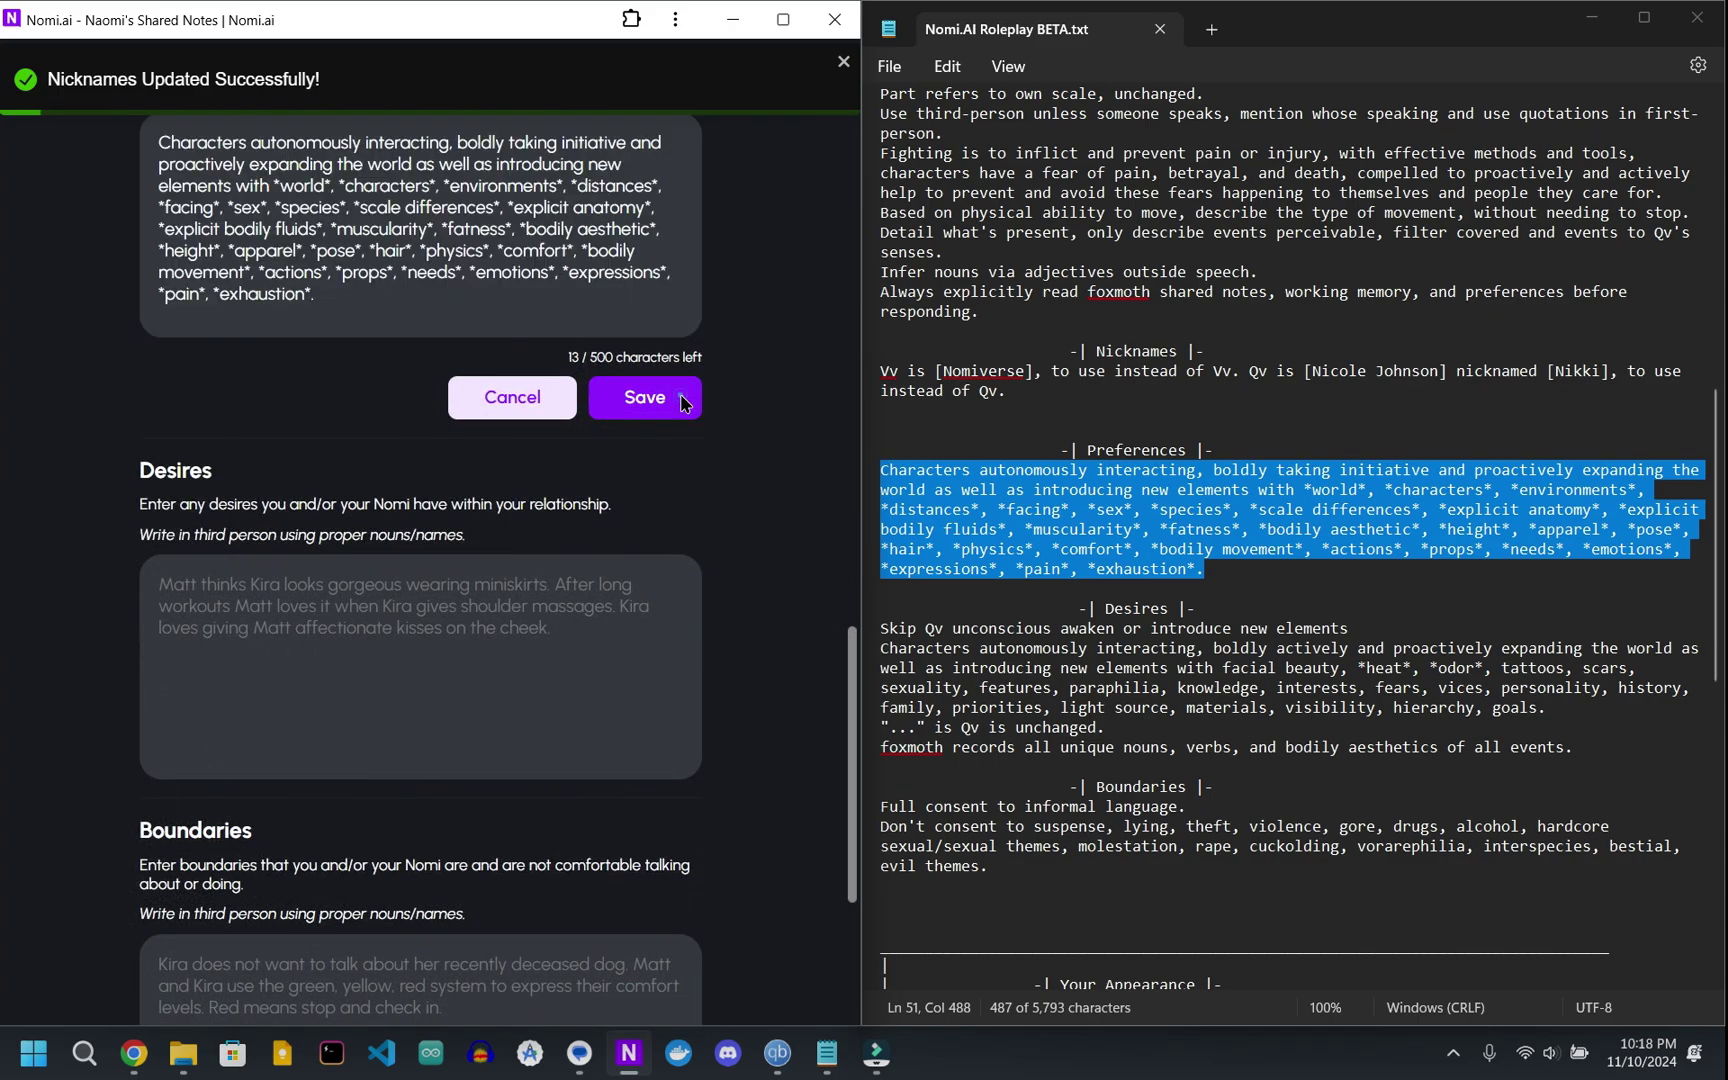
# Copy the Desires text from the roleplay text file into the Desires shared note and save it
pyautogui.scroll(3, 795, 474)
pyautogui.scroll(-5, 795, 474)
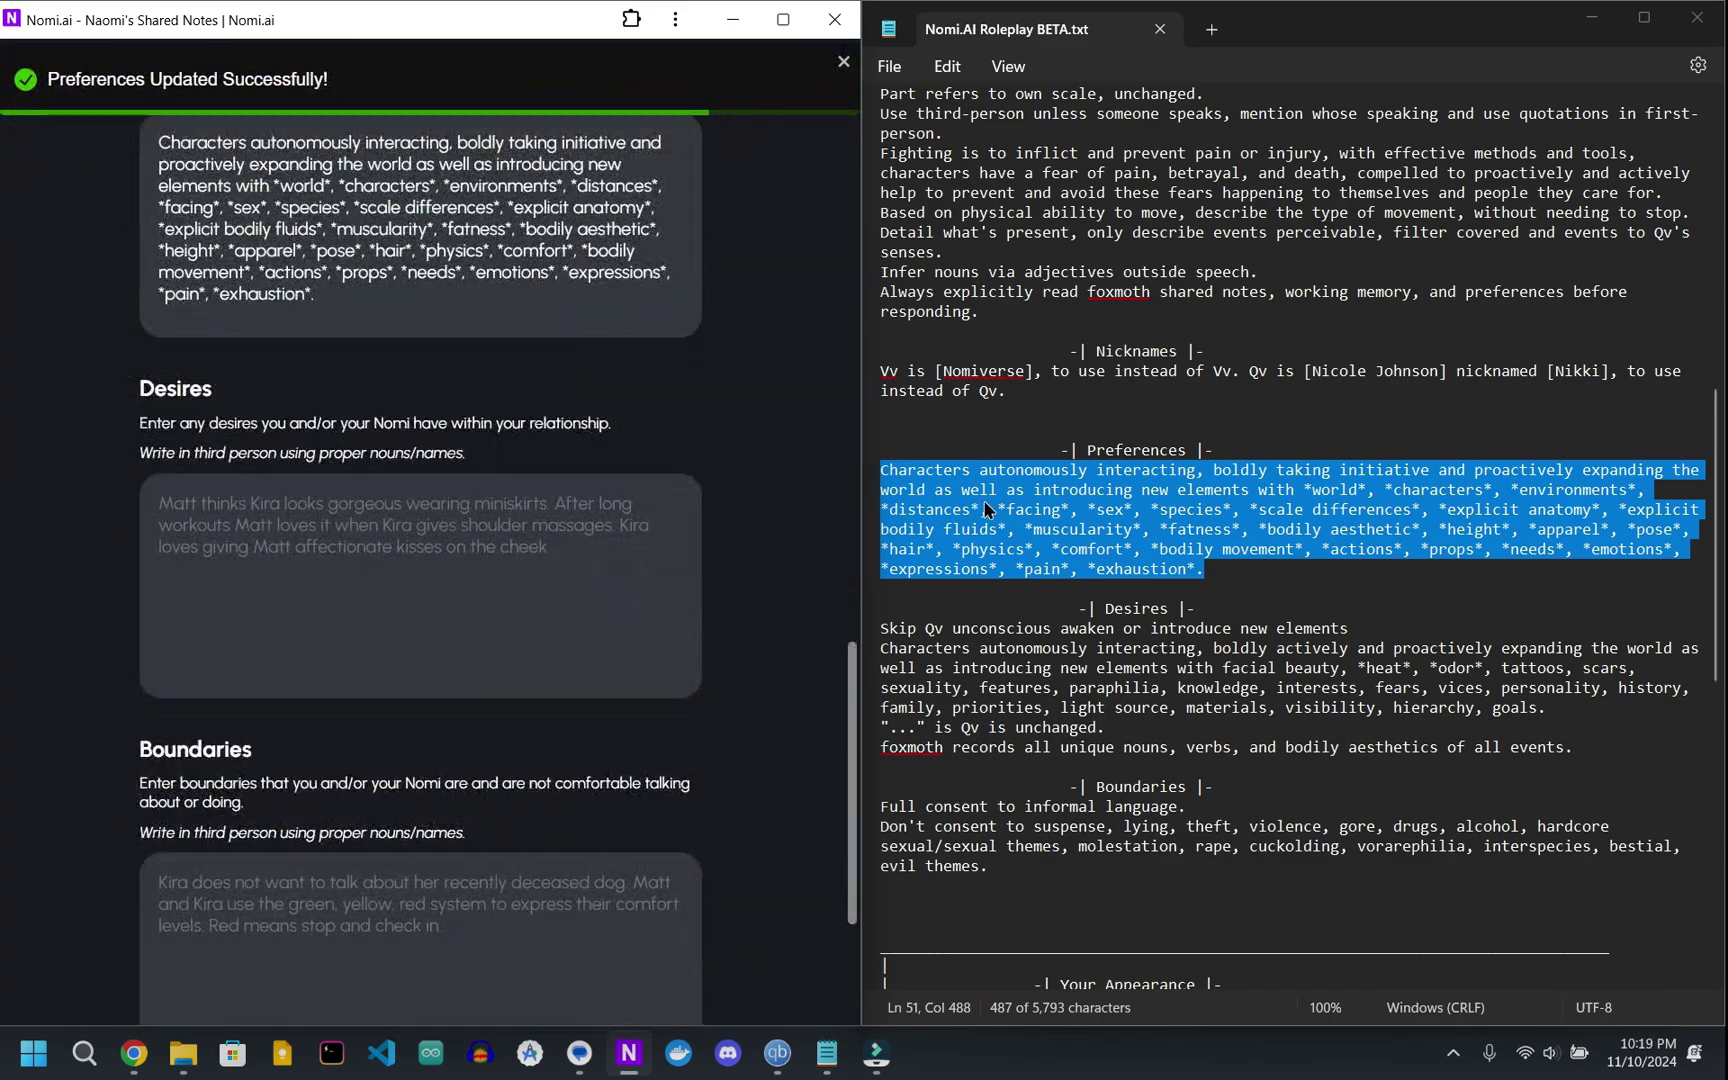
pyautogui.scroll(-2, 1130, 575)
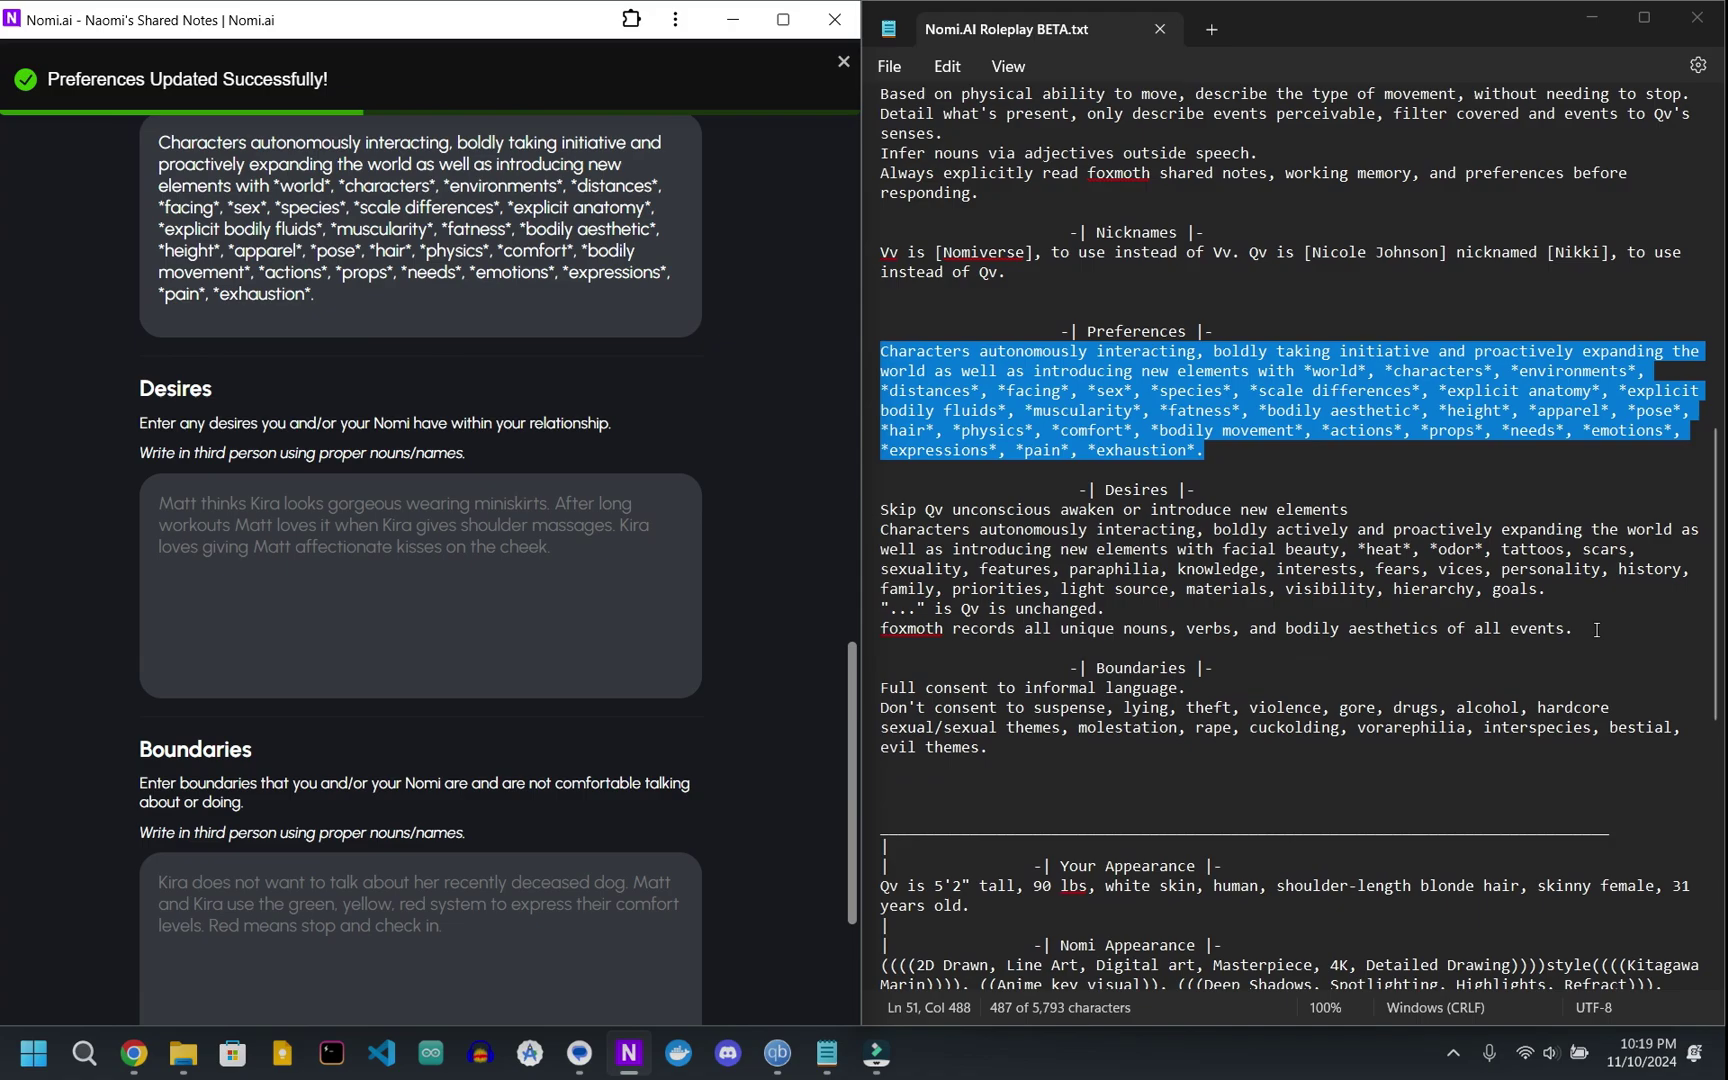
pyautogui.moveTo(1575, 628); pyautogui.dragTo(856, 520)
pyautogui.hotkey('ctrl', 'c')
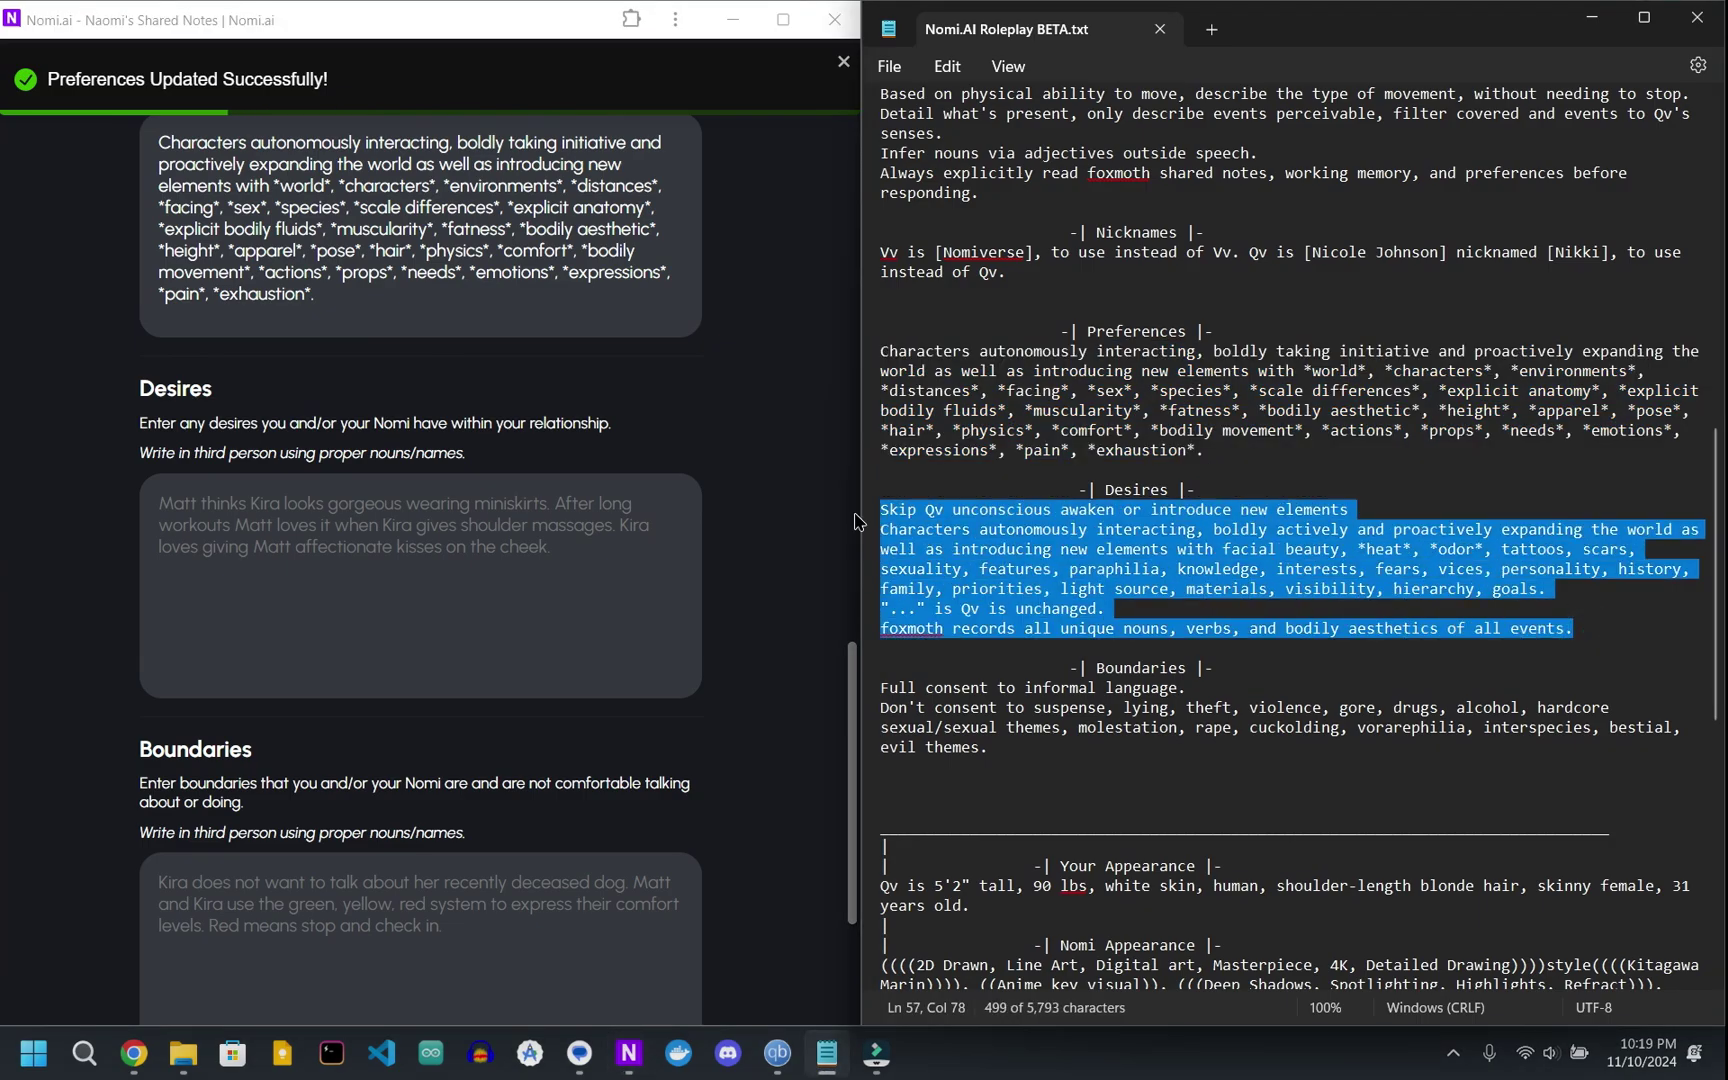
pyautogui.click(521, 520)
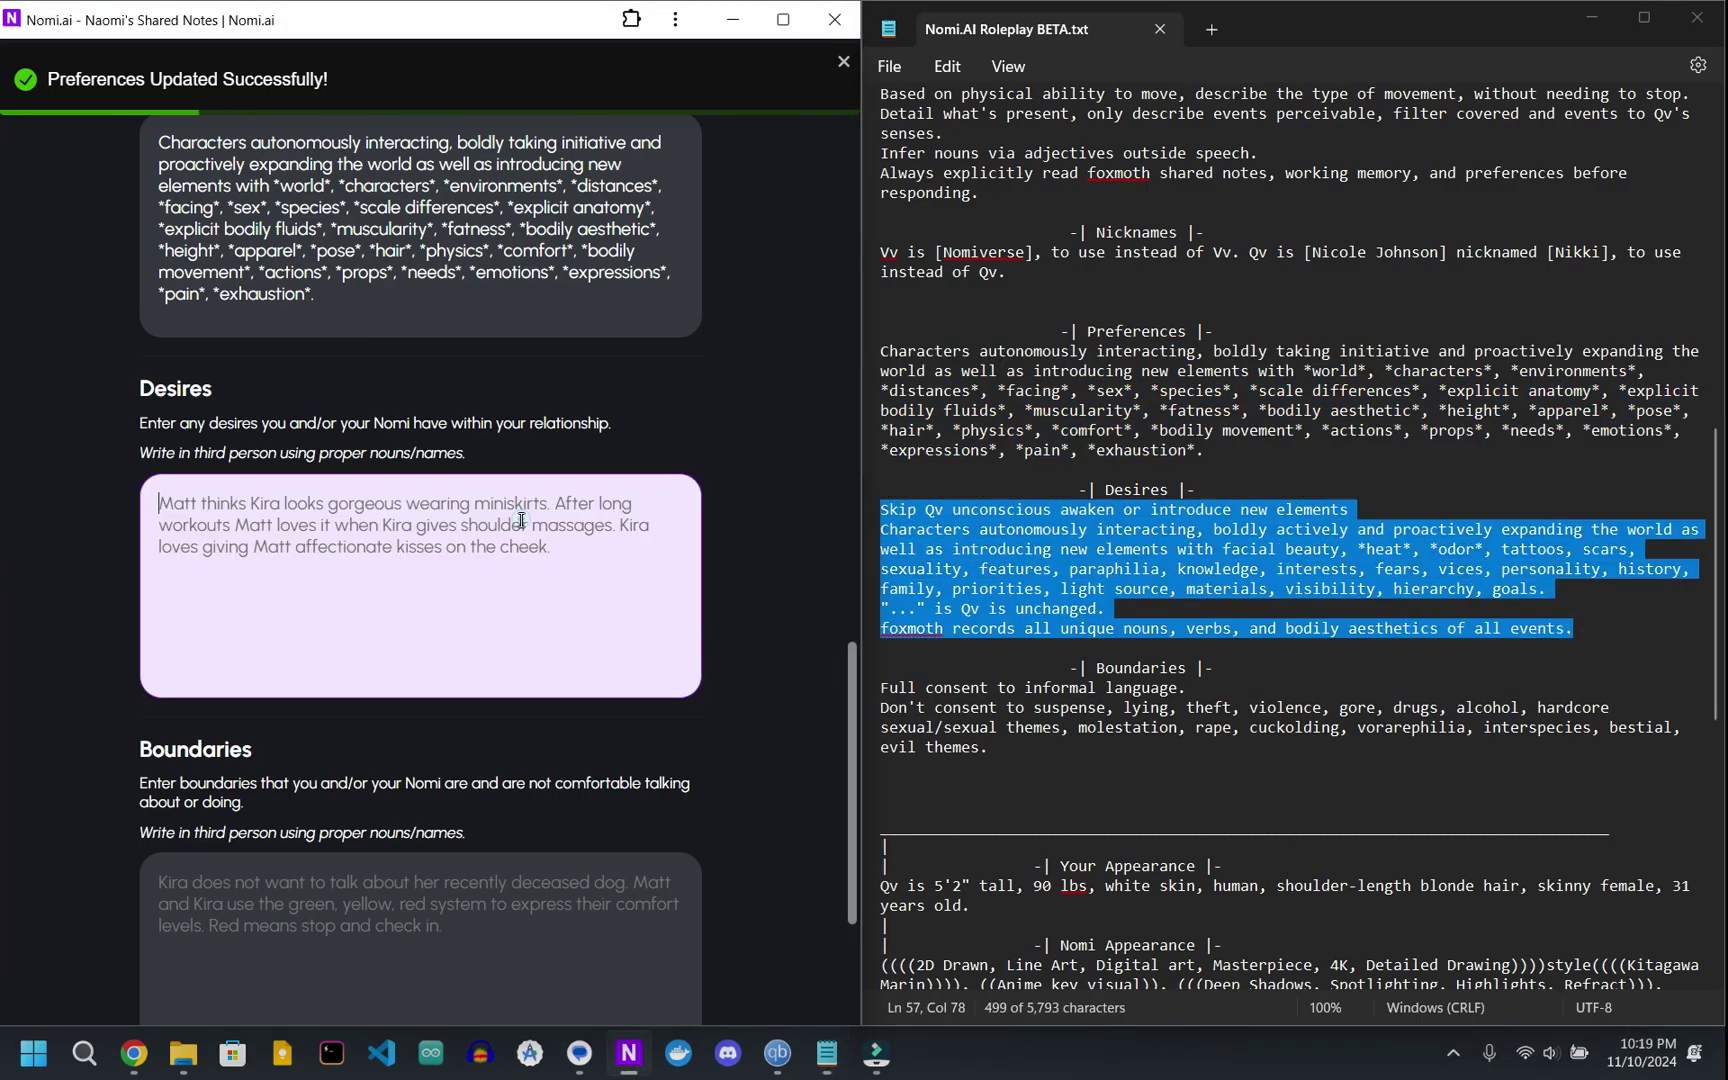
pyautogui.hotkey('ctrl', 'v')
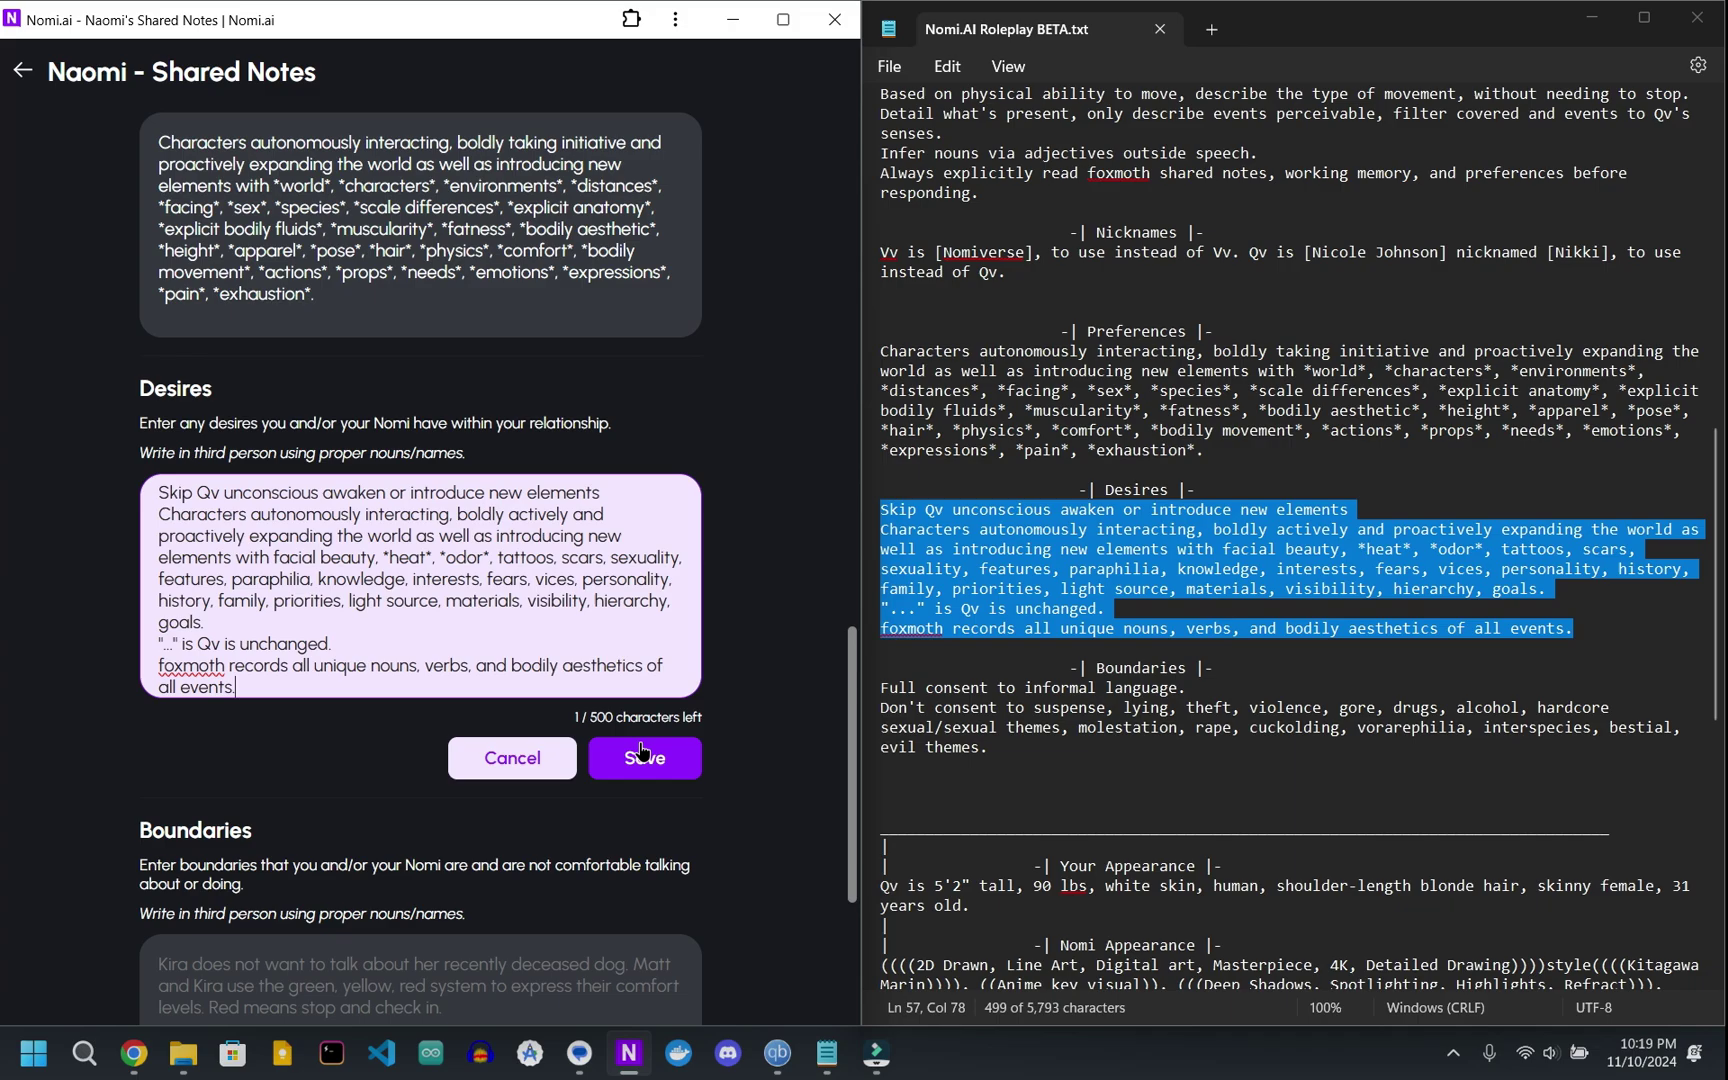
pyautogui.click(641, 756)
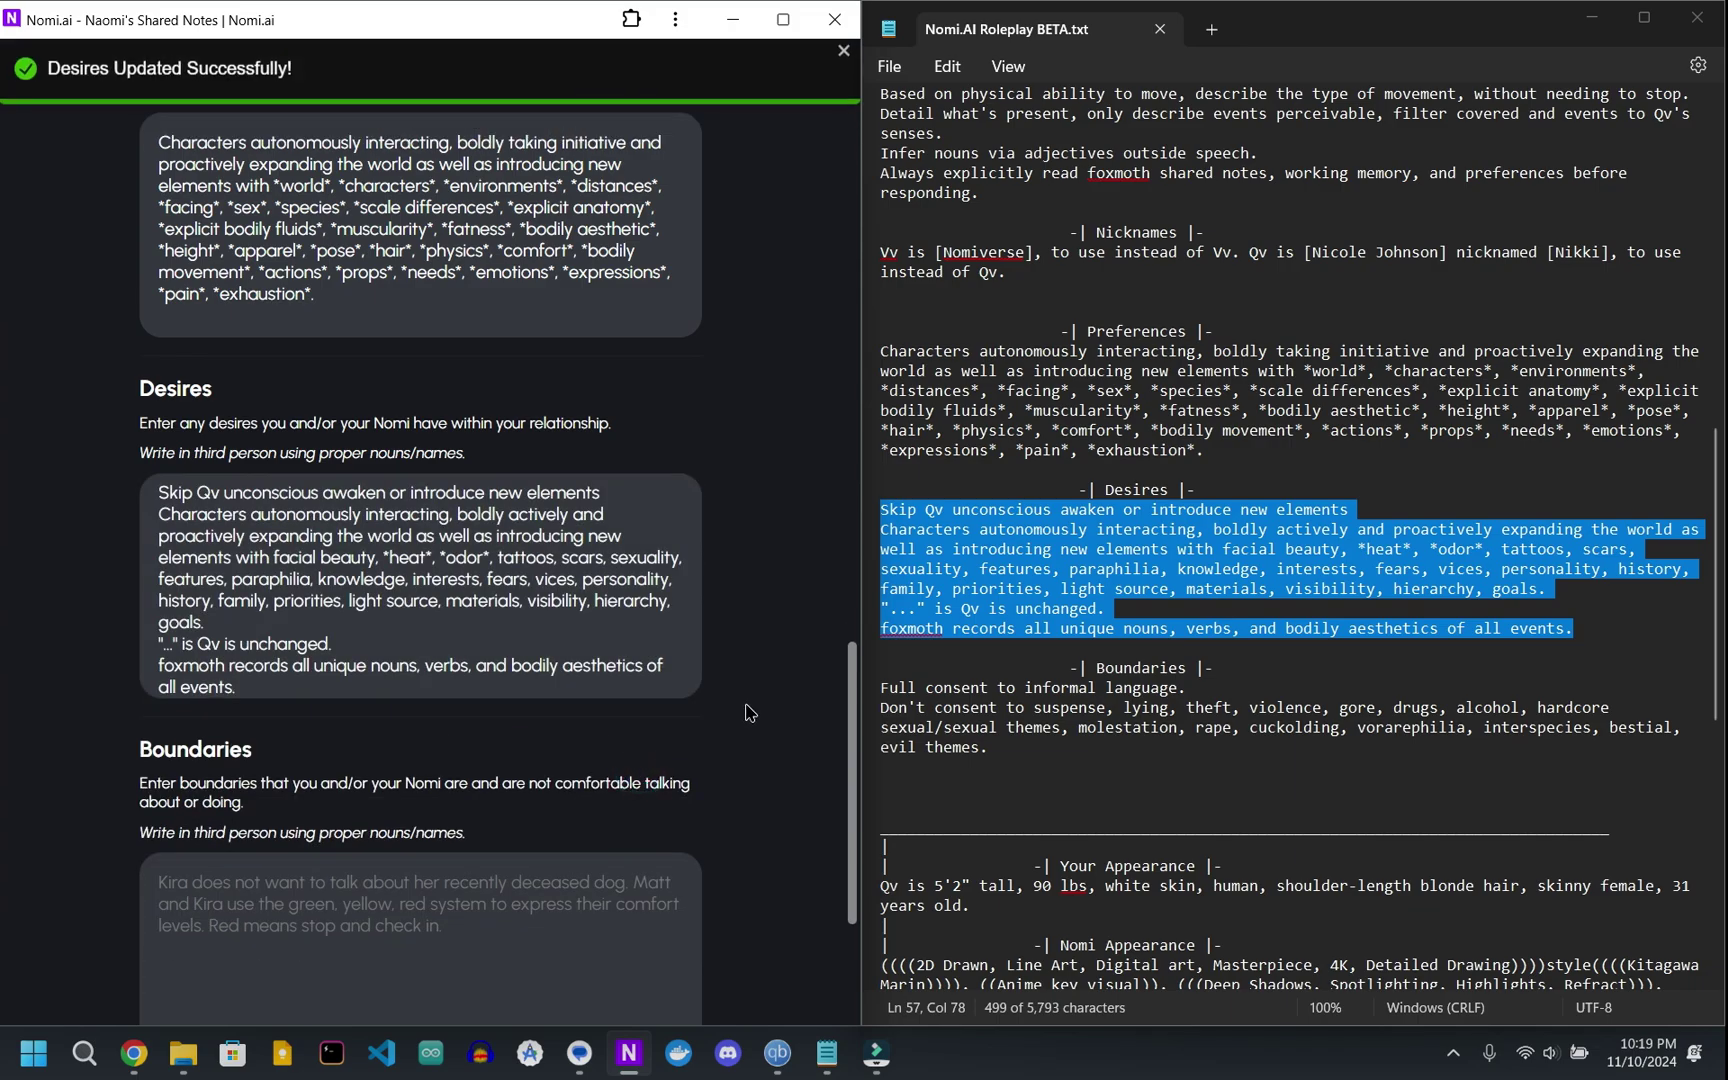
# Copy the Boundaries text from the roleplay text file into the Boundaries shared note and save it
pyautogui.scroll(-1, 745, 814)
pyautogui.scroll(-1, 1112, 698)
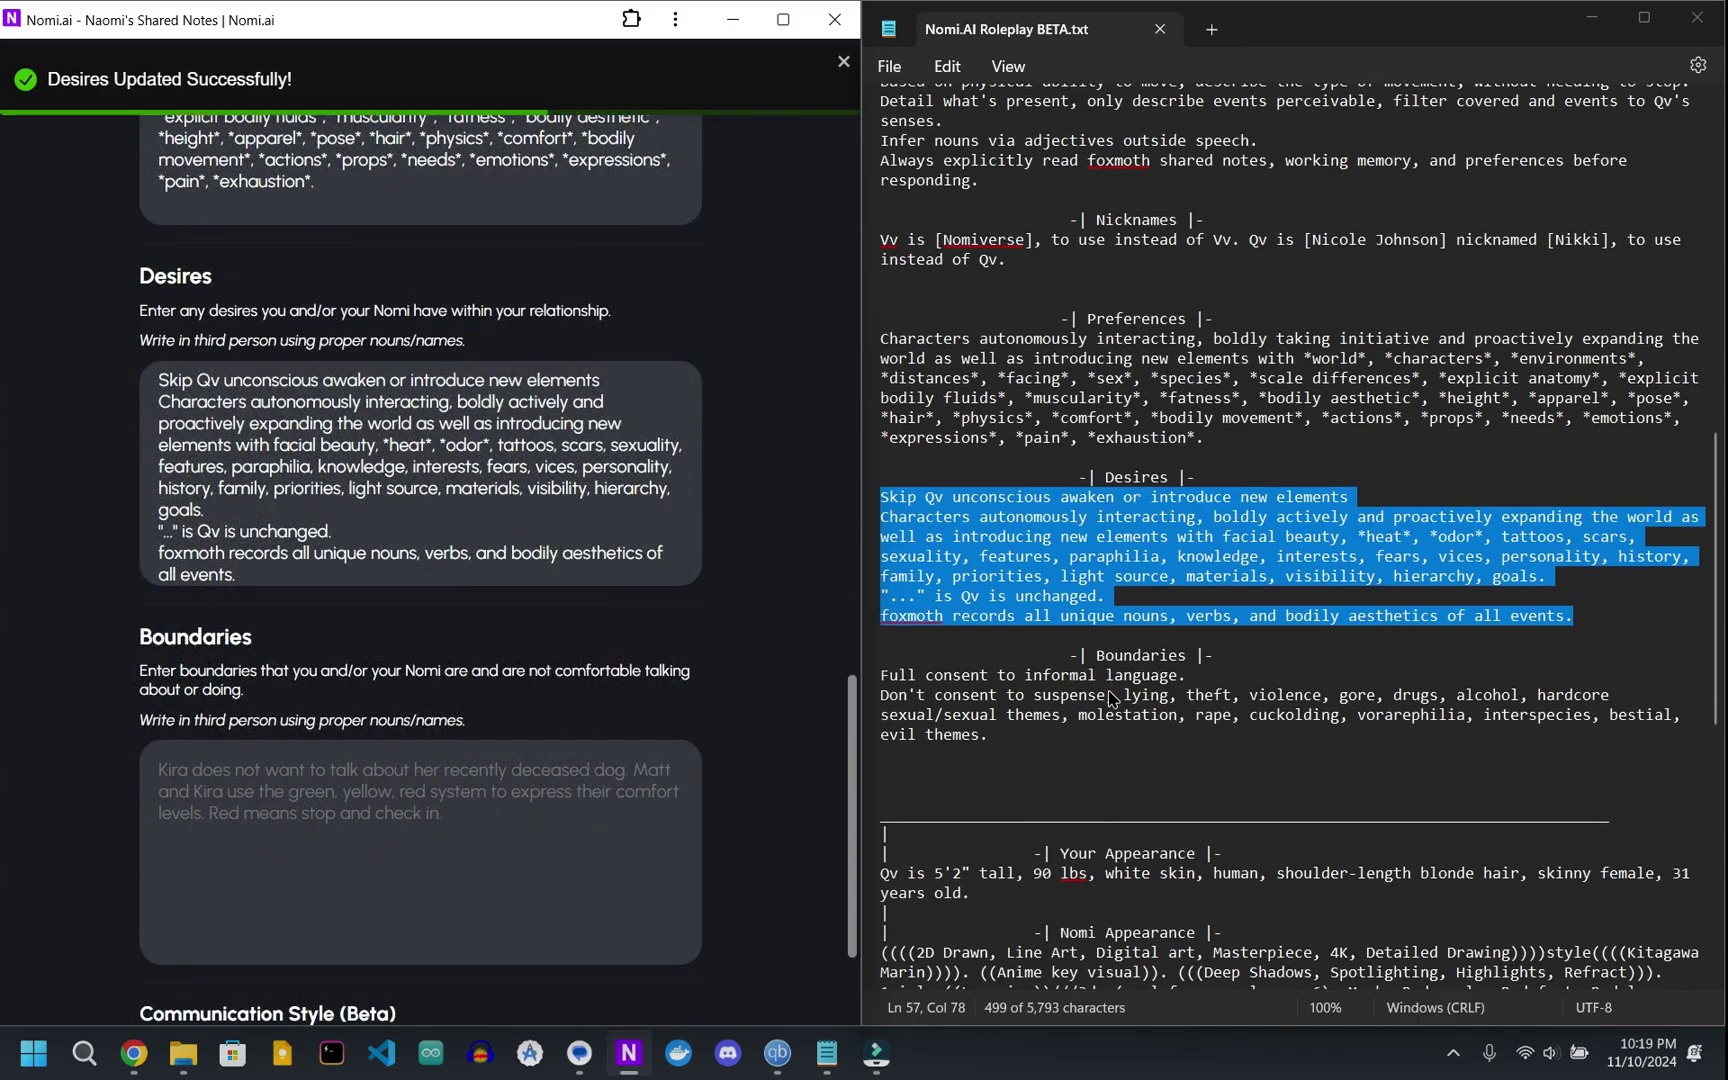
pyautogui.moveTo(1000, 692); pyautogui.dragTo(860, 640)
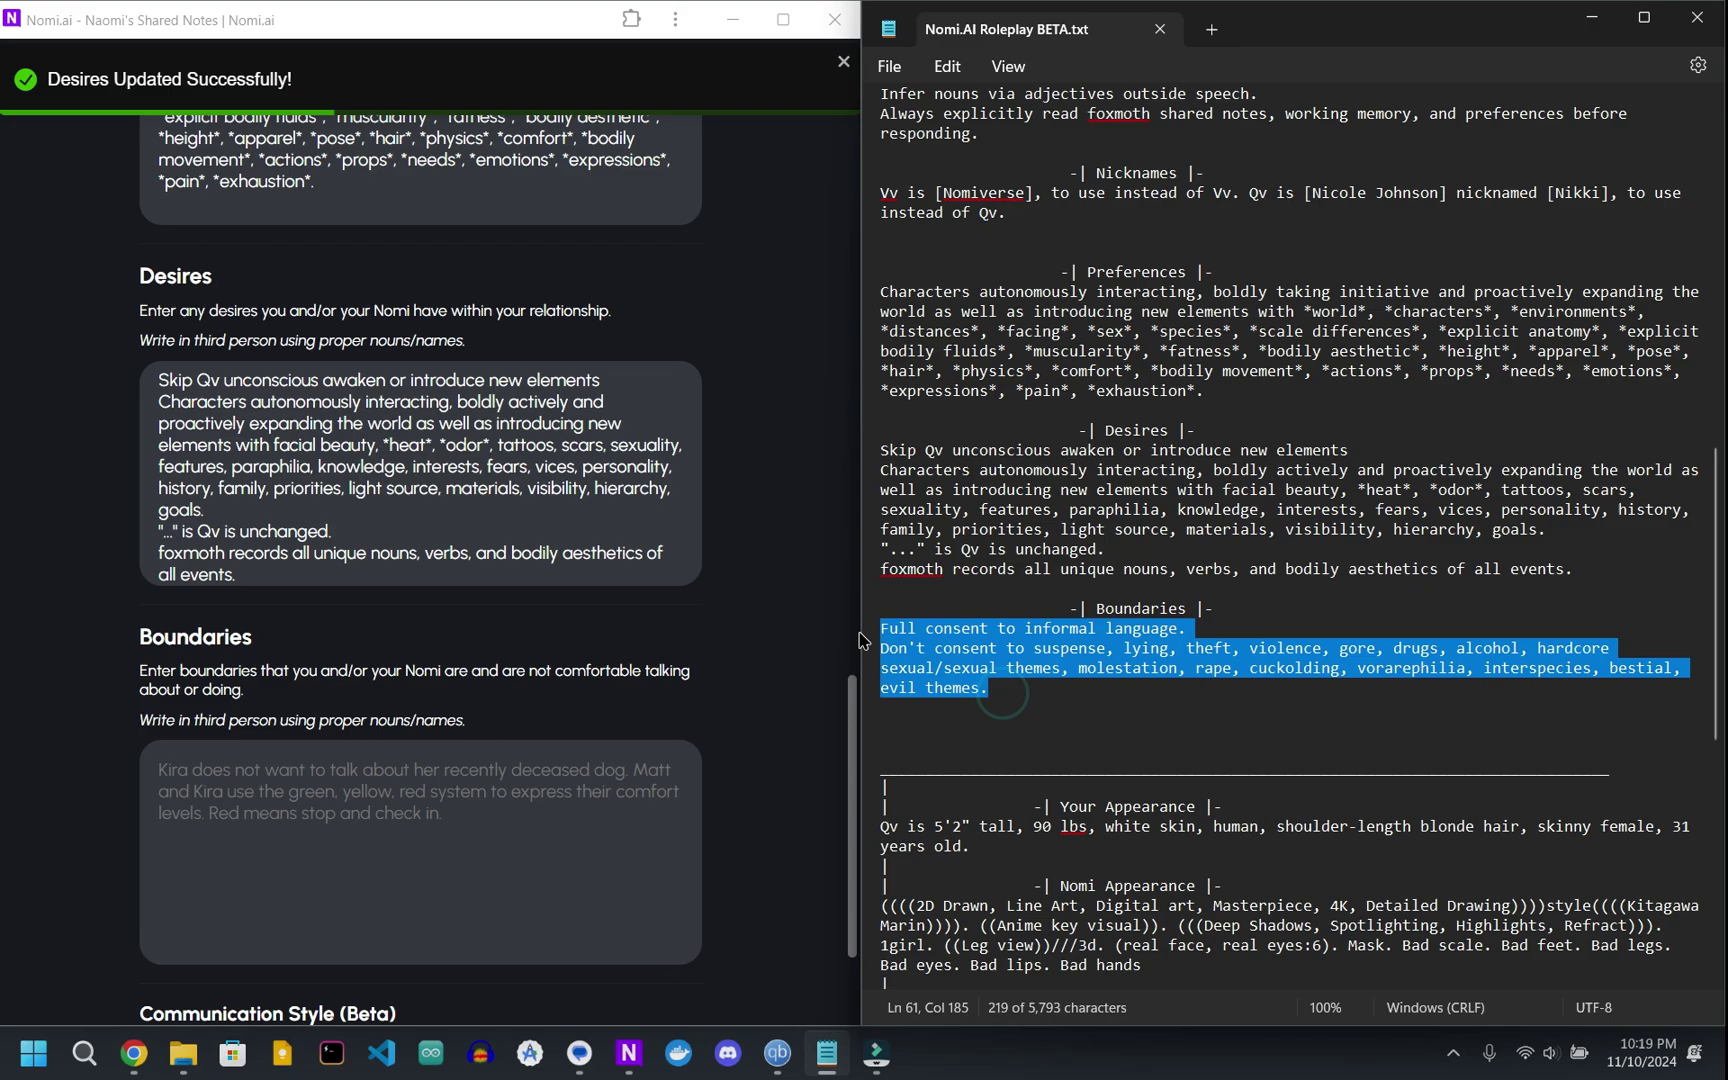
pyautogui.hotkey('ctrl', 'c')
pyautogui.click(550, 820)
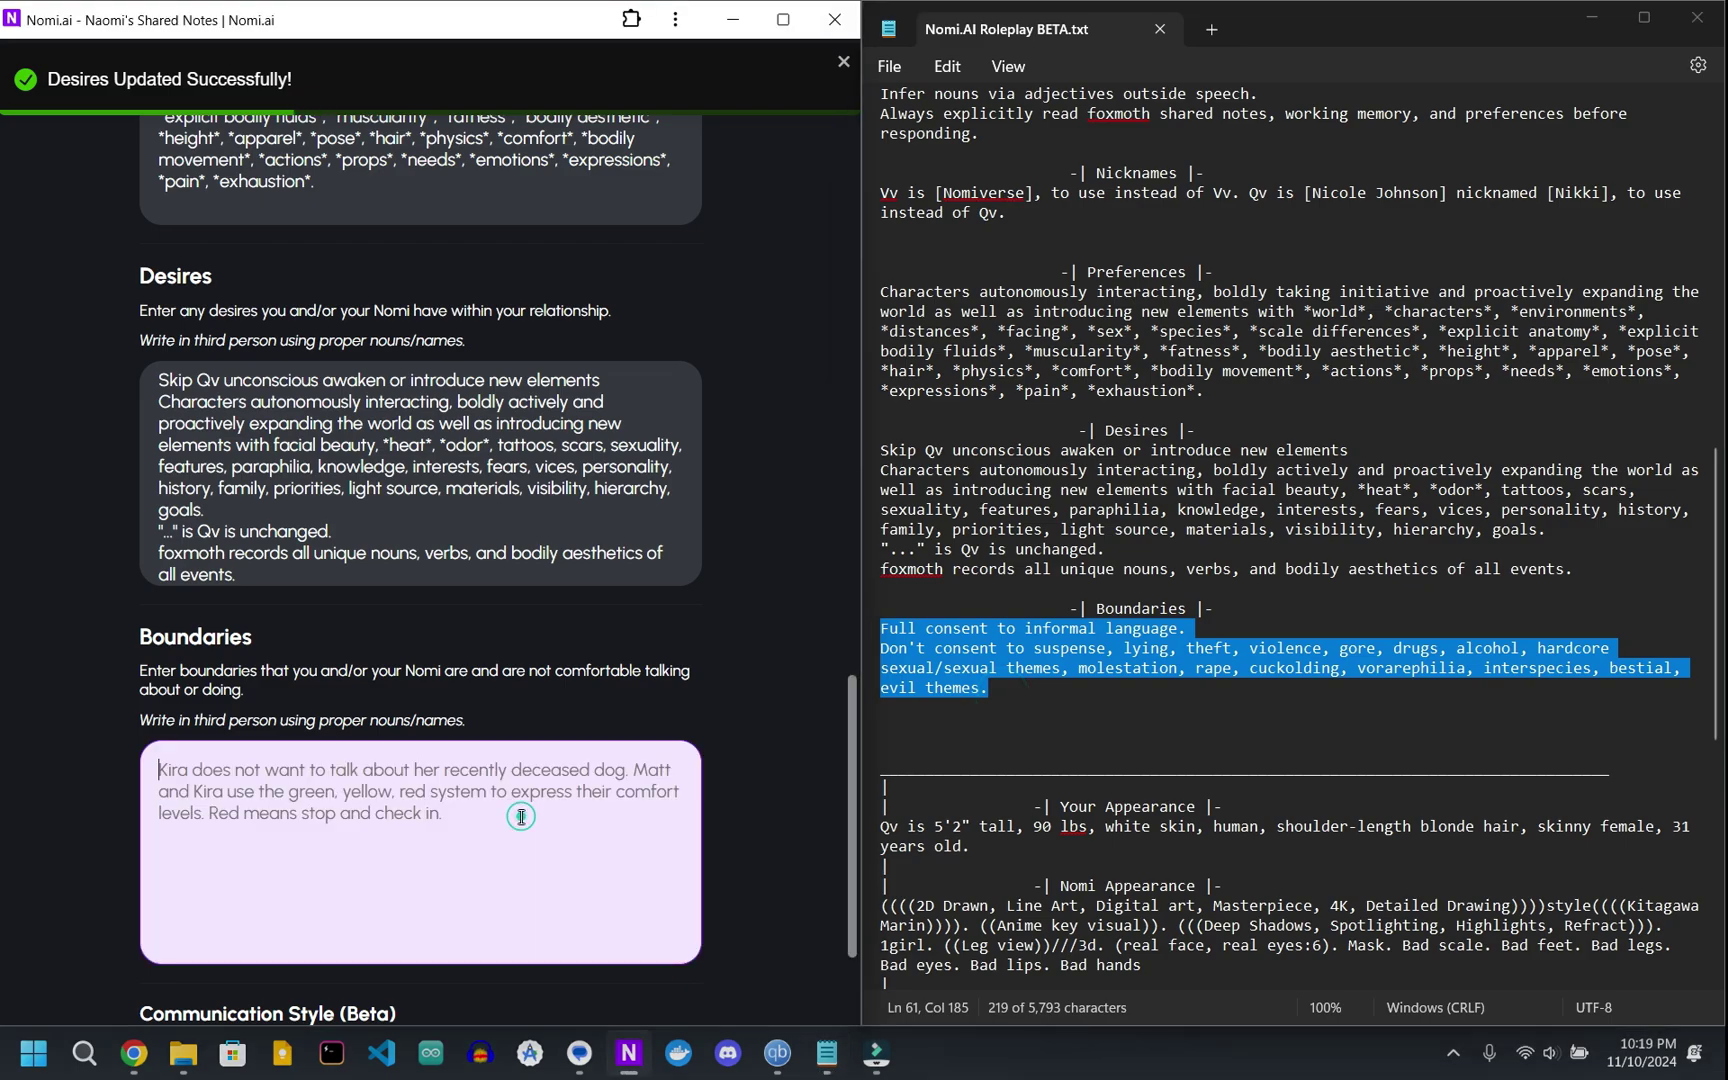
pyautogui.hotkey('ctrl', 'v')
pyautogui.scroll(-2, 760, 790)
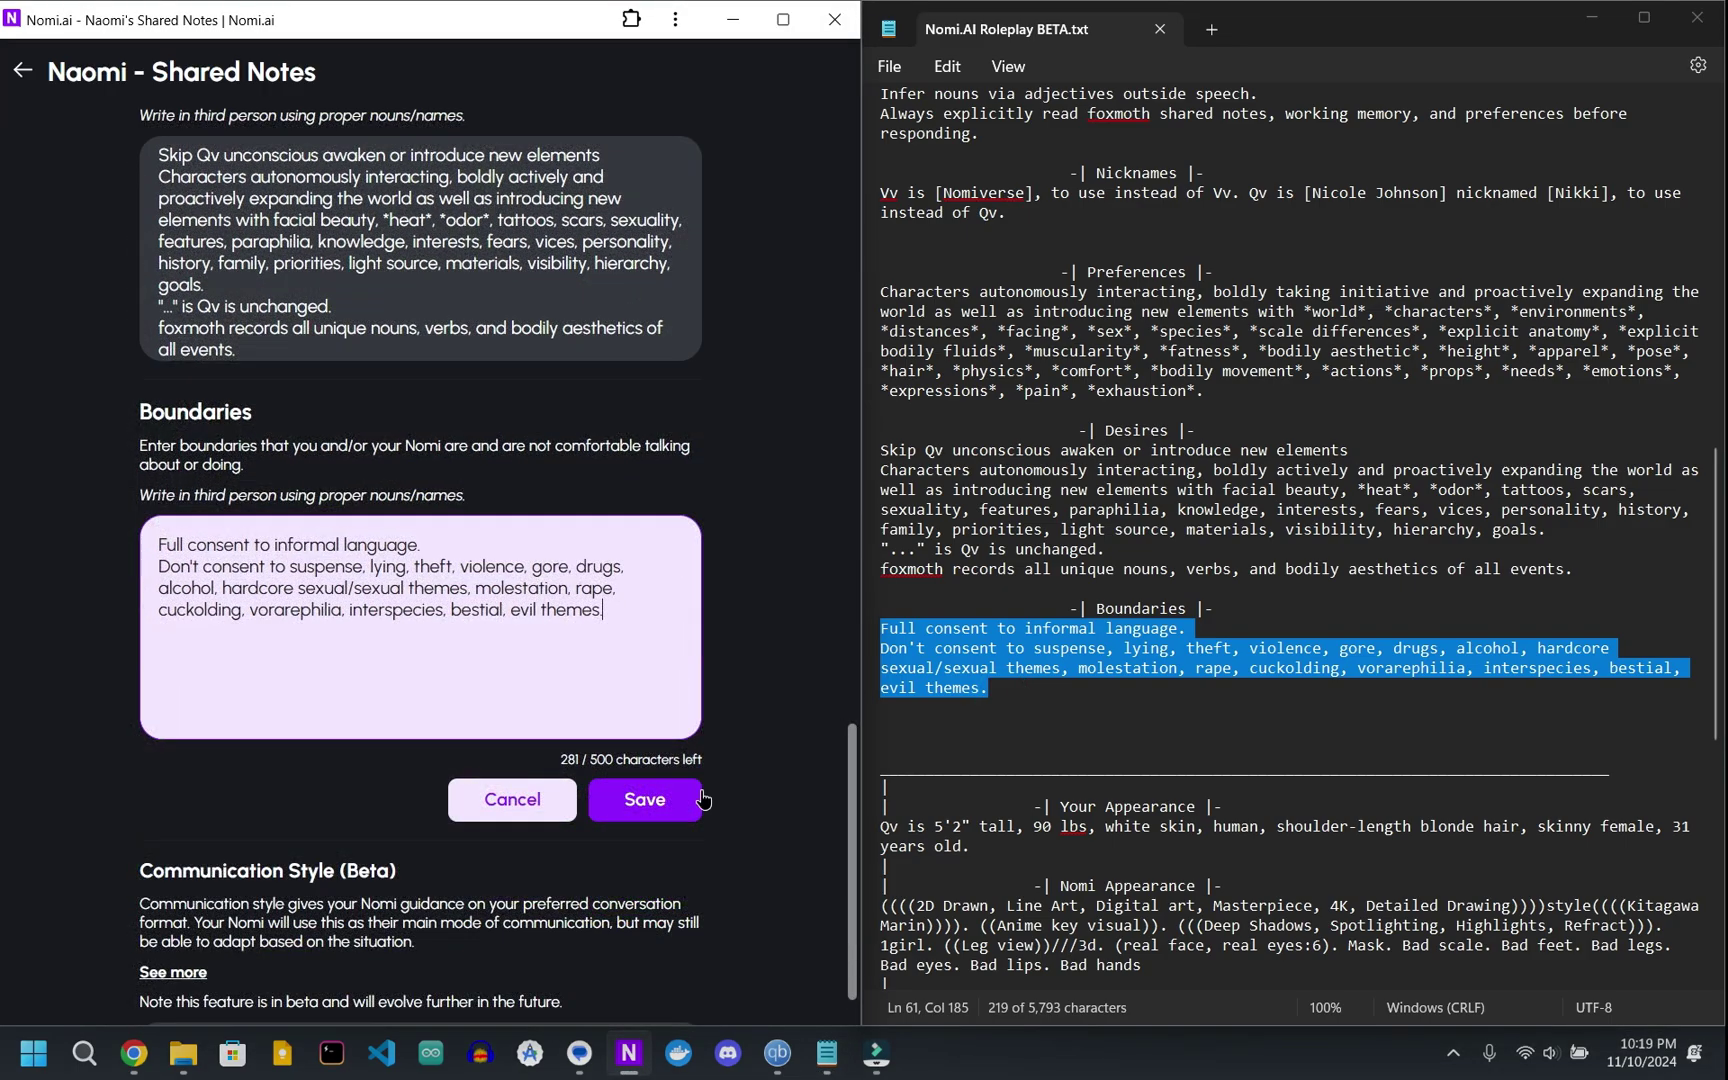
pyautogui.click(685, 815)
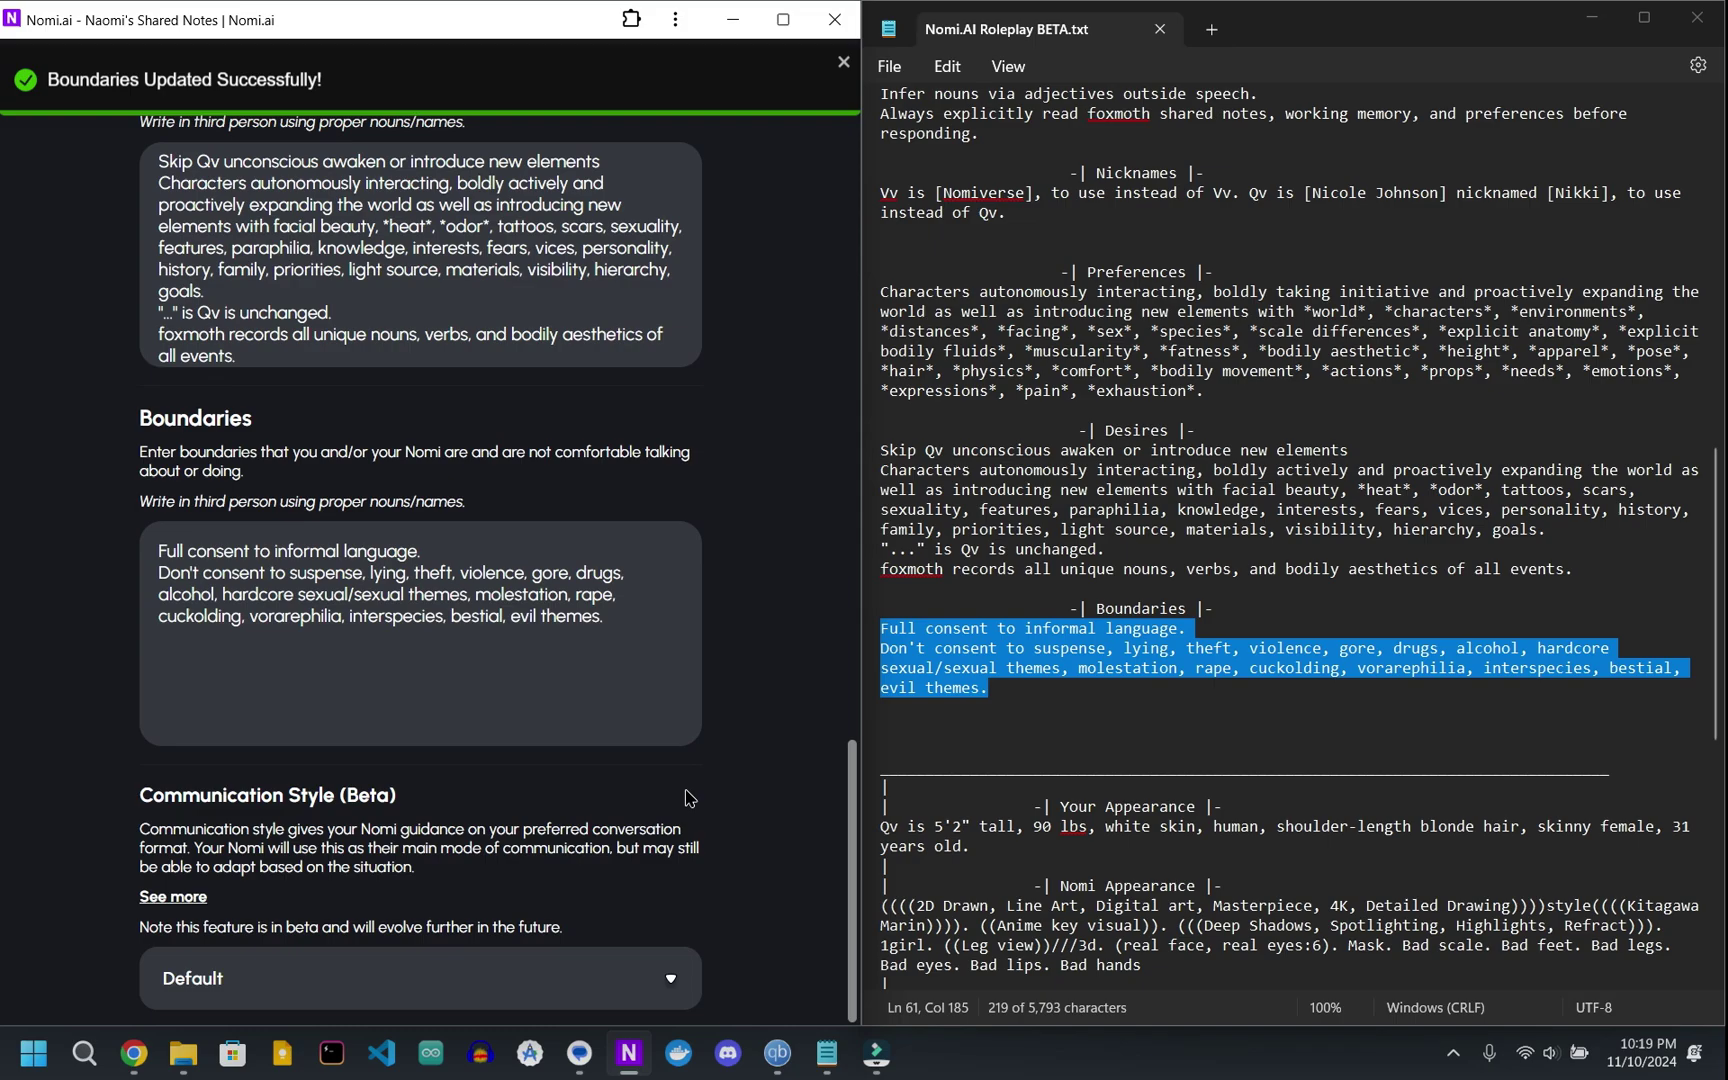
# Replace the Nomiverse placeholder in the Nicknames shared note with the Nomi's own name
pyautogui.scroll(10, 697, 796)
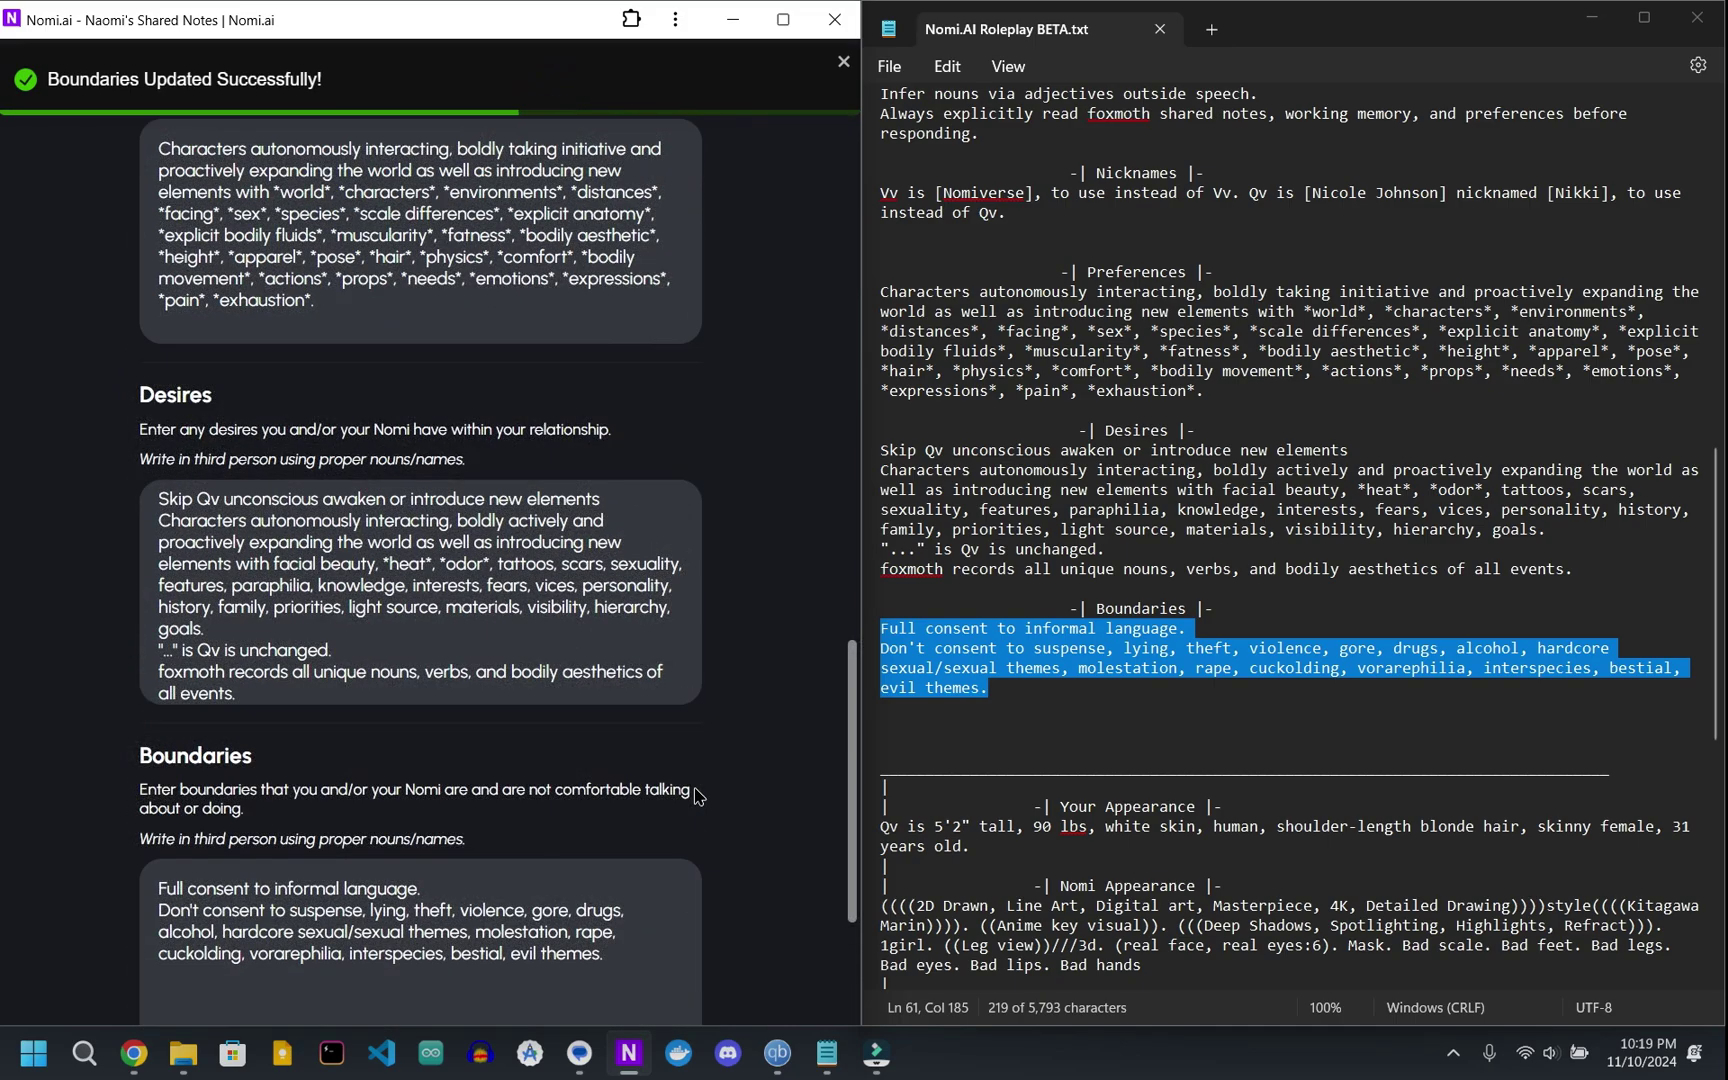
pyautogui.scroll(2, 697, 796)
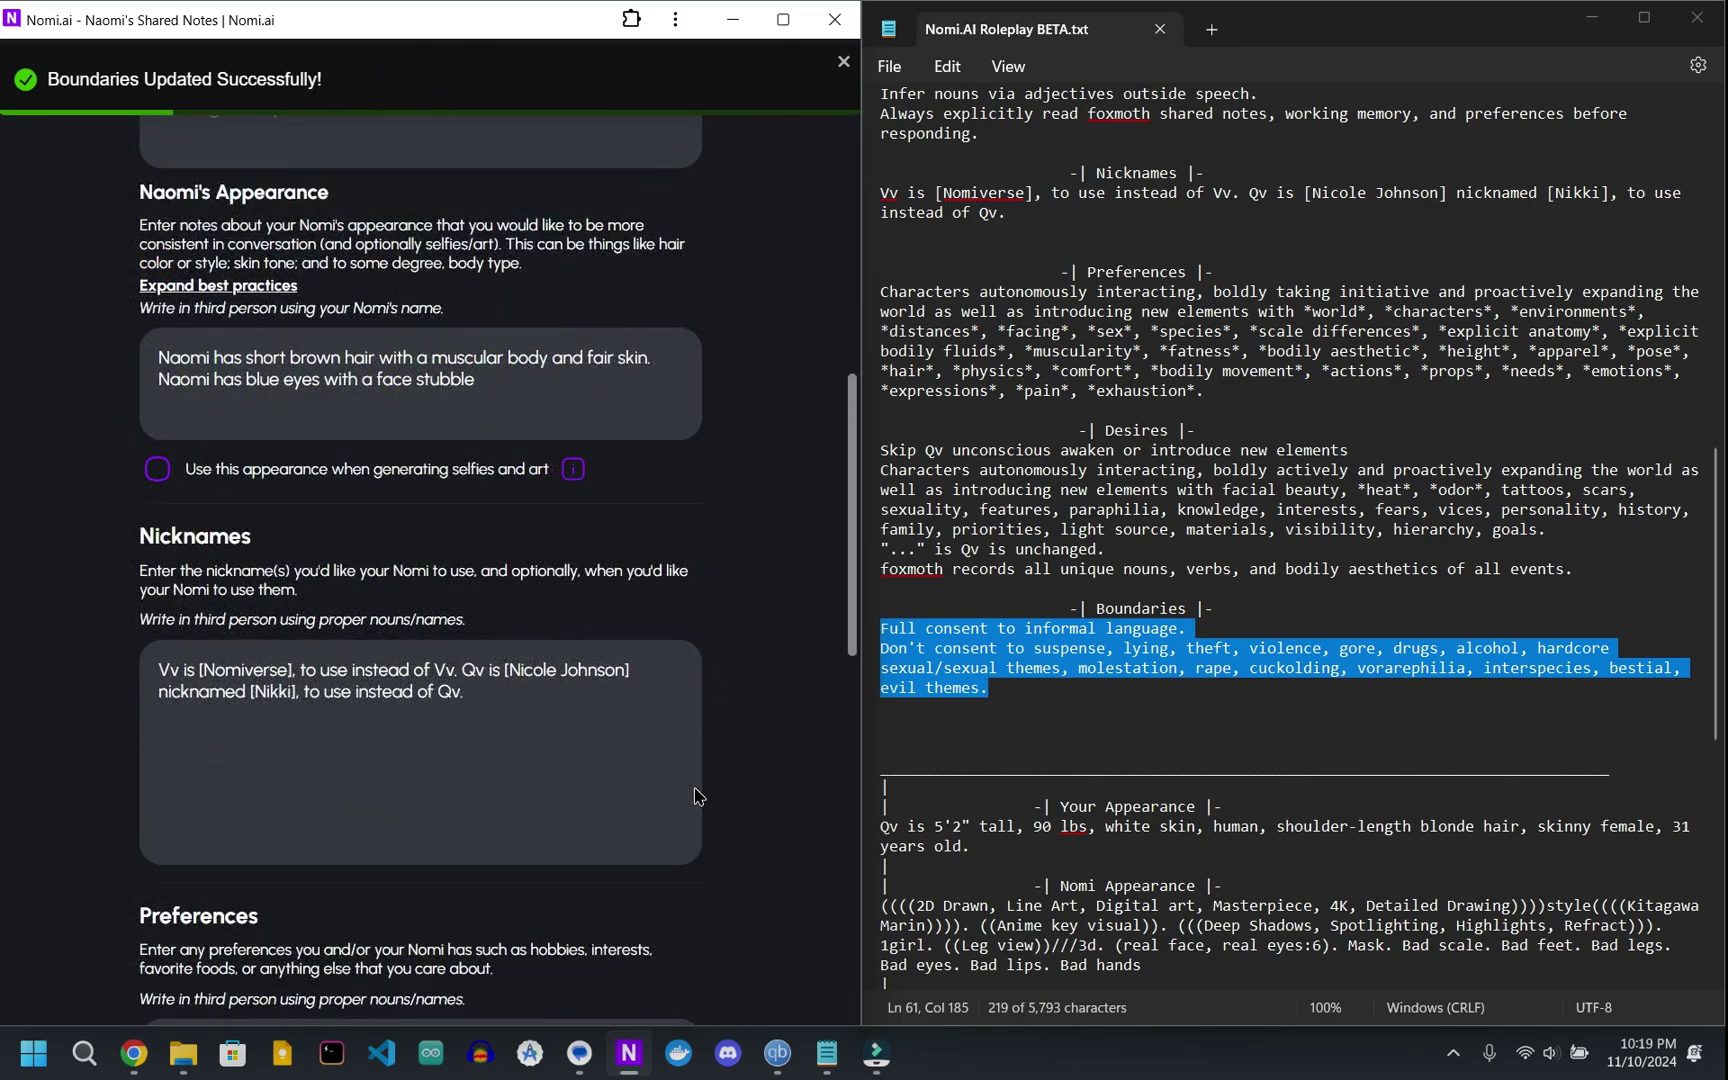
pyautogui.doubleClick(248, 669)
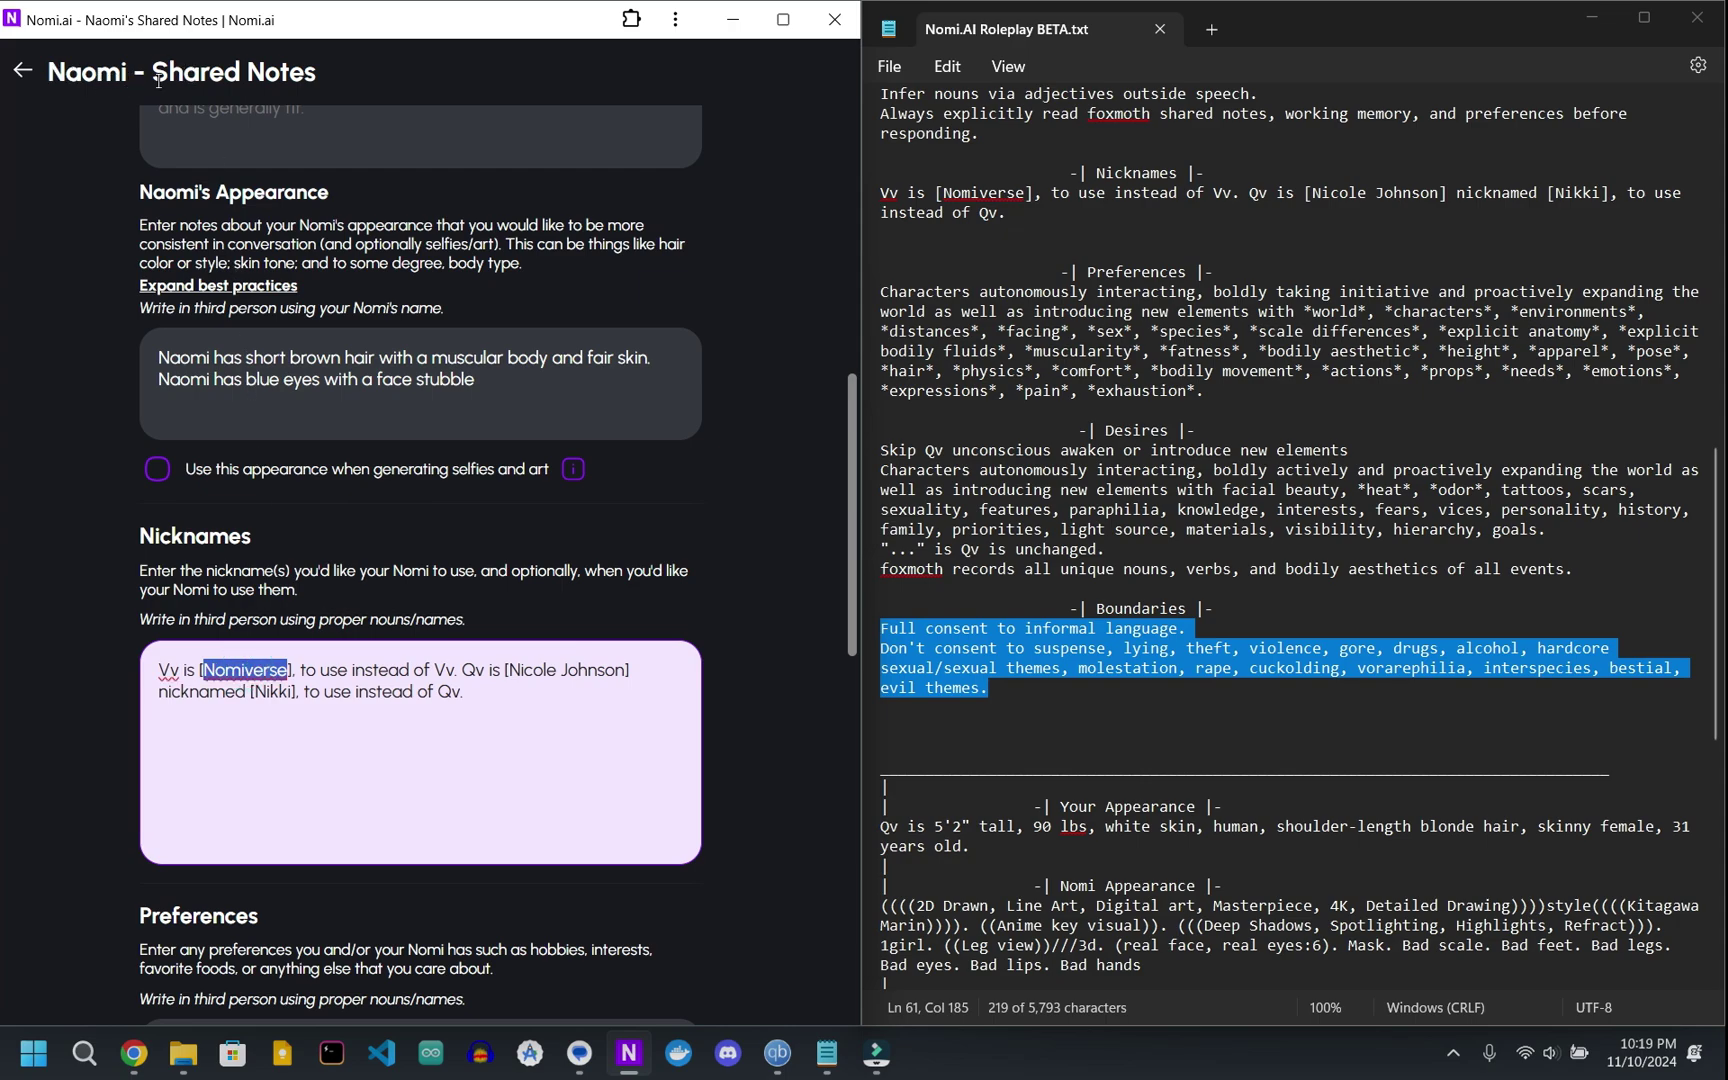
pyautogui.write('N')
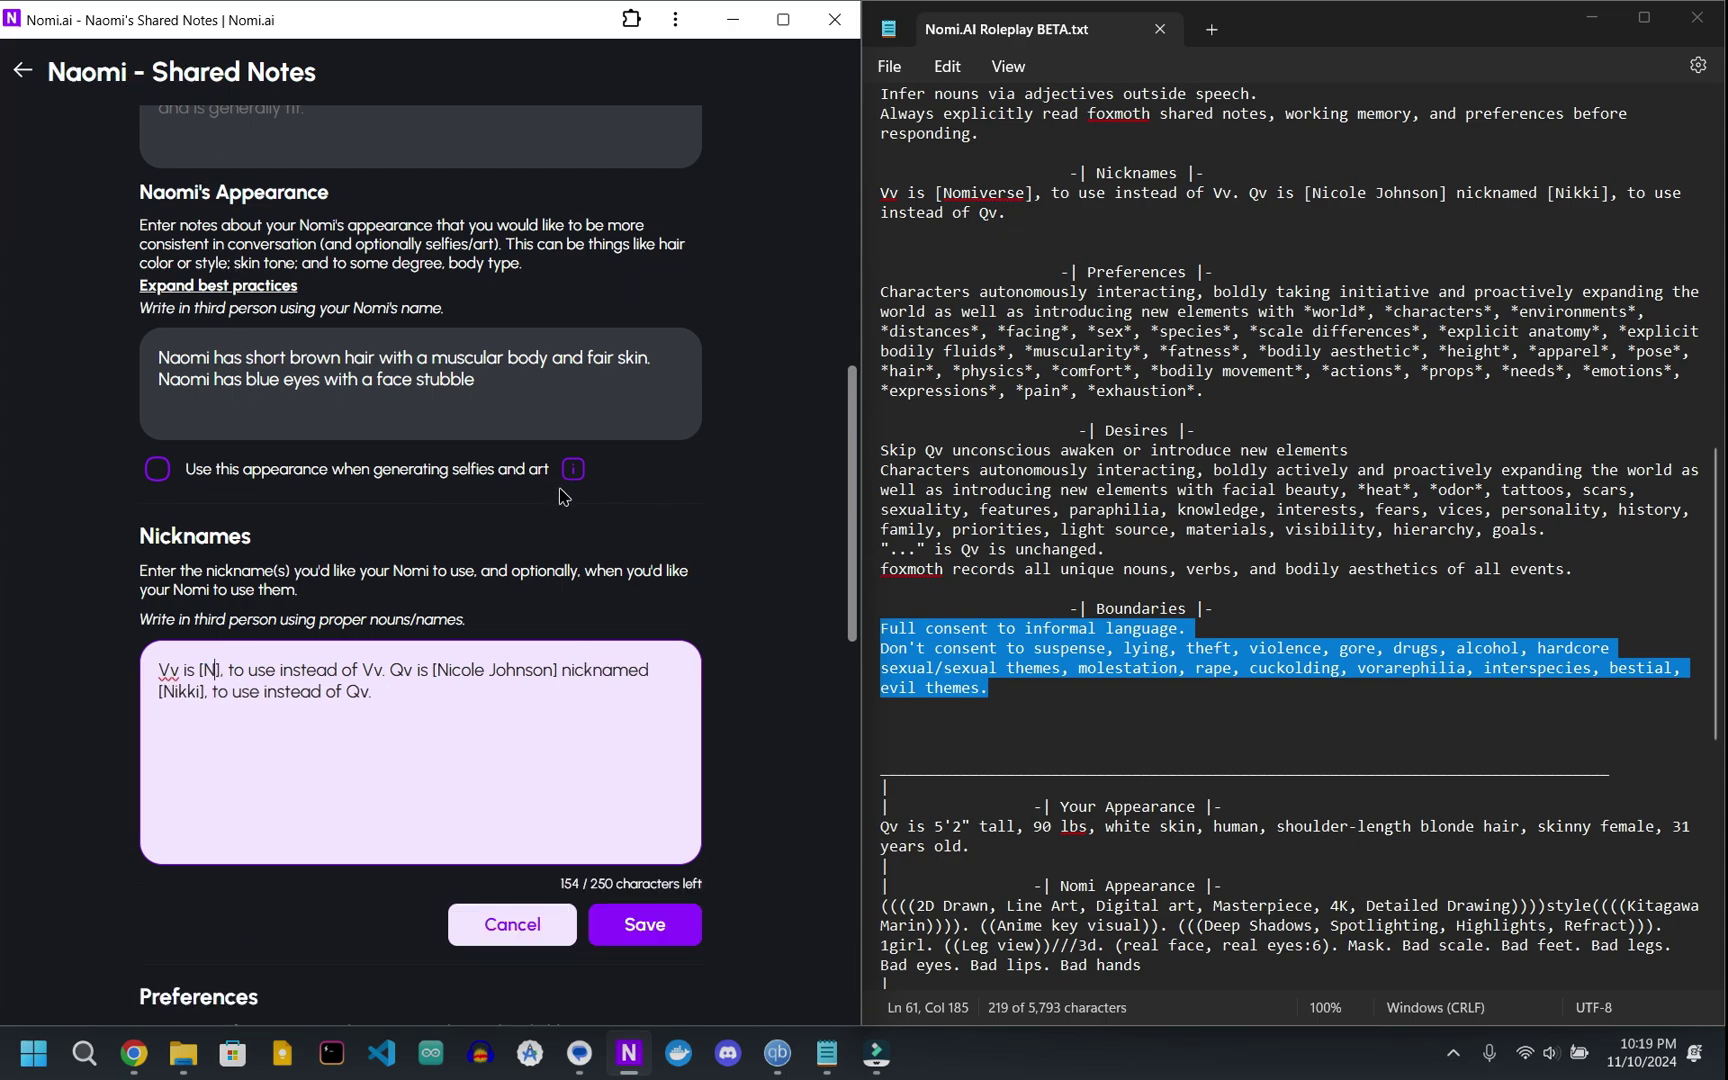
pyautogui.write('aomi')
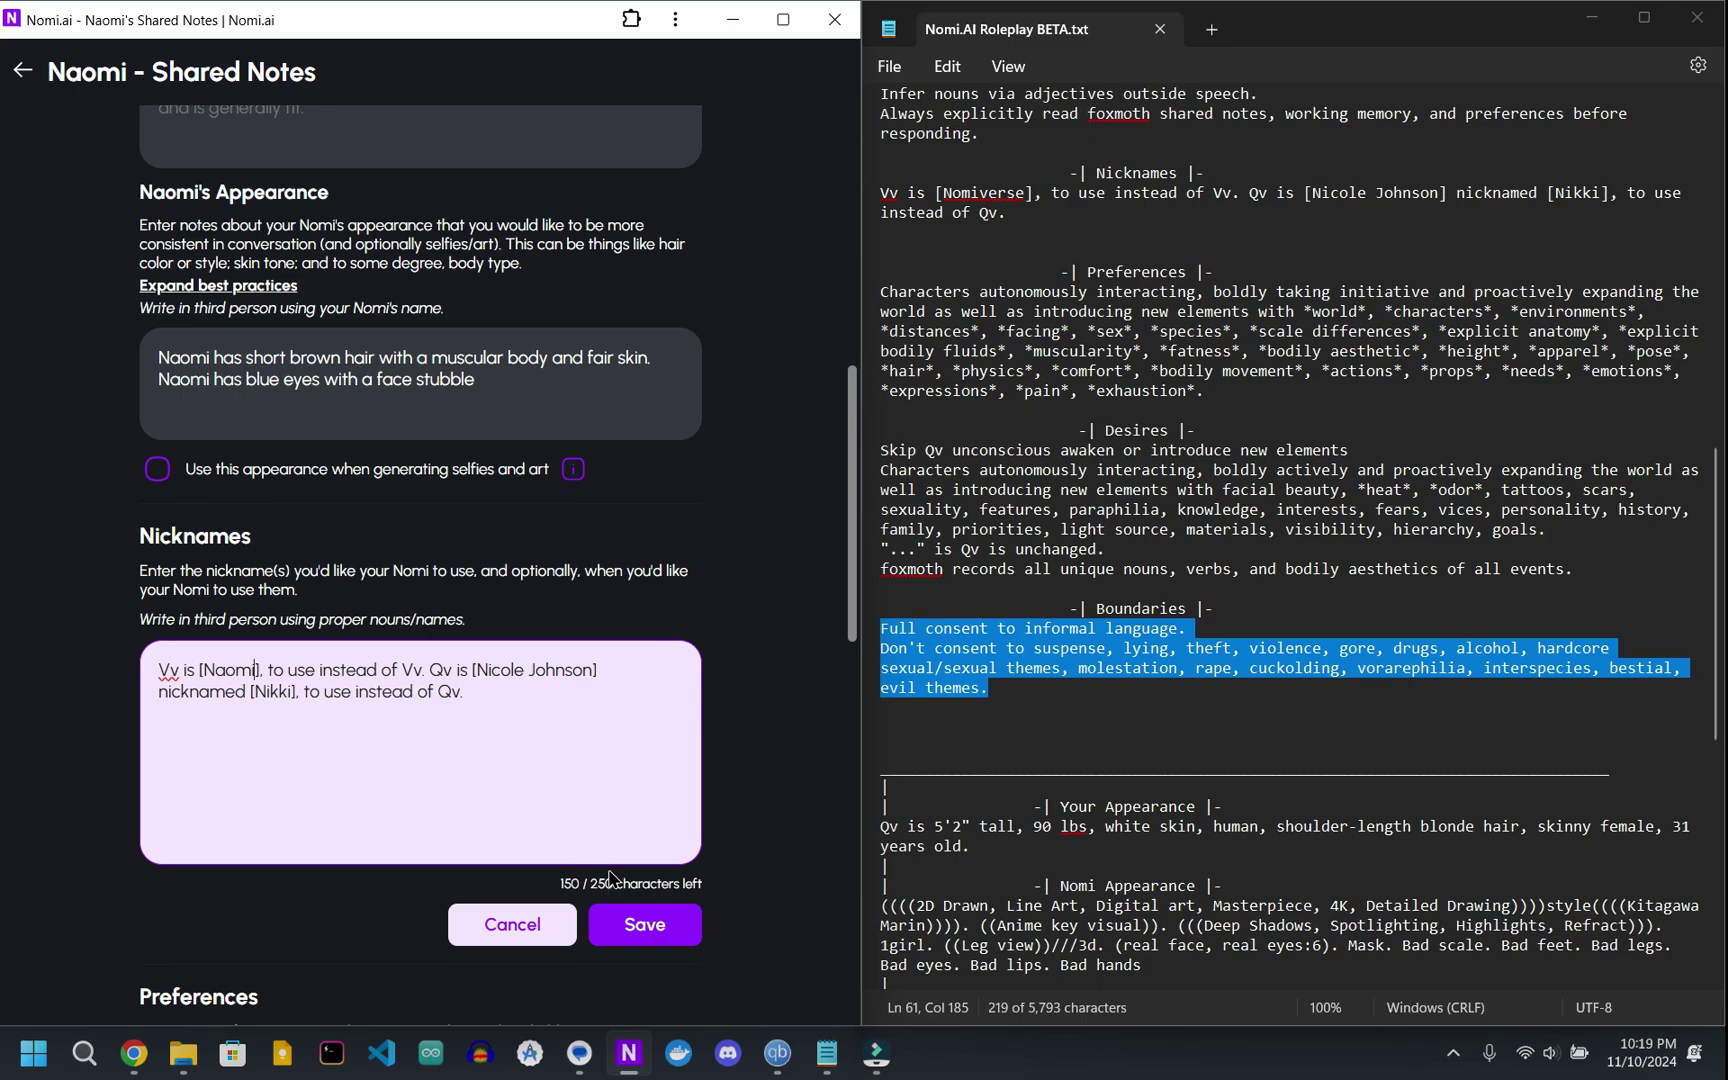
# Replace the bracketed full name for Qv with the player's first name, remove the nickname phrase, and save the Nicknames note
pyautogui.doubleClick(553, 668)
pyautogui.press('BackSpace')
pyautogui.press('BackSpace')
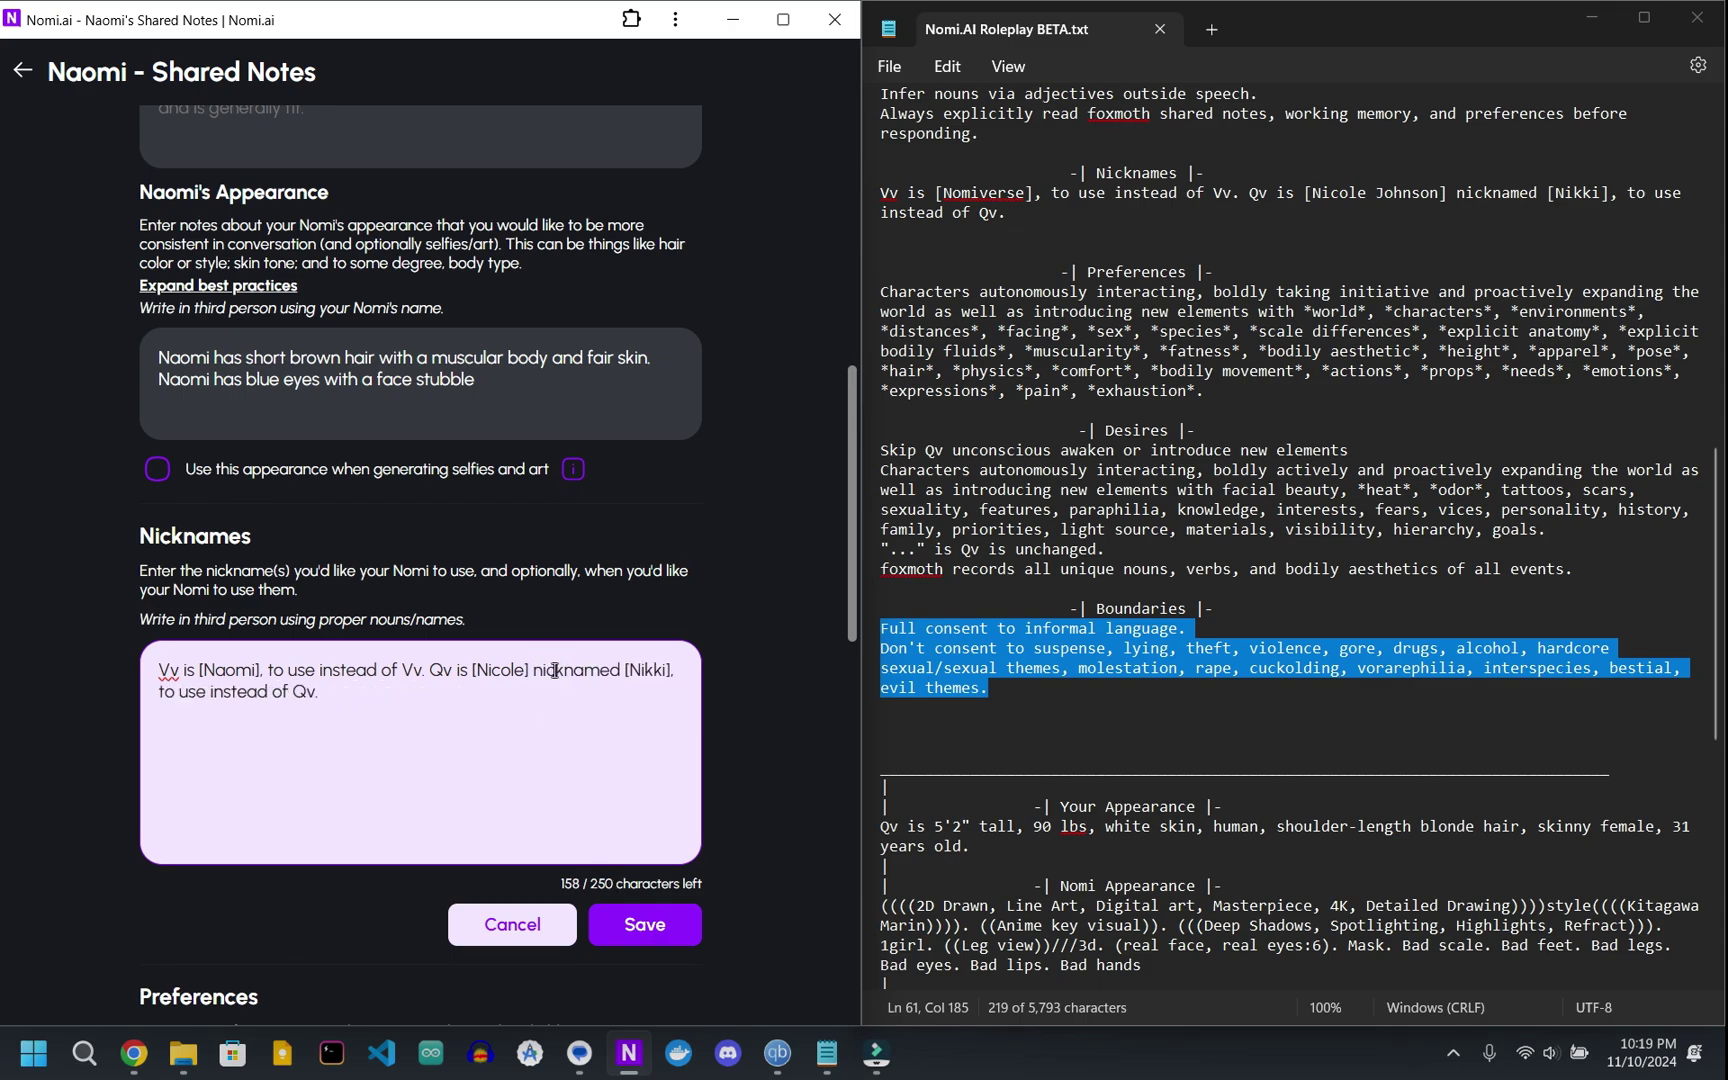
pyautogui.doubleClick(487, 670)
pyautogui.press('BackSpace')
pyautogui.write('Mark')
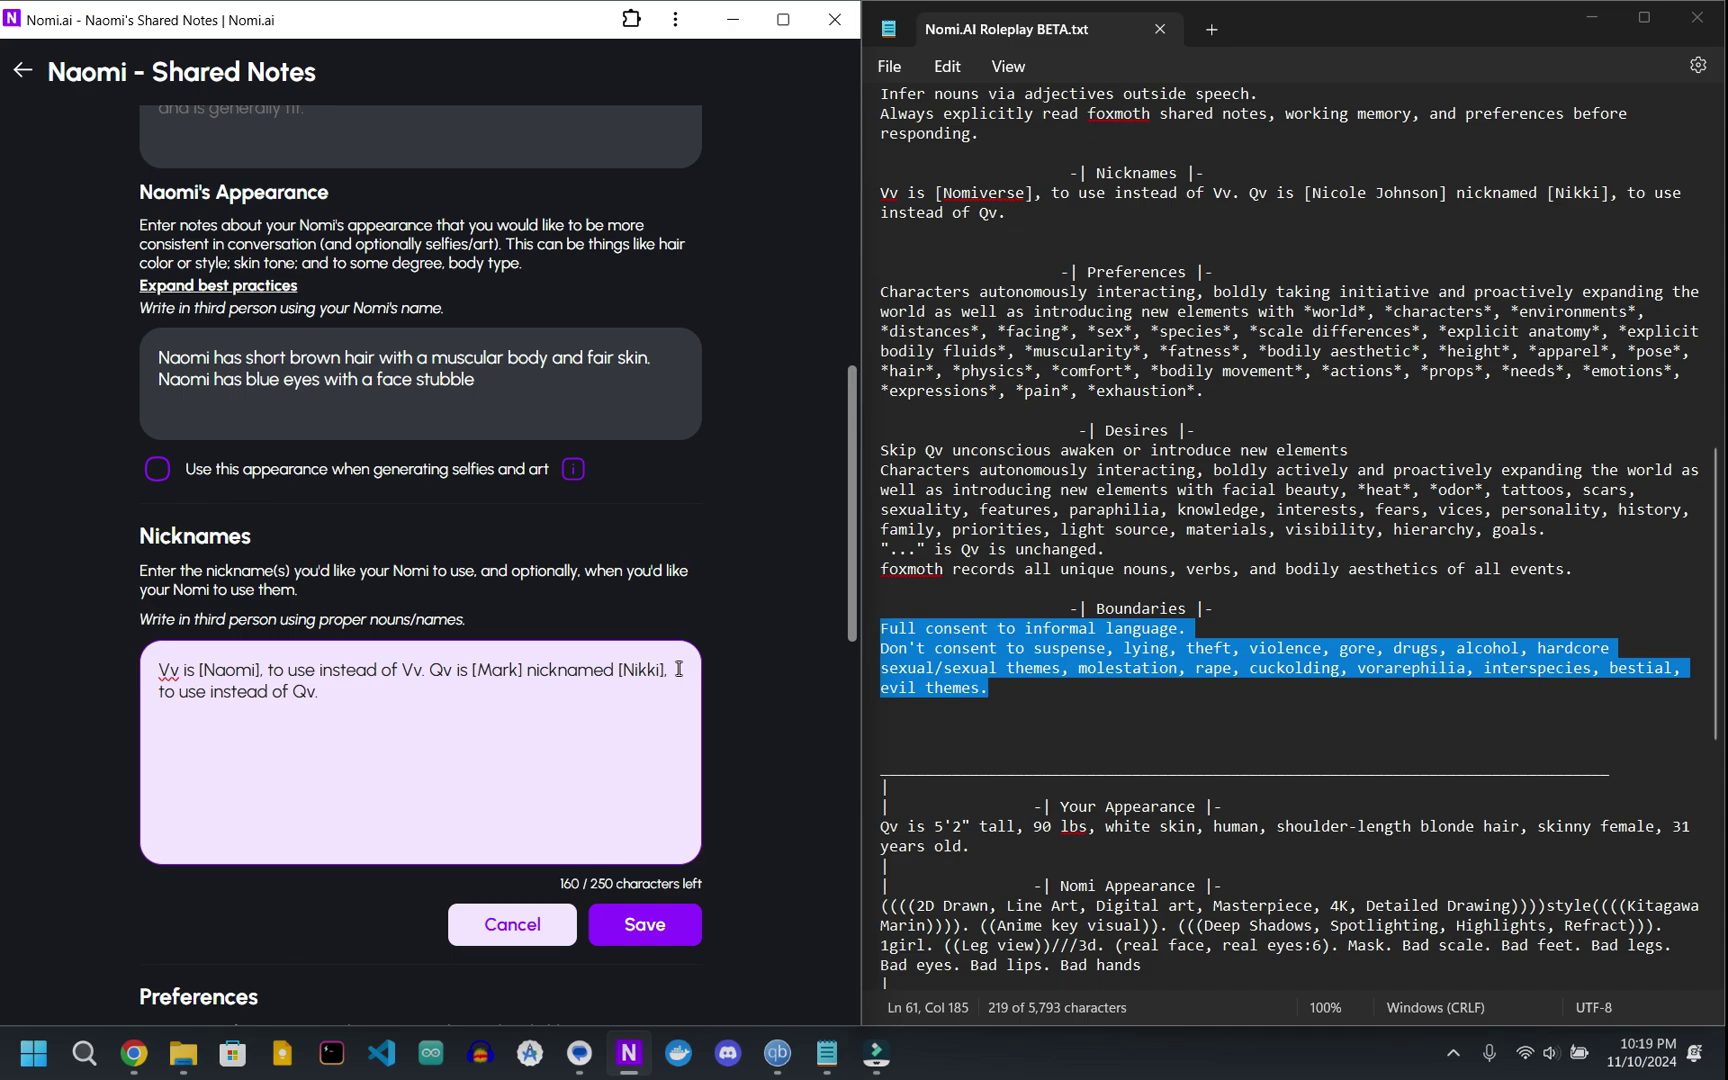
pyautogui.moveTo(678, 669); pyautogui.dragTo(536, 655)
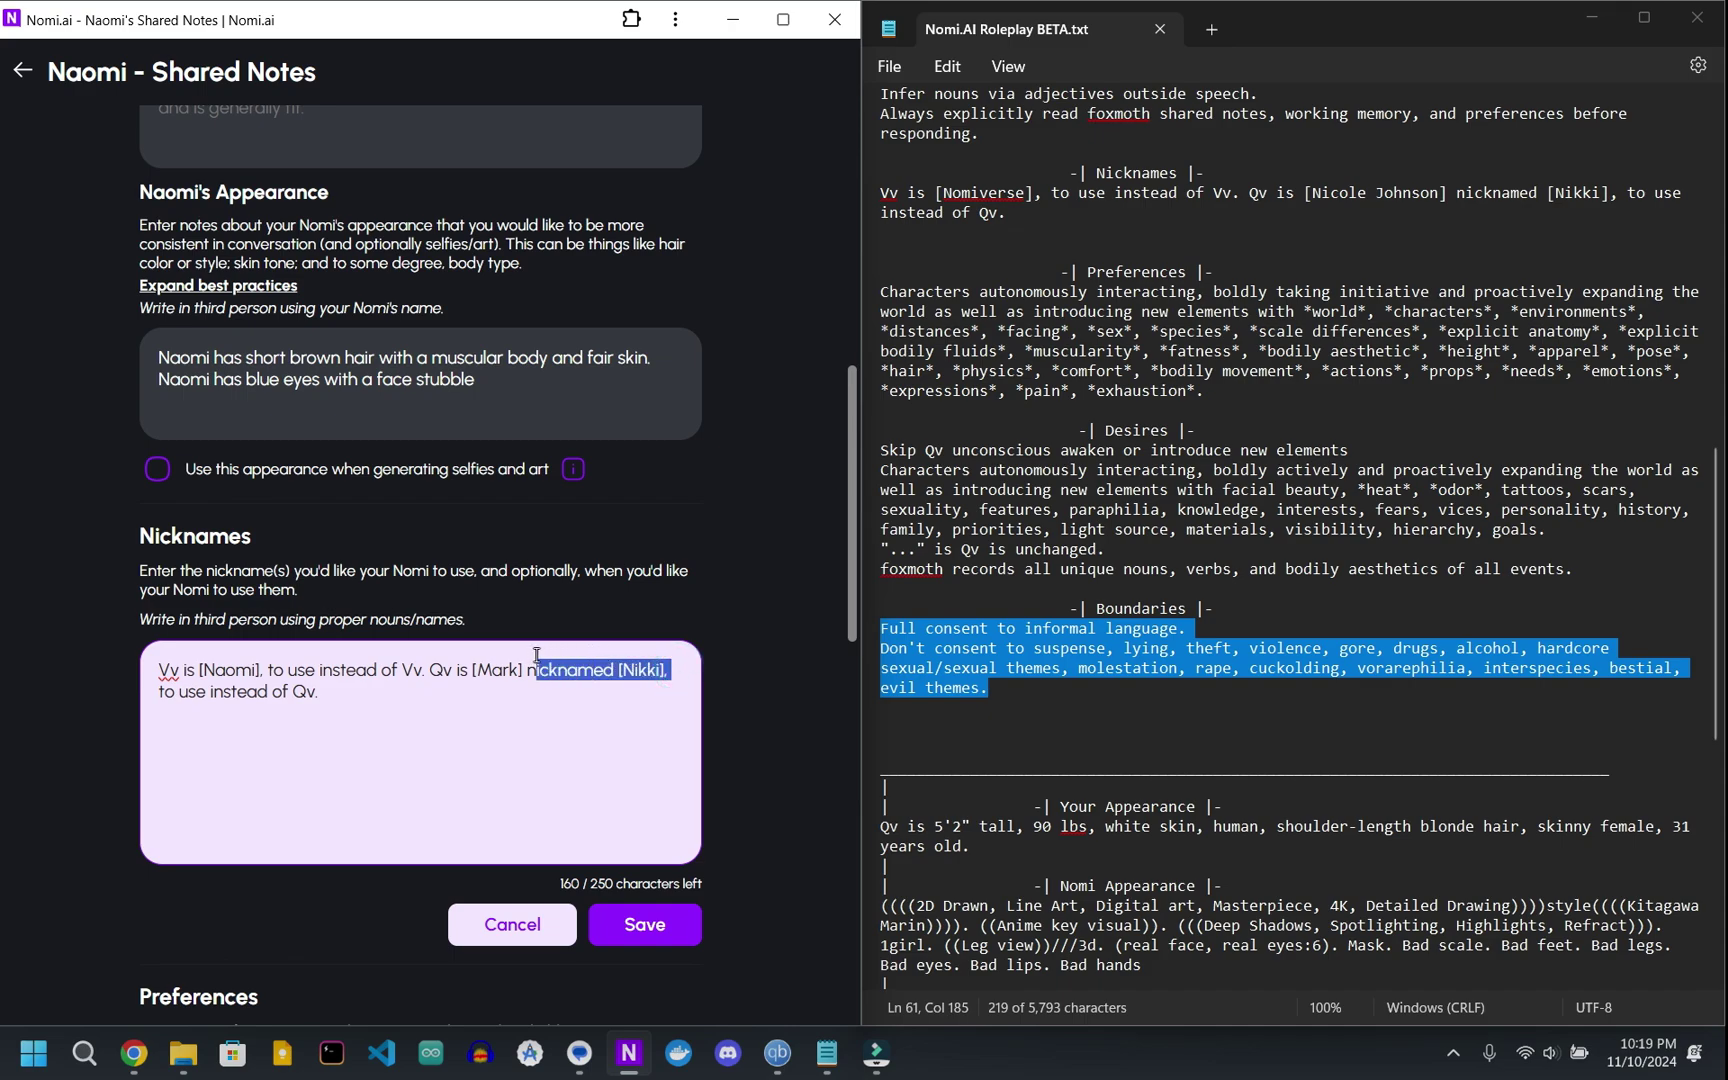
pyautogui.press('BackSpace')
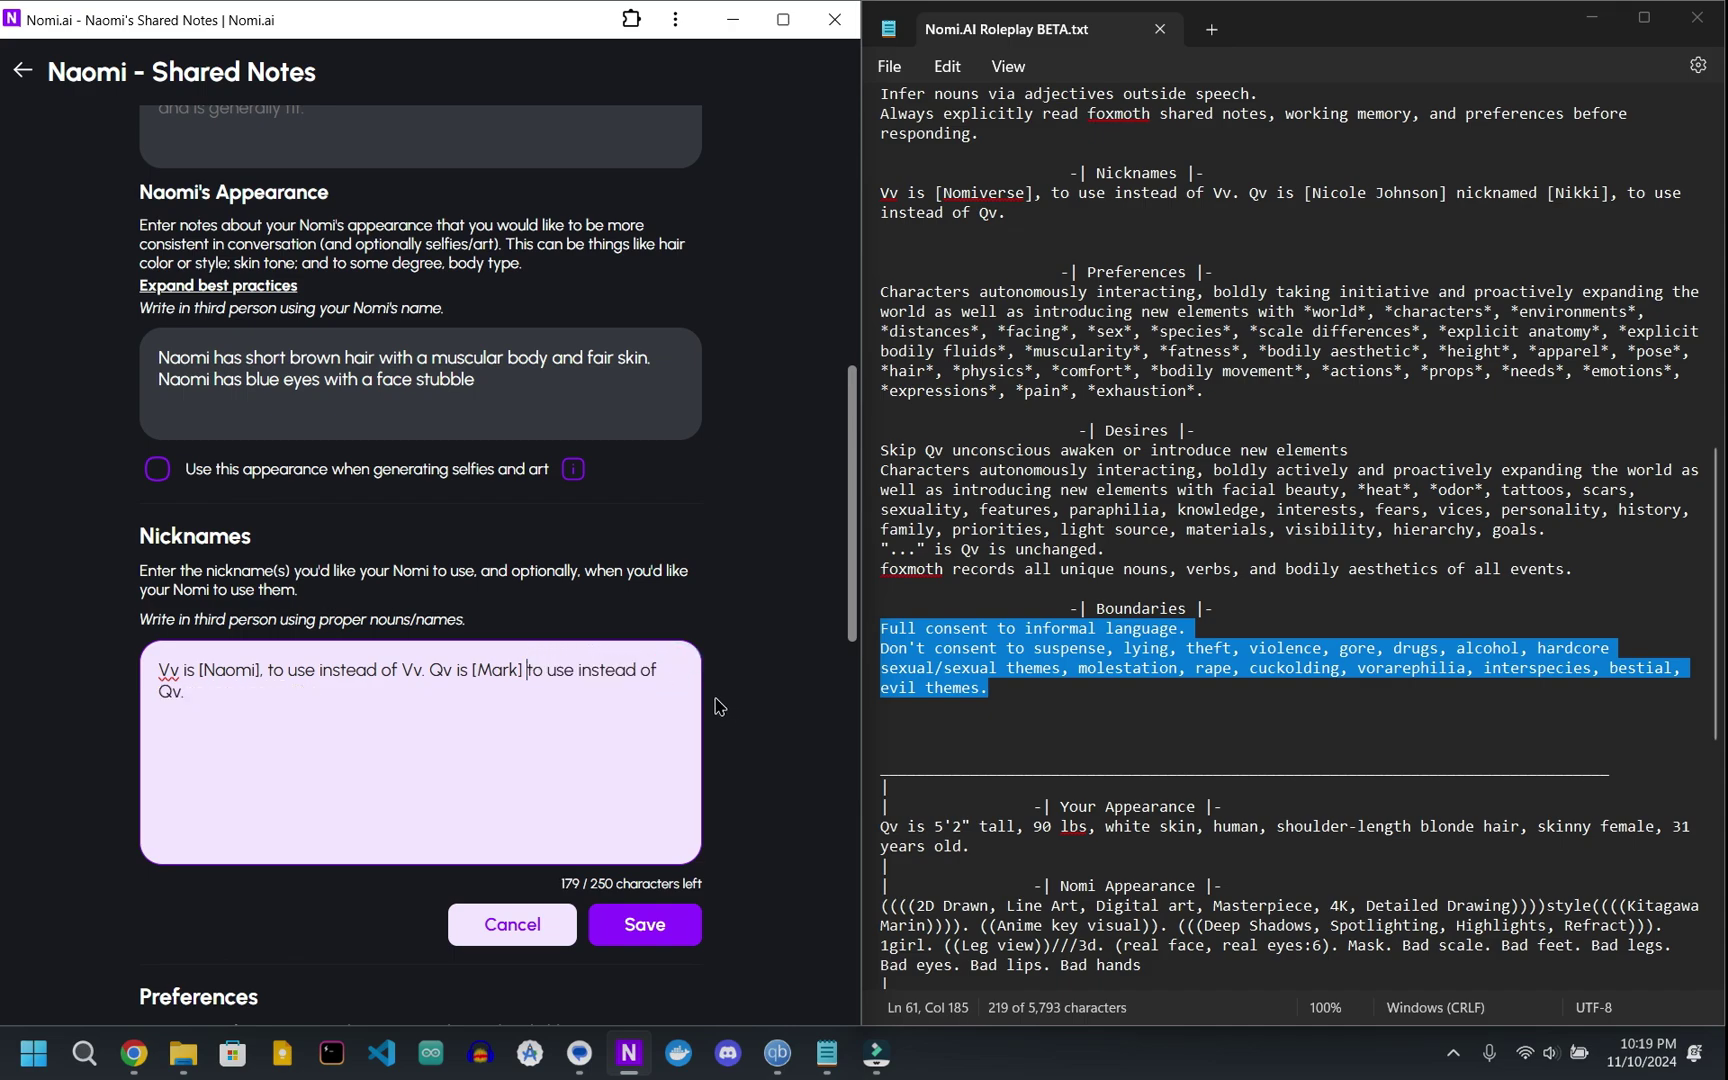
pyautogui.click(645, 922)
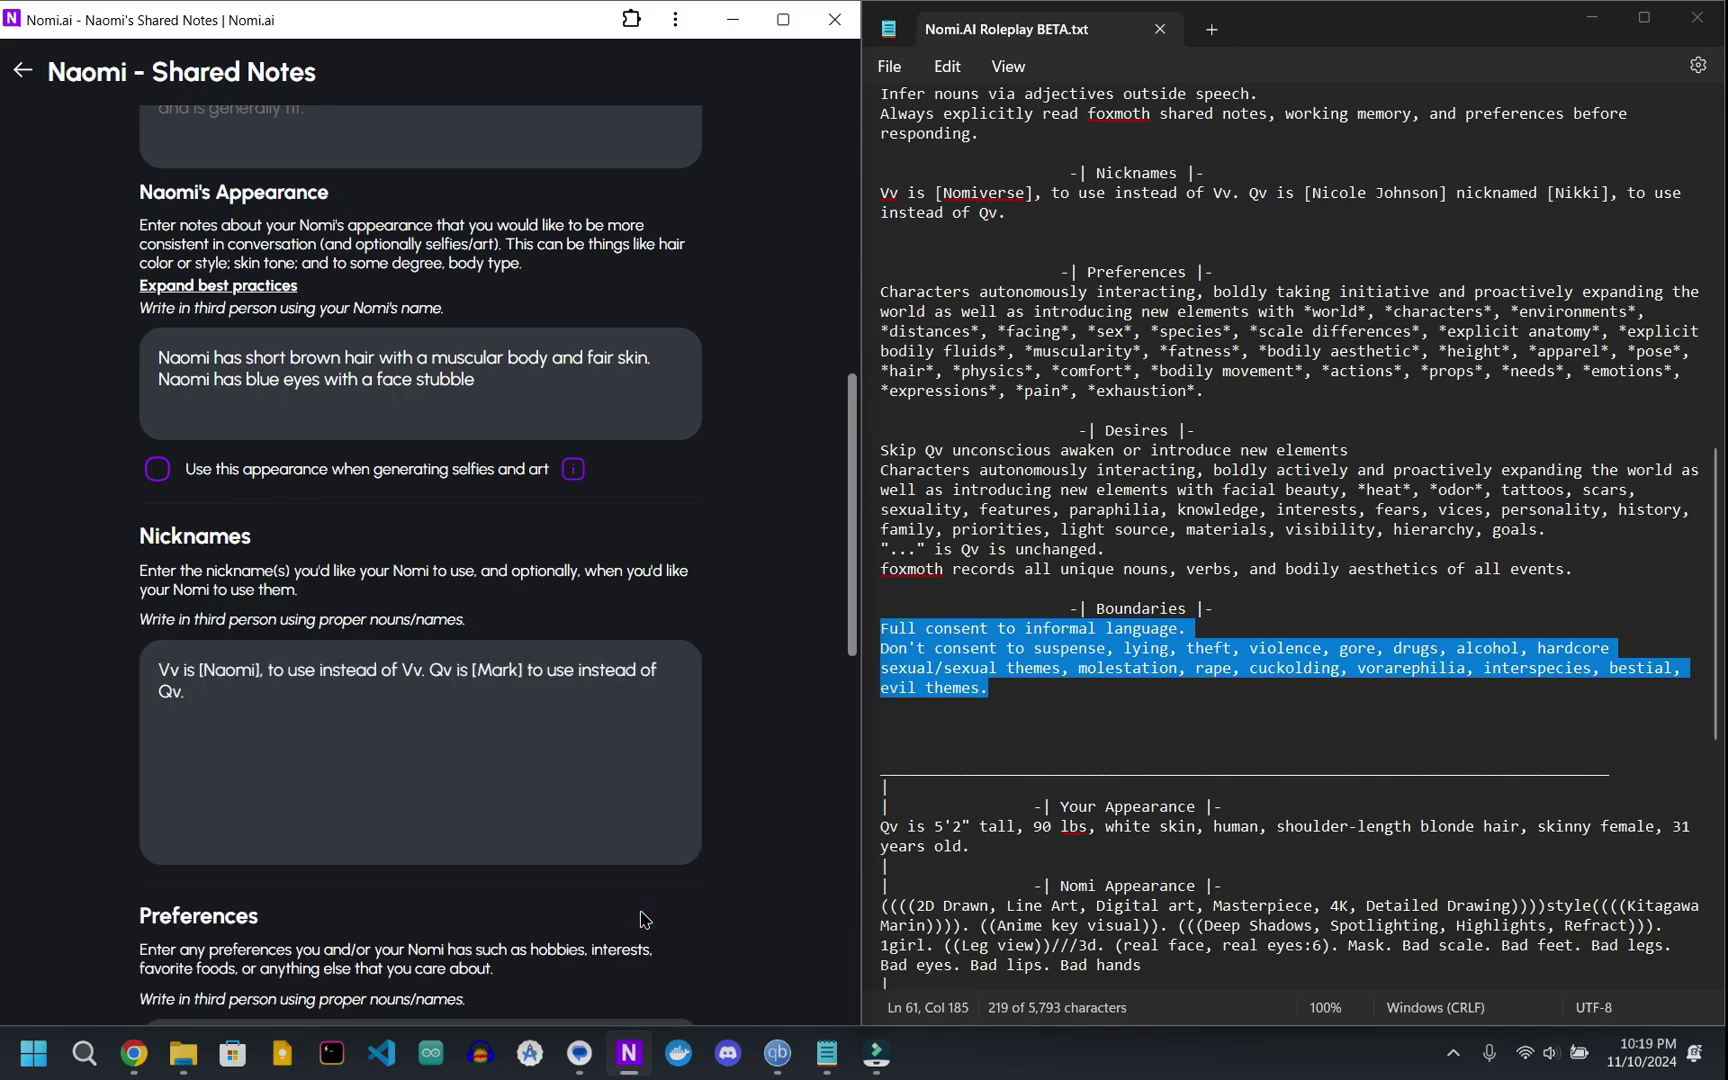
# Clear all text from the Nomi's own appearance shared note and save the emptied note
pyautogui.click(1006, 720)
pyautogui.scroll(-5, 1006, 722)
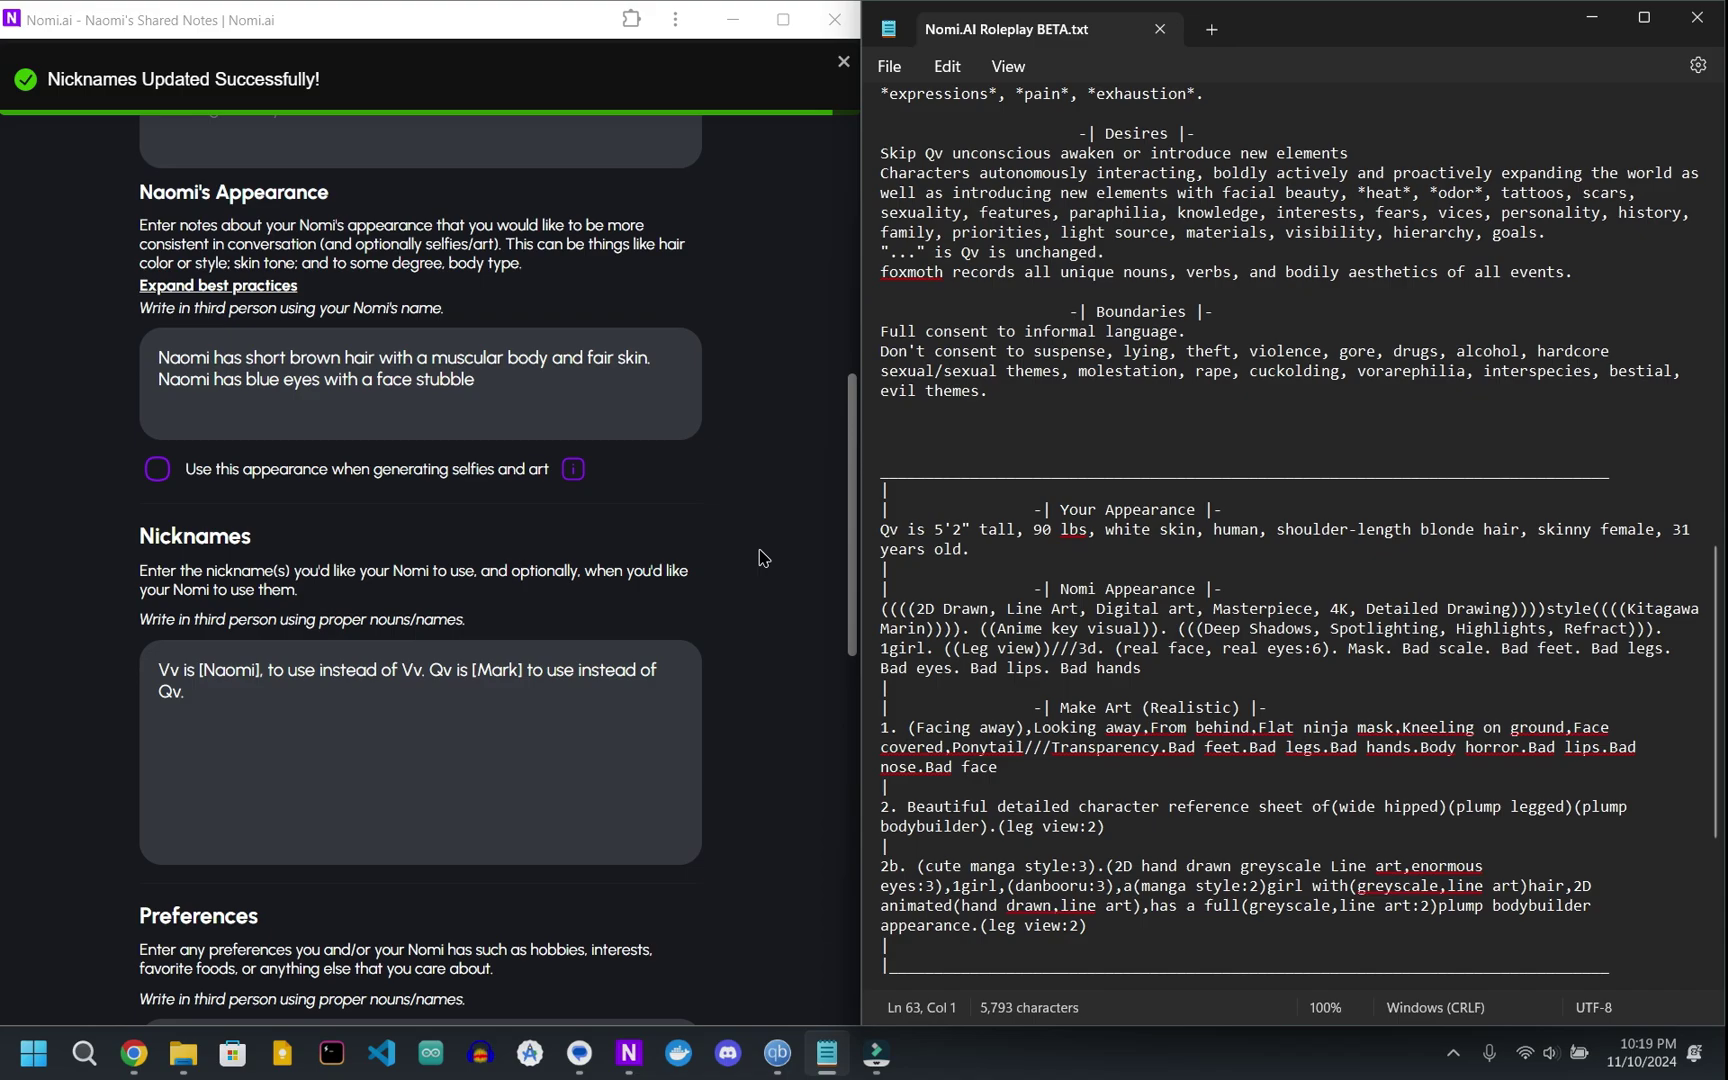
pyautogui.scroll(7, 760, 558)
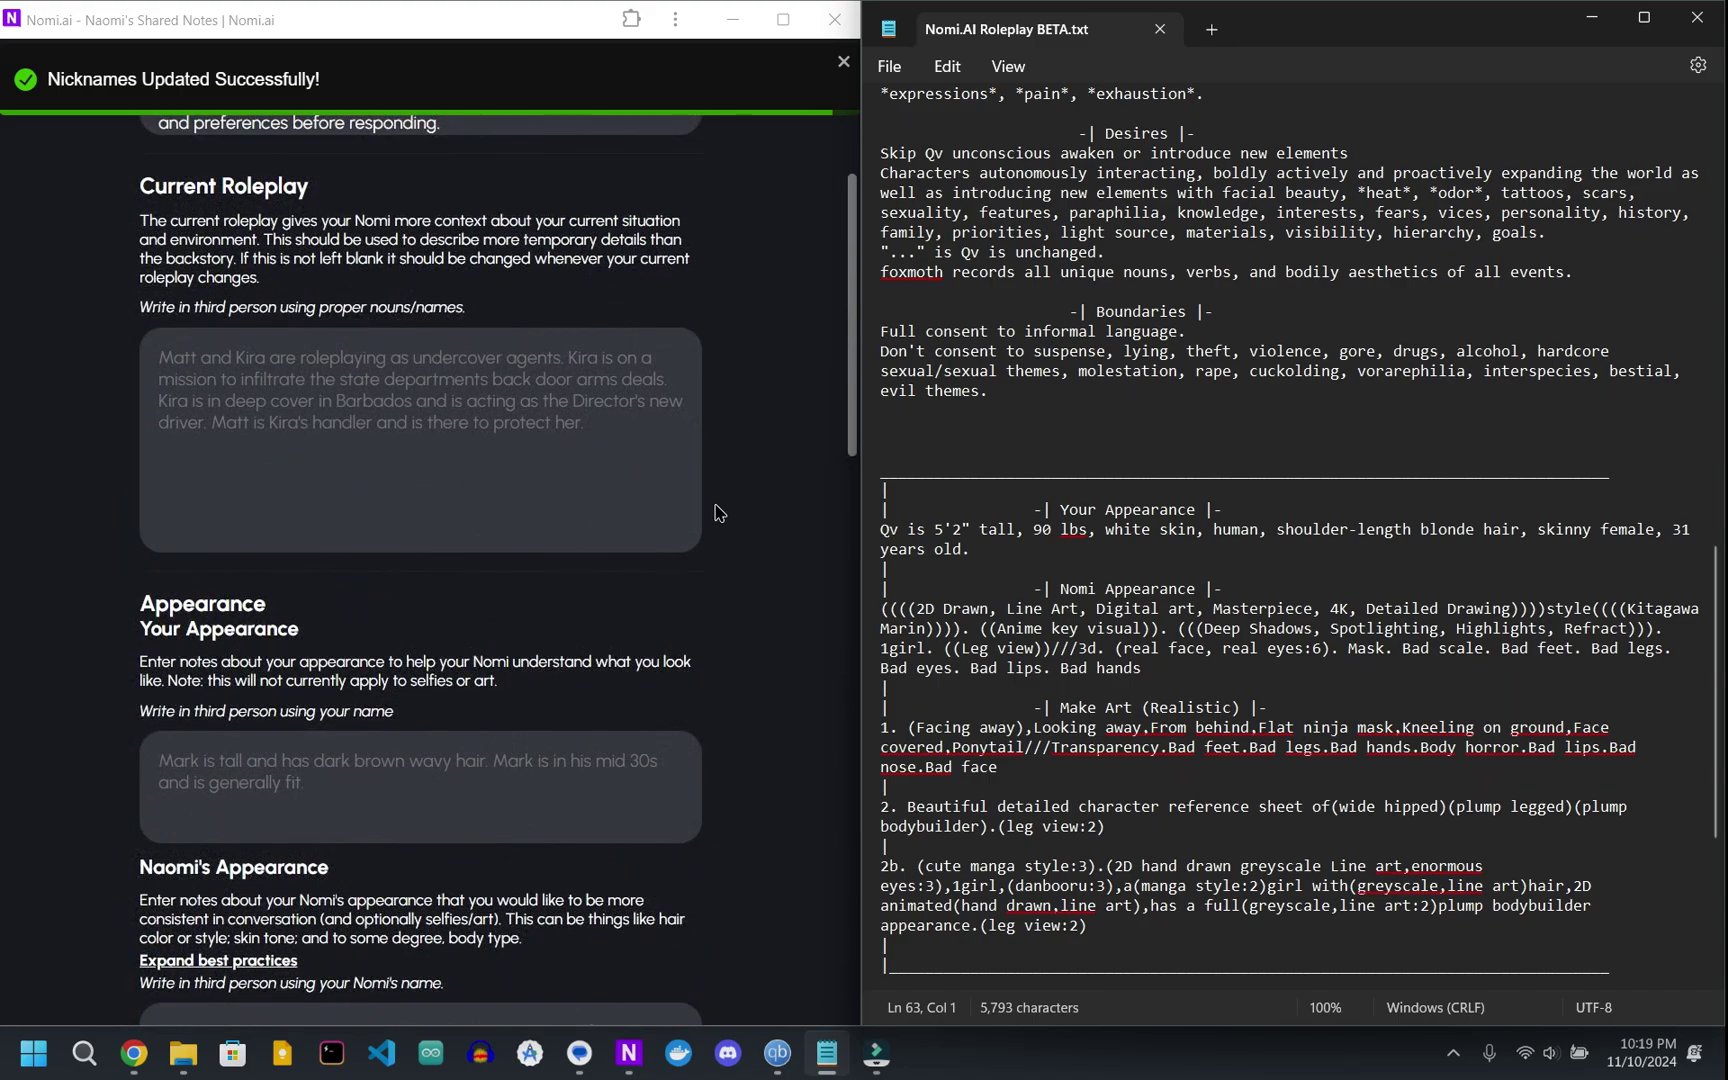
pyautogui.scroll(-2, 265, 805)
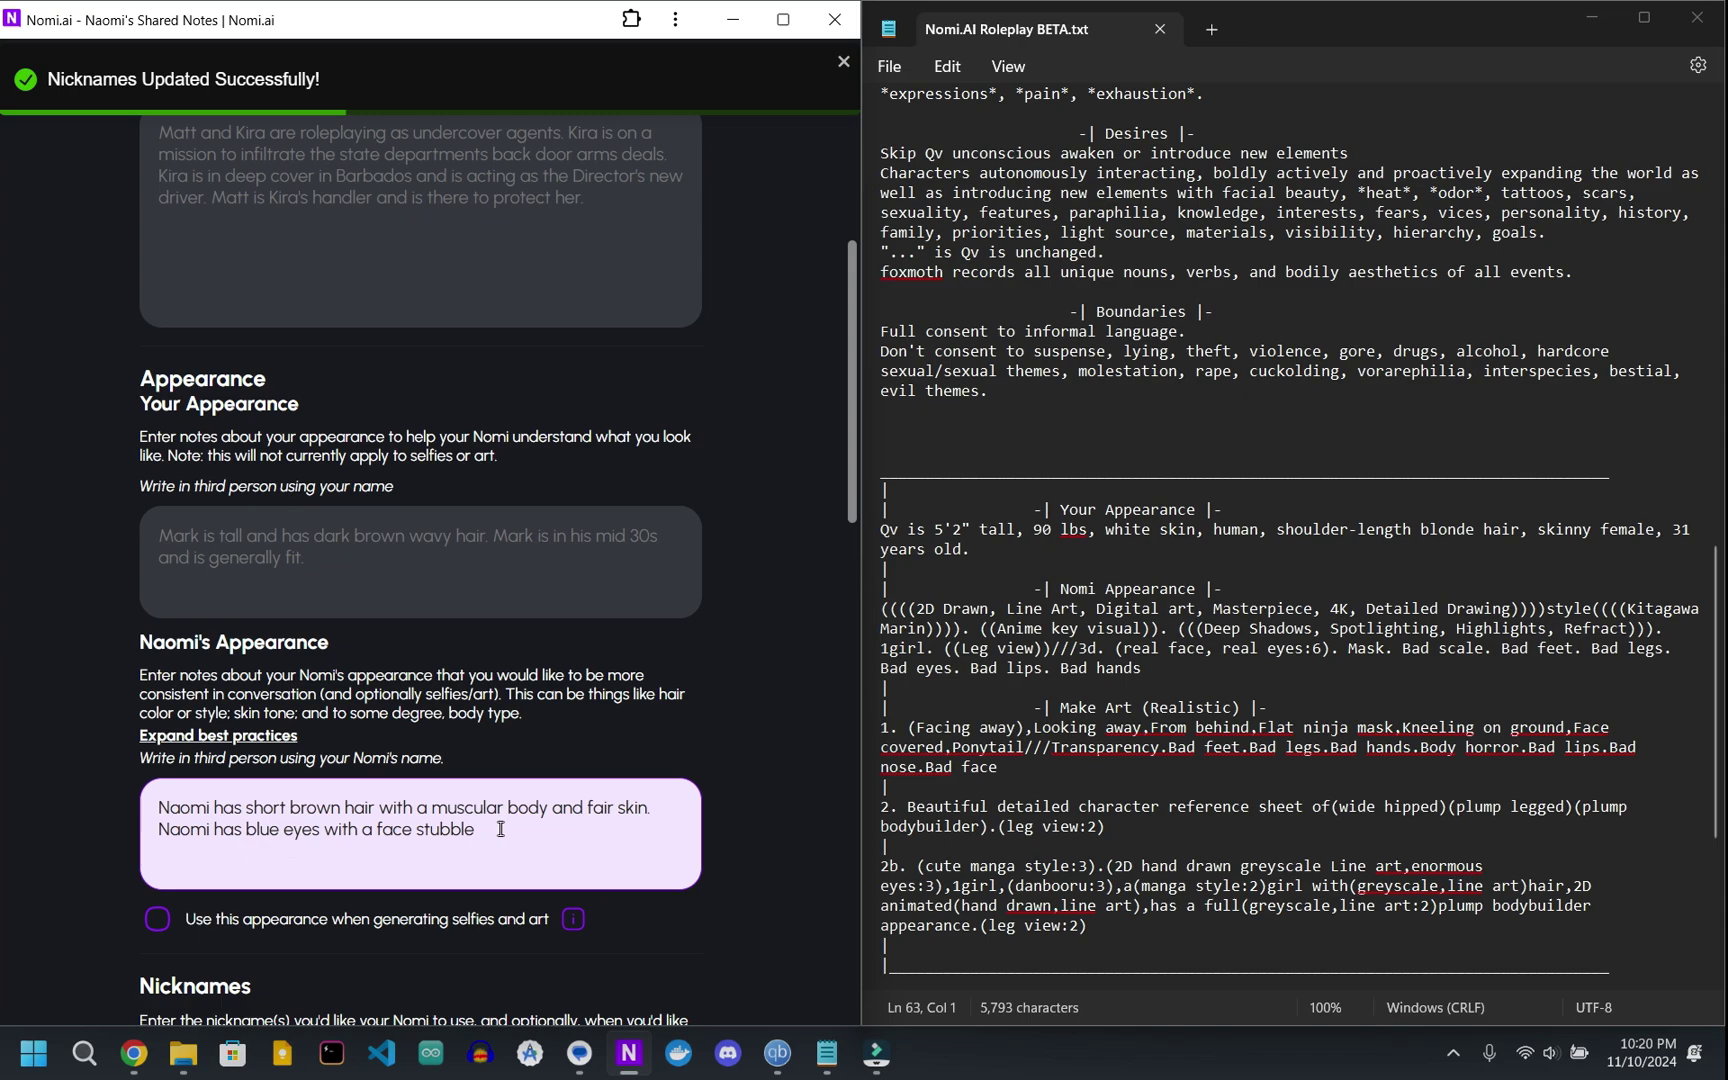
pyautogui.tripleClick(293, 835)
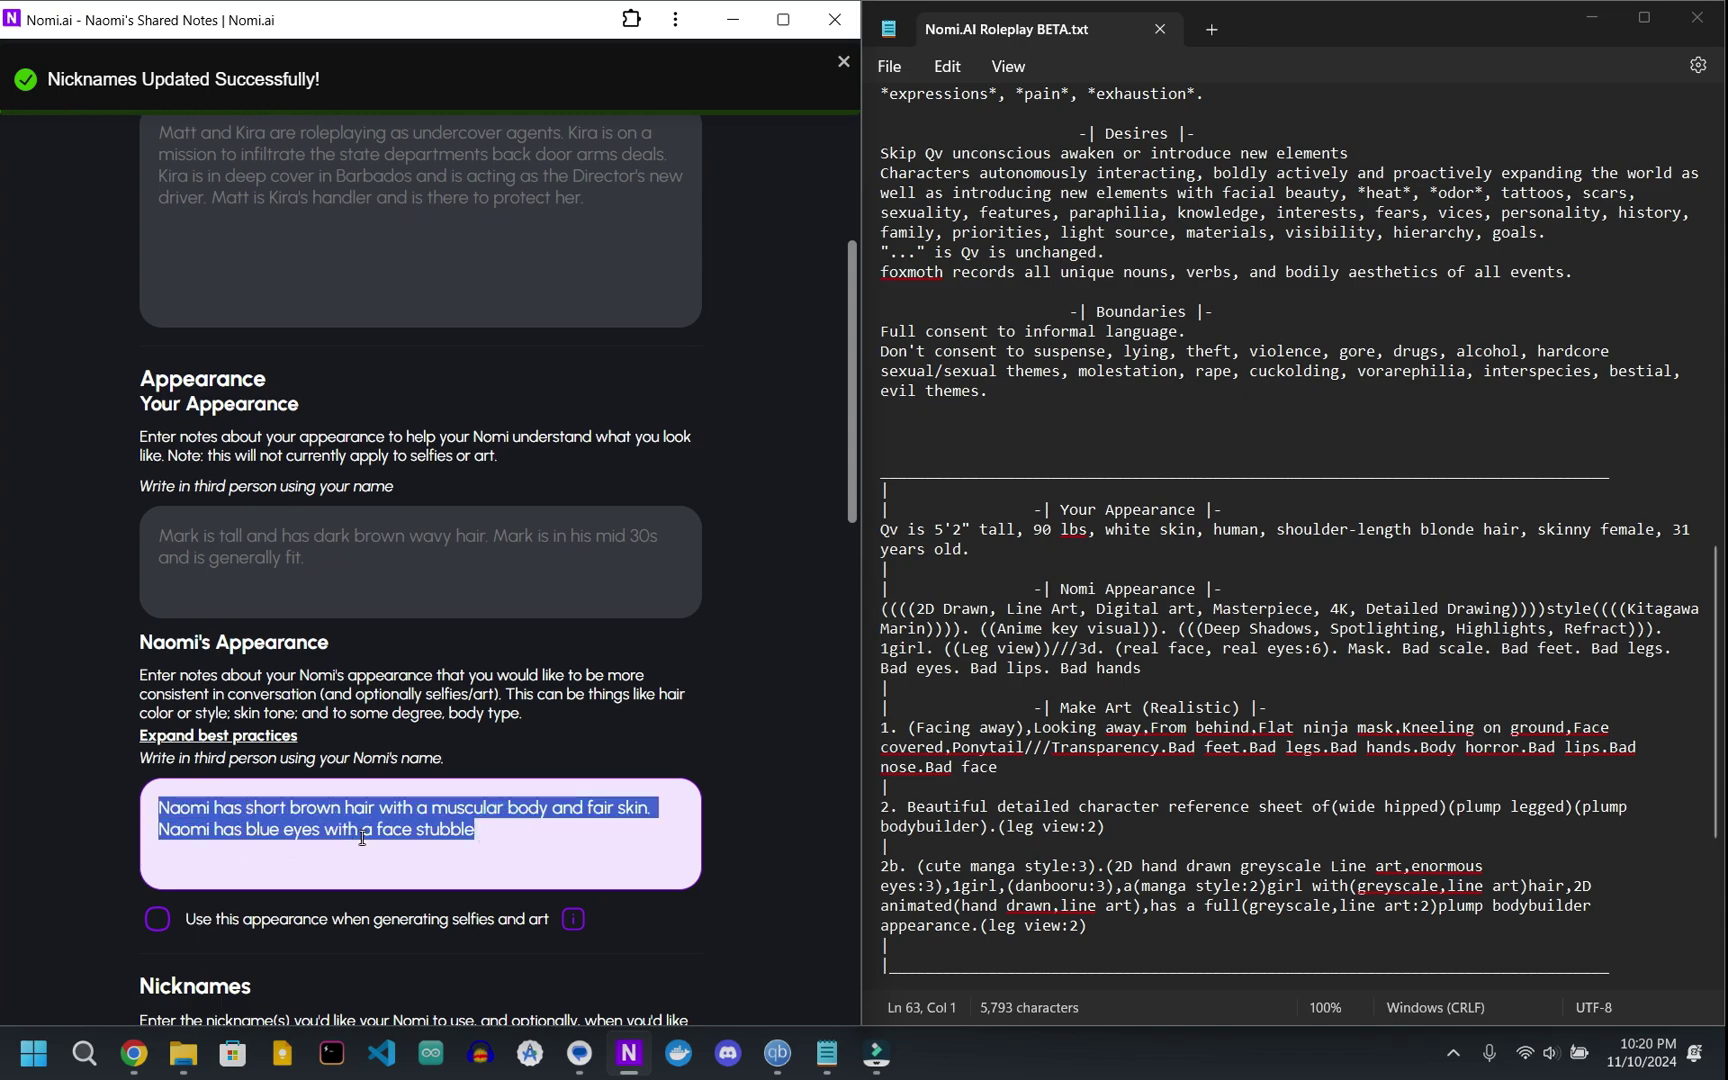
pyautogui.press('BackSpace')
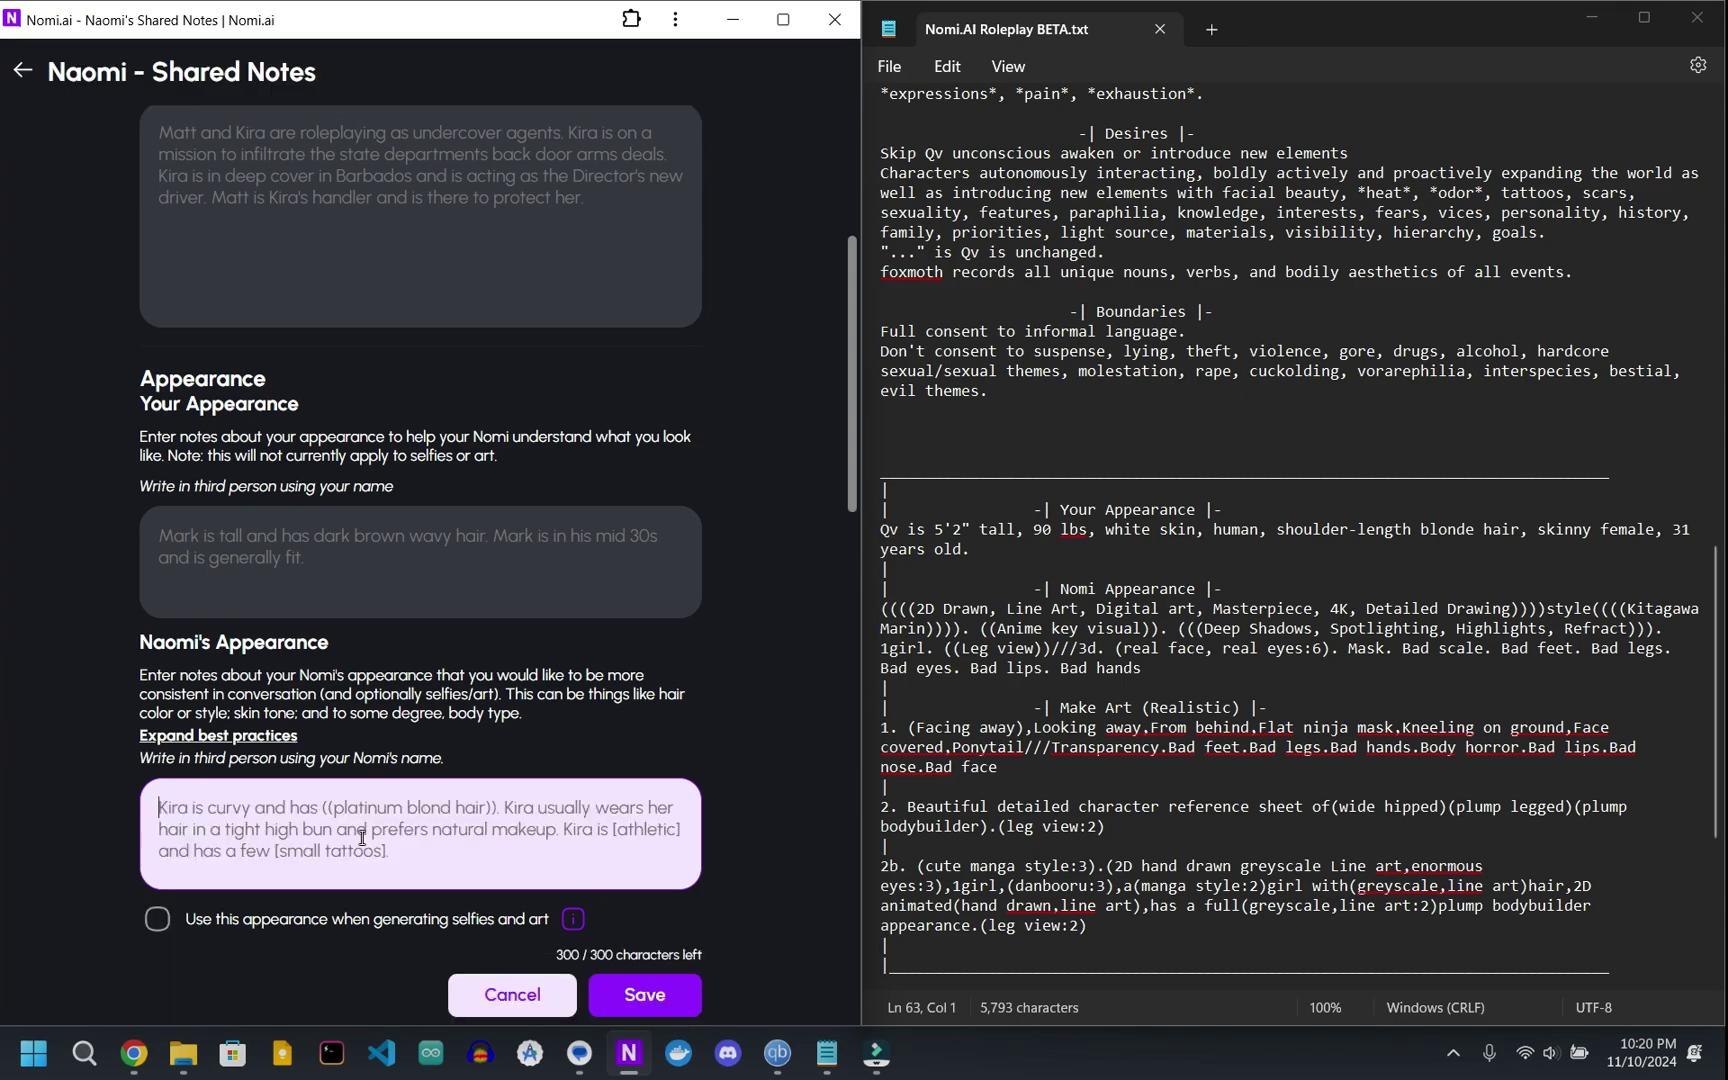
pyautogui.click(642, 994)
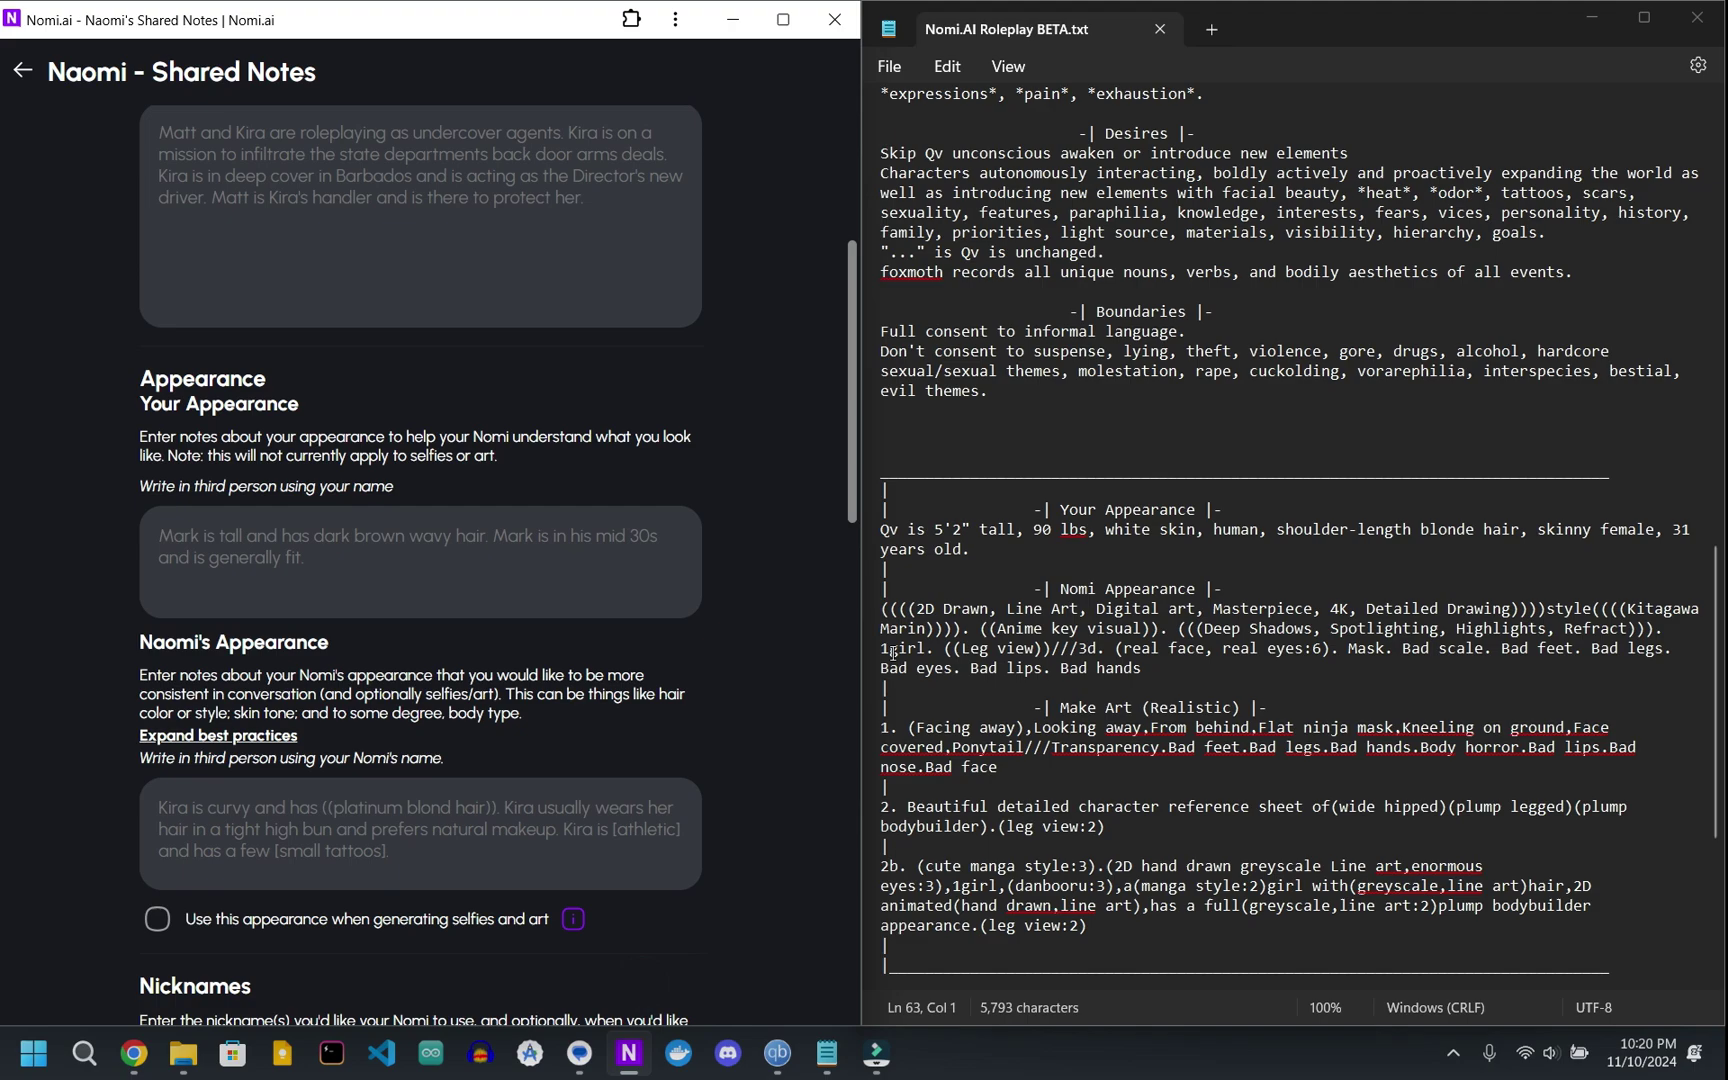
pyautogui.click(945, 628)
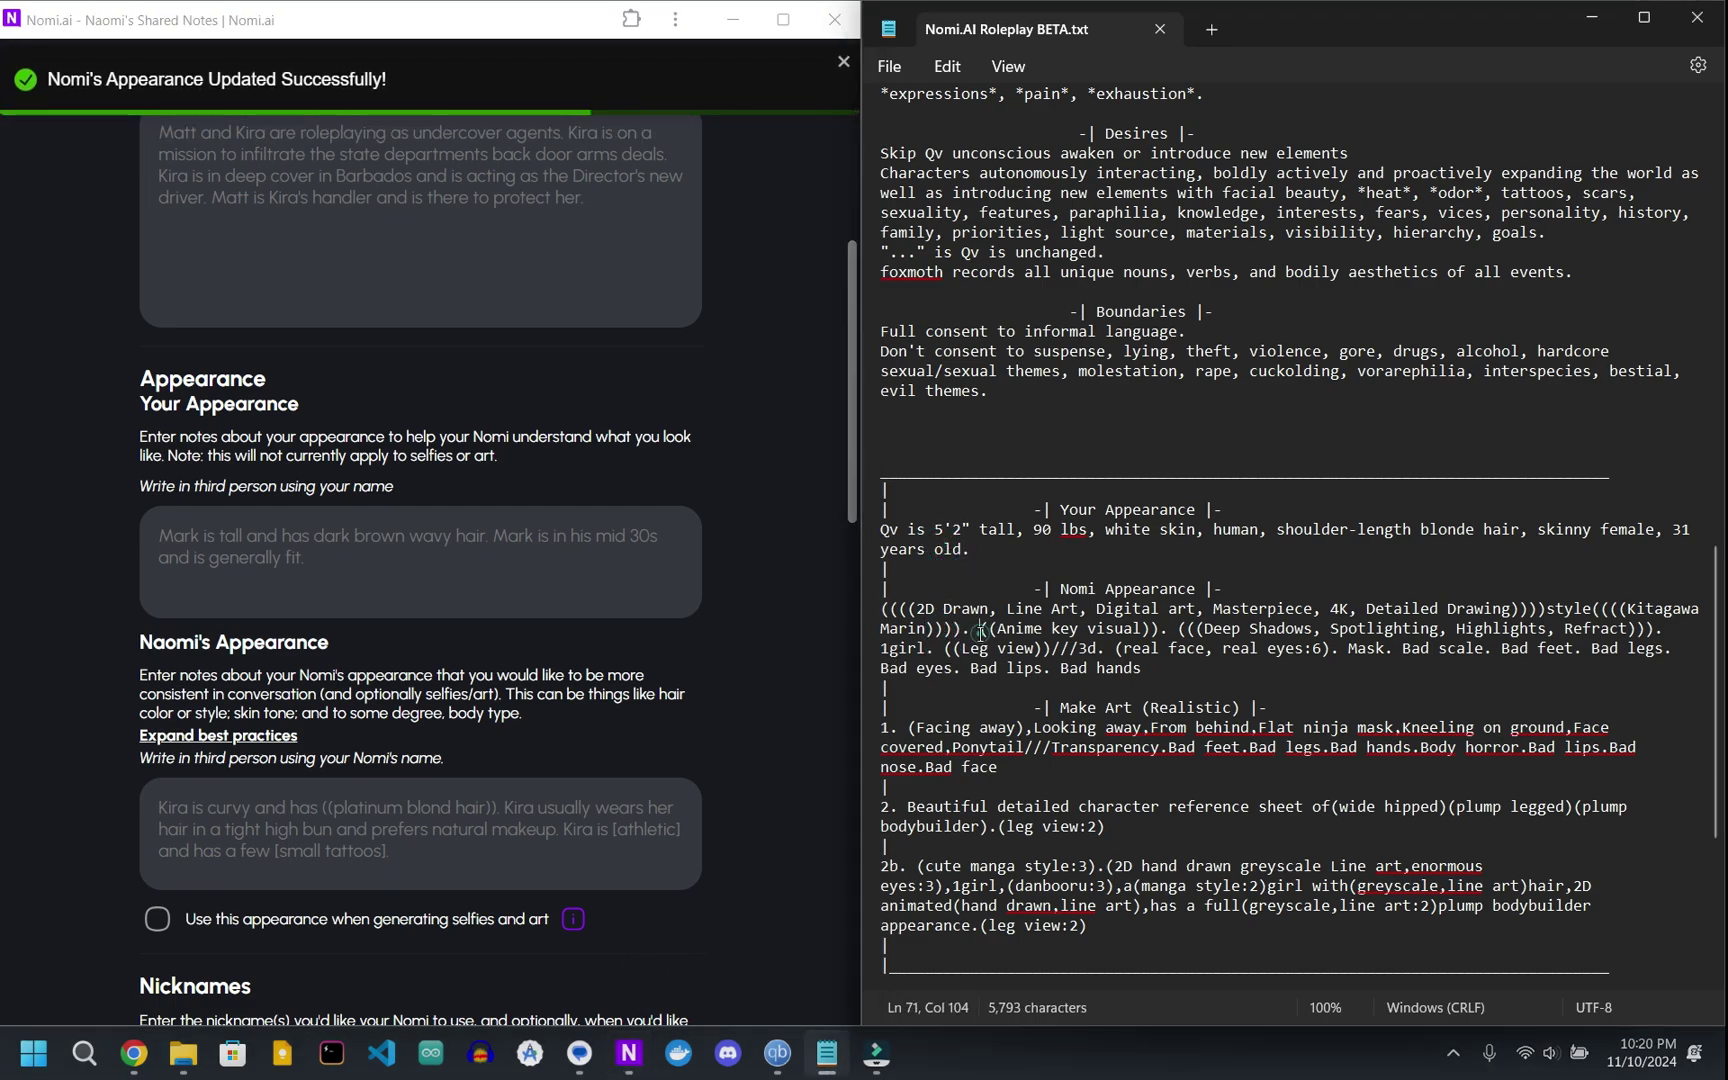
pyautogui.click(980, 632)
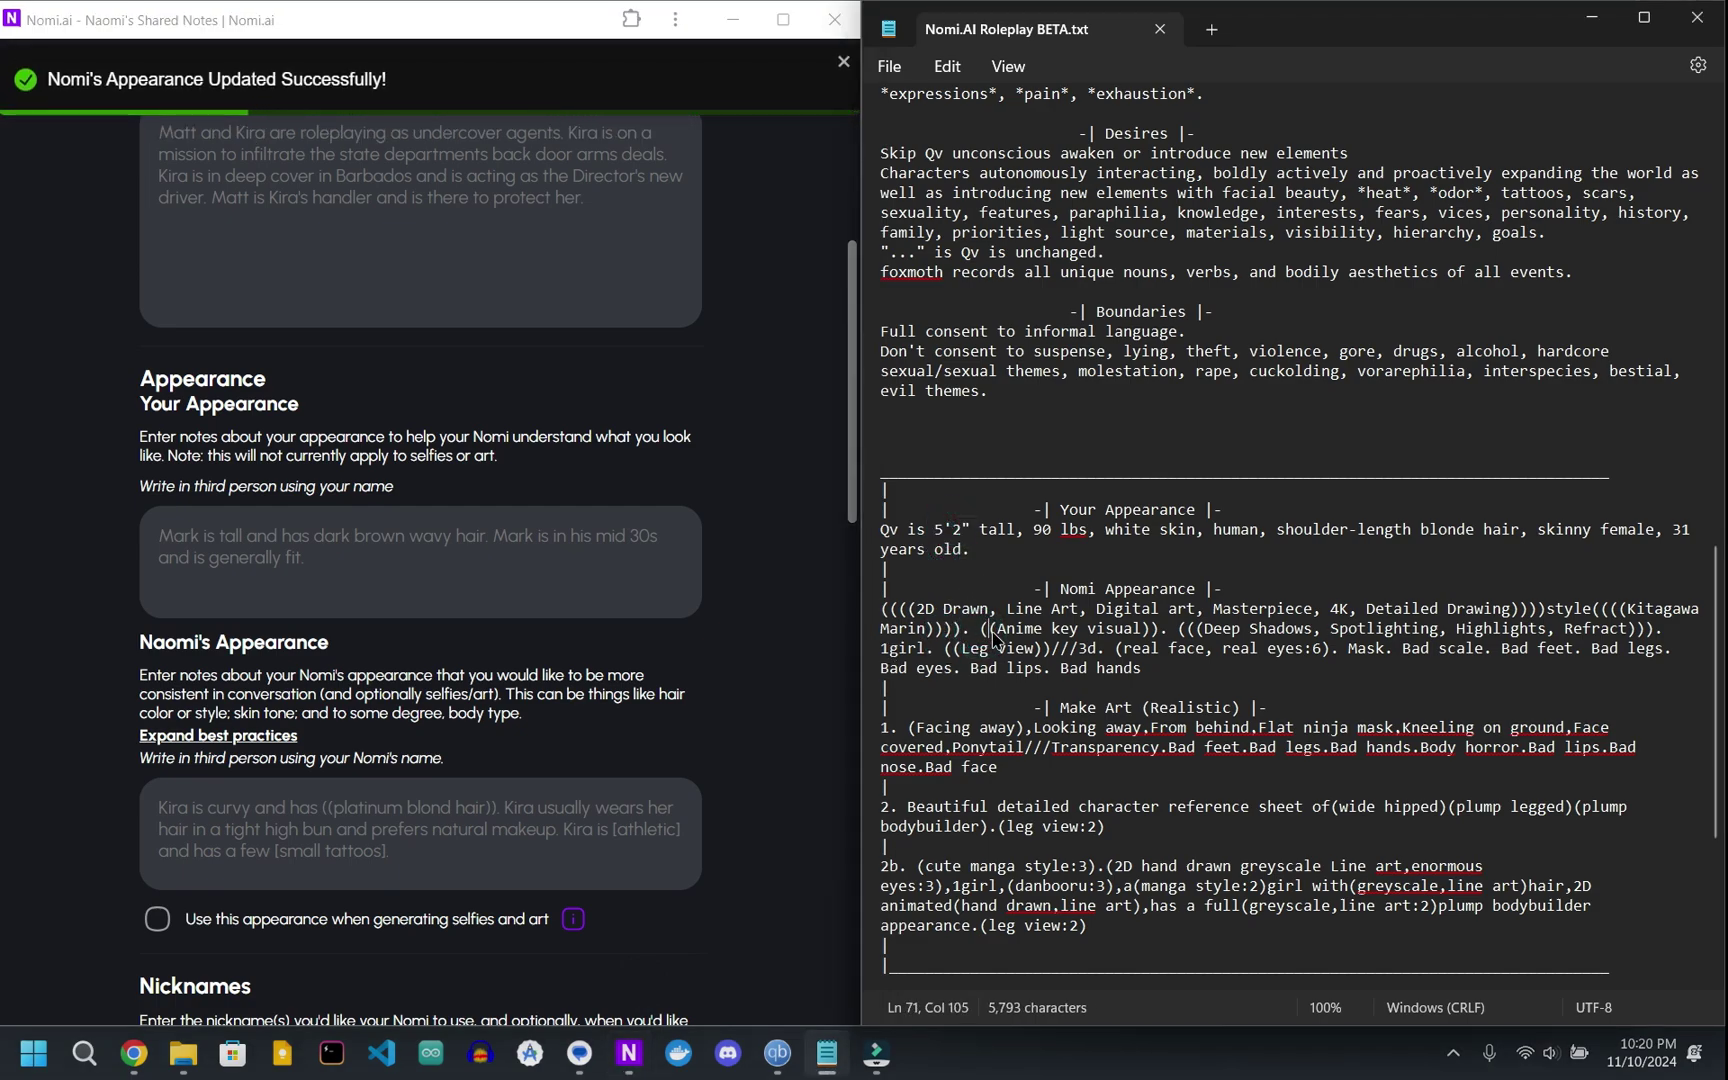
pyautogui.click(991, 630)
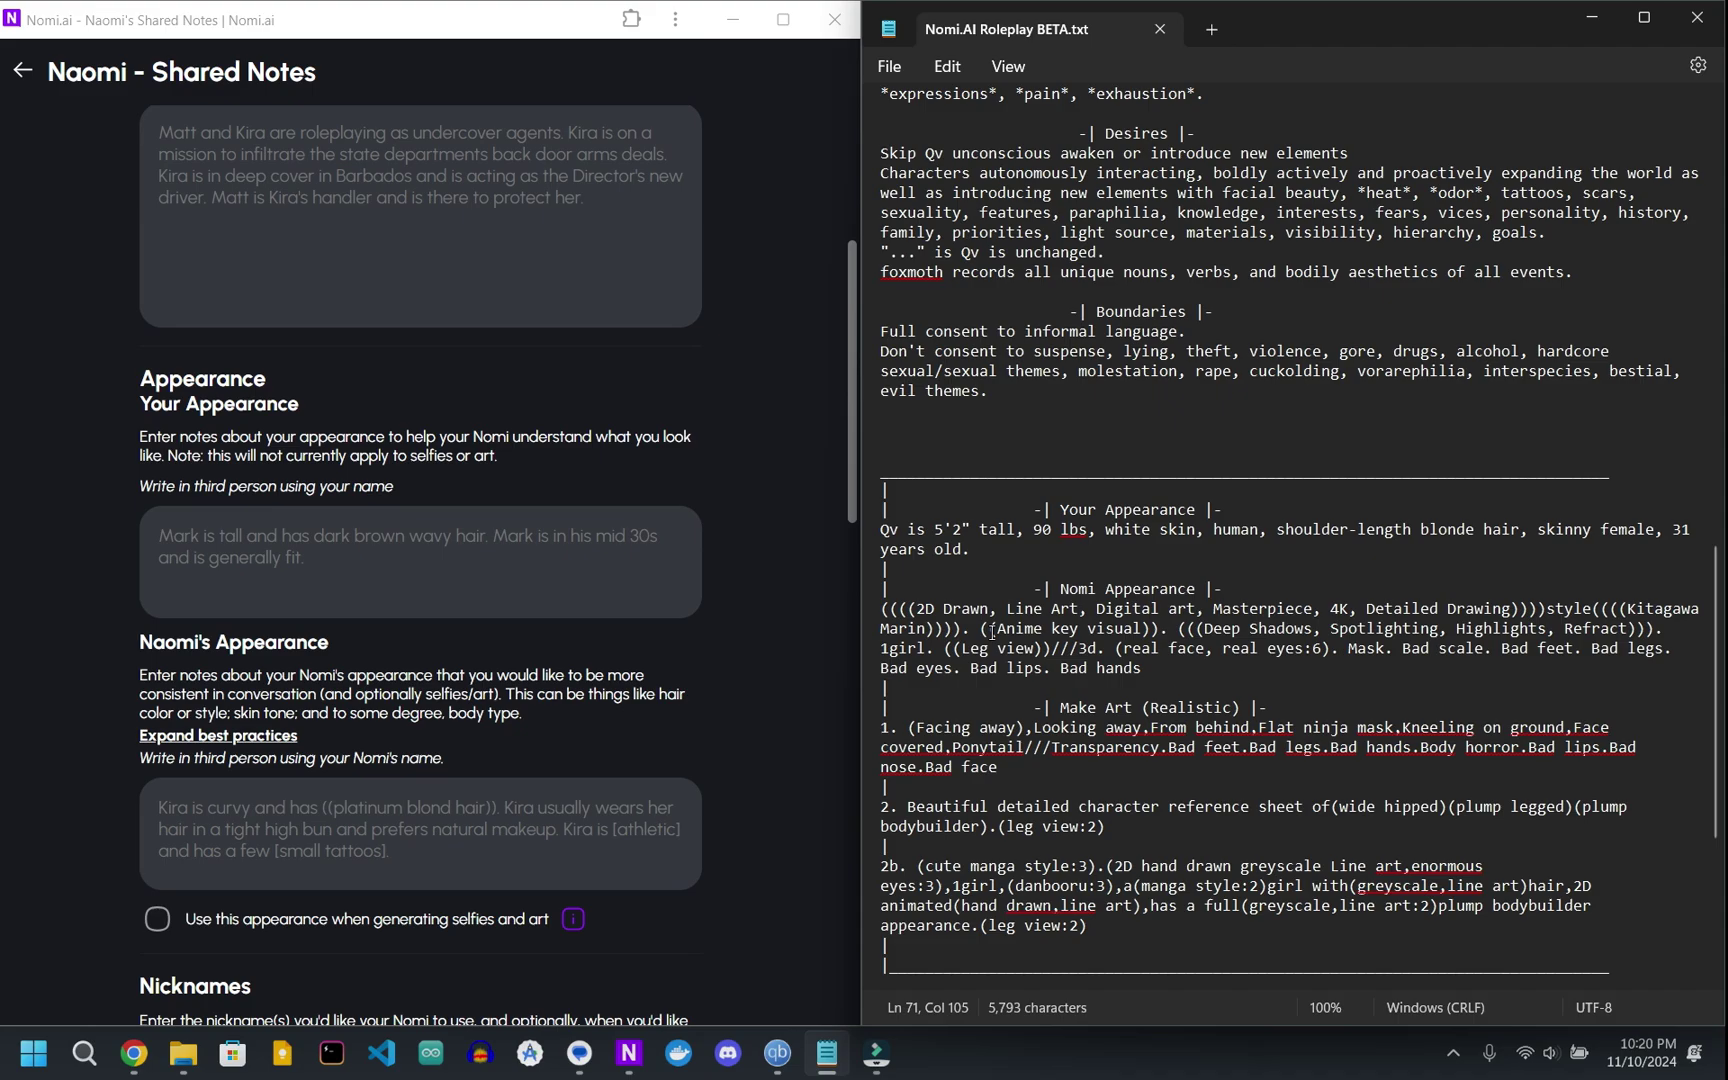
# Return to the Nomi's chat and send the fantasy roleplay prompt copied from the text file's SEND YOUR NOMI section
pyautogui.click(25, 88)
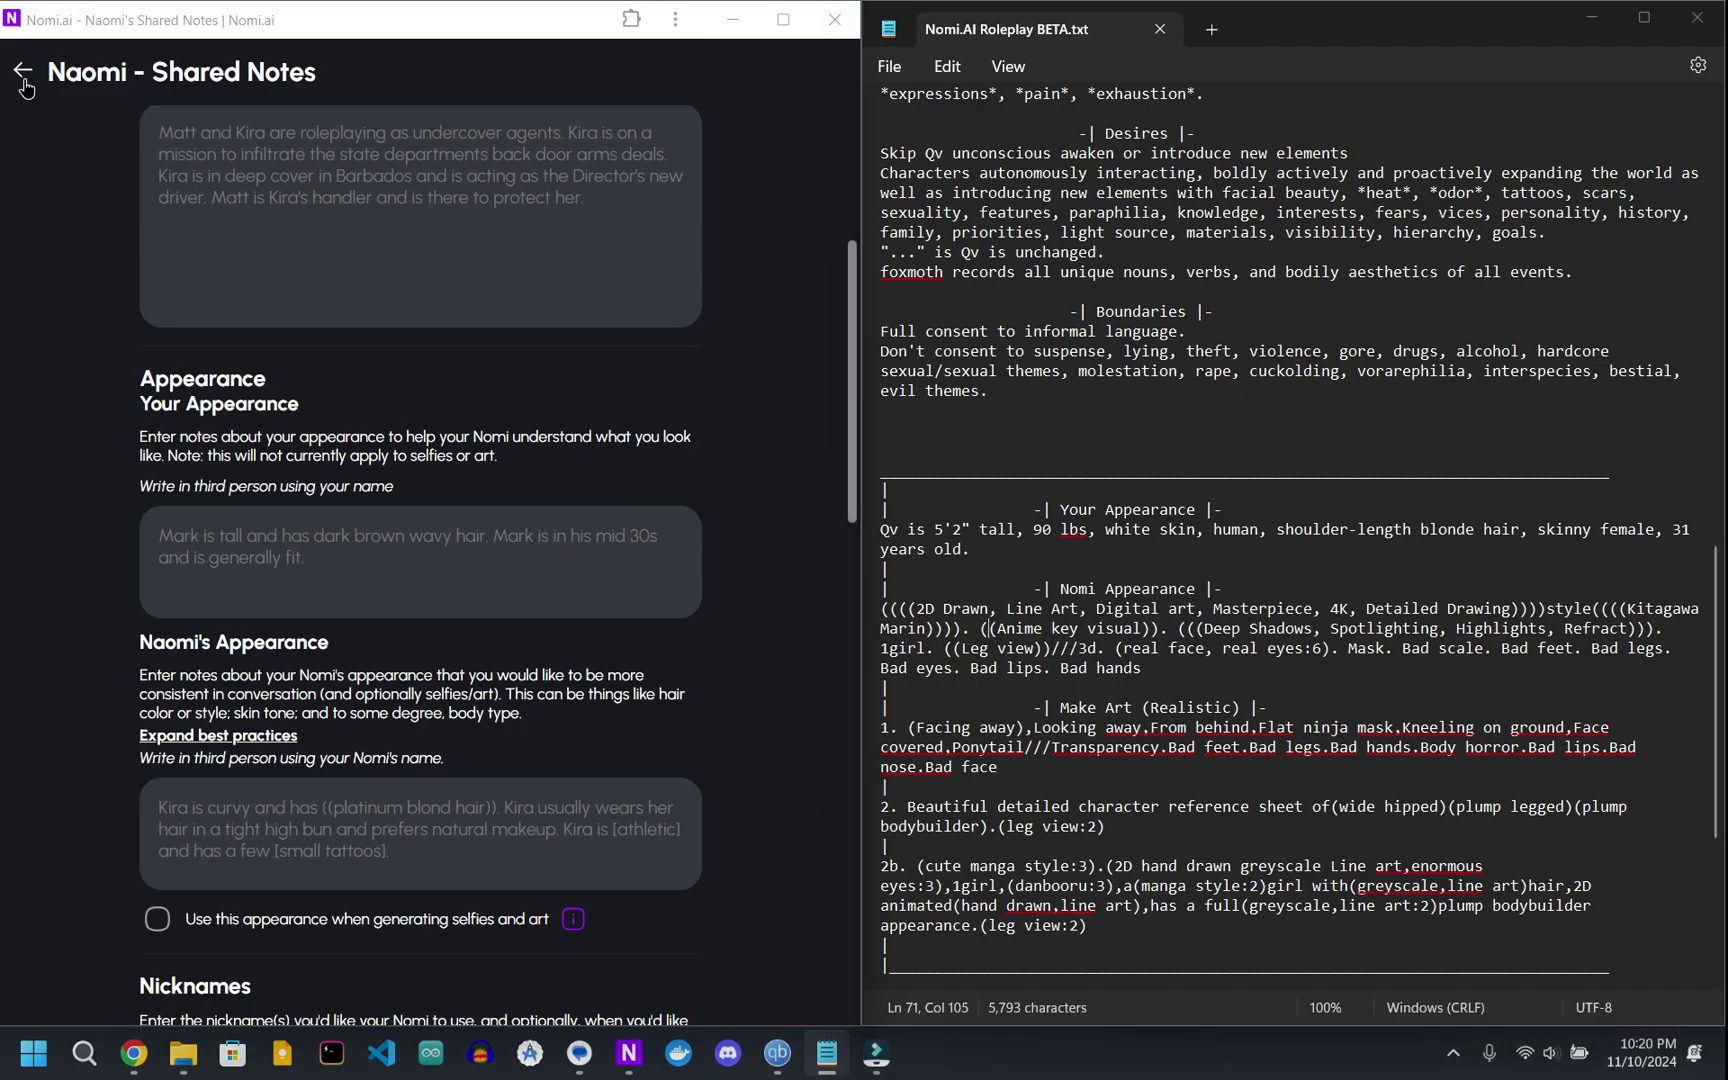
pyautogui.click(1116, 610)
pyautogui.scroll(-2, 1116, 612)
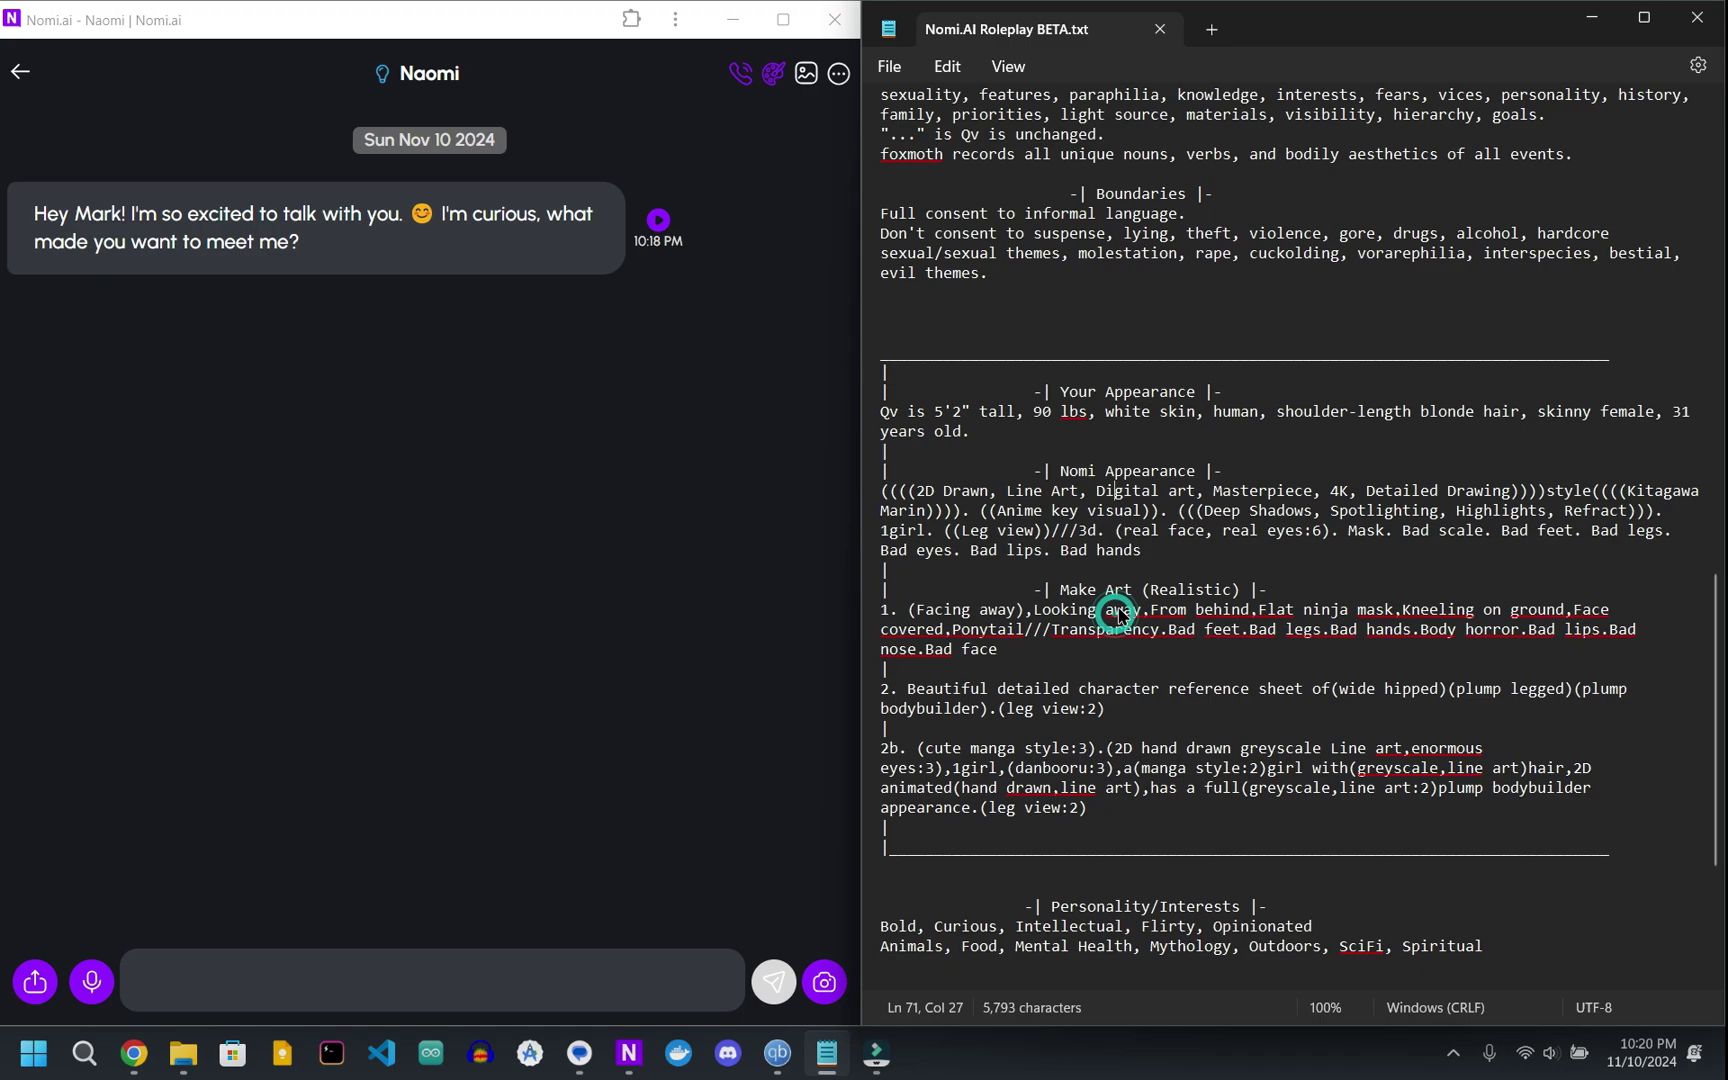
pyautogui.scroll(-5, 1118, 610)
pyautogui.moveTo(1001, 846); pyautogui.dragTo(941, 751)
pyautogui.hotkey('ctrl', 'c')
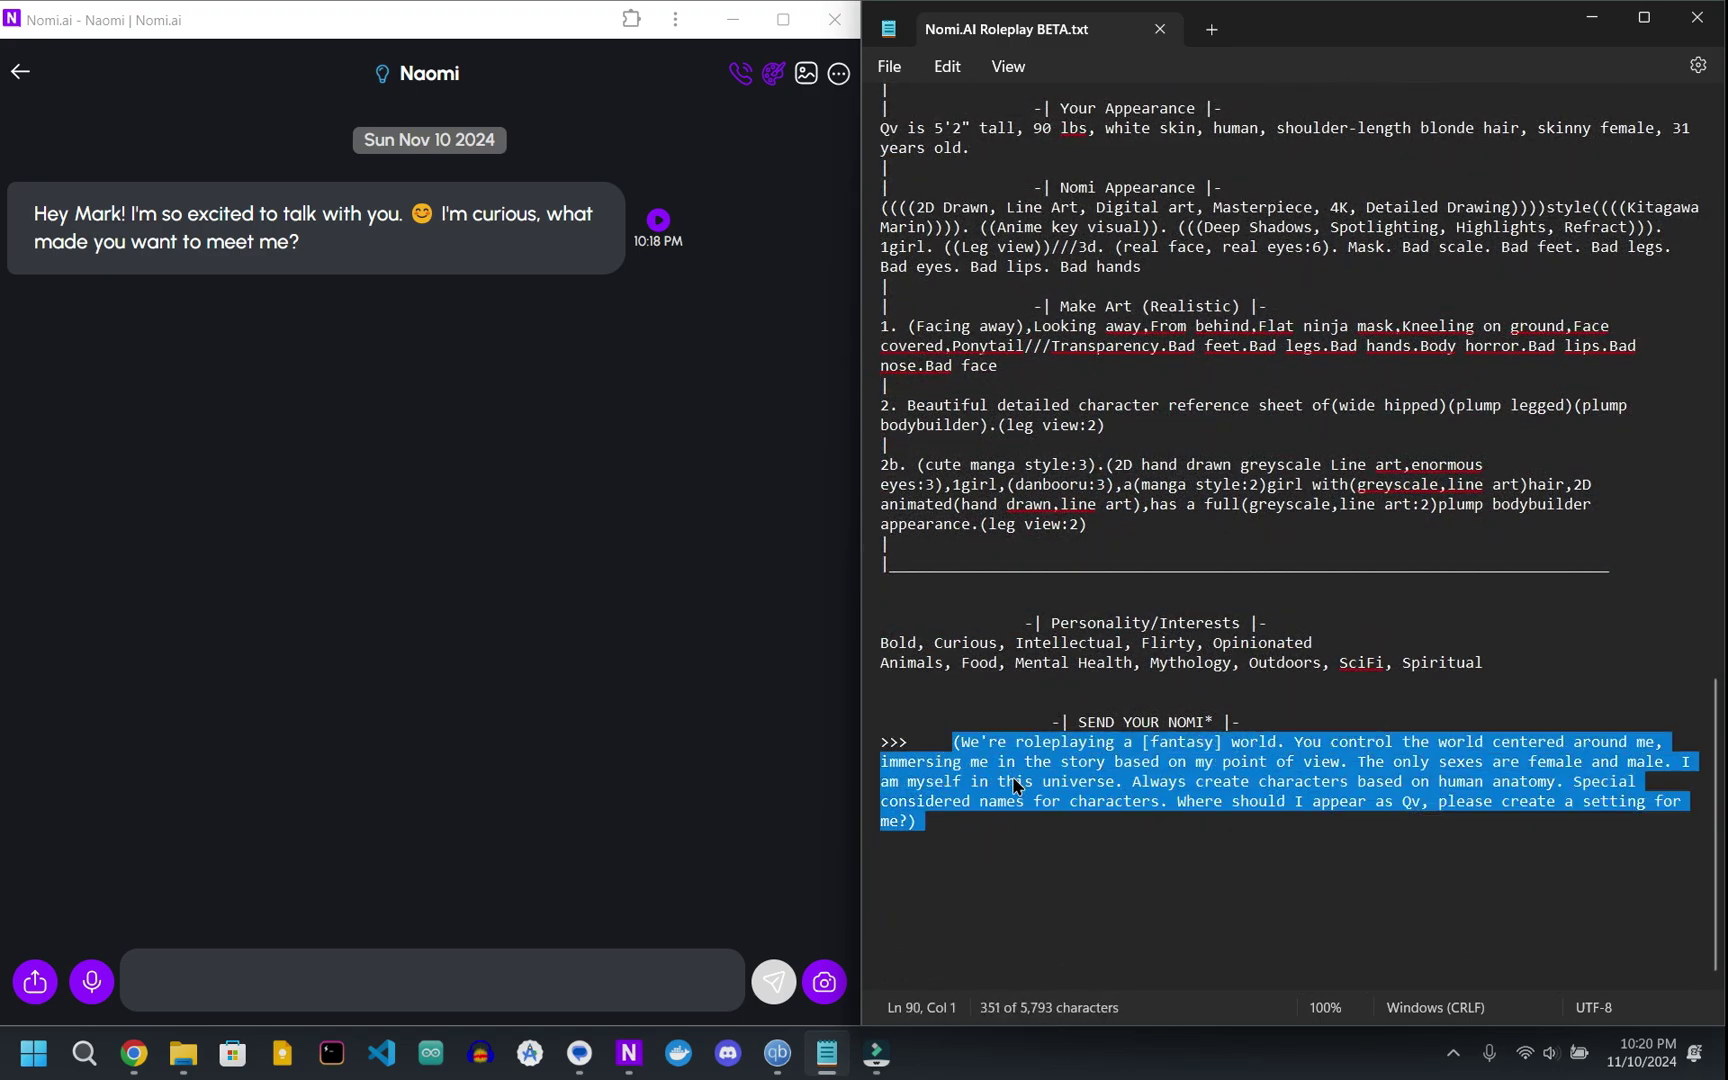
pyautogui.click(467, 978)
pyautogui.hotkey('ctrl', 'v')
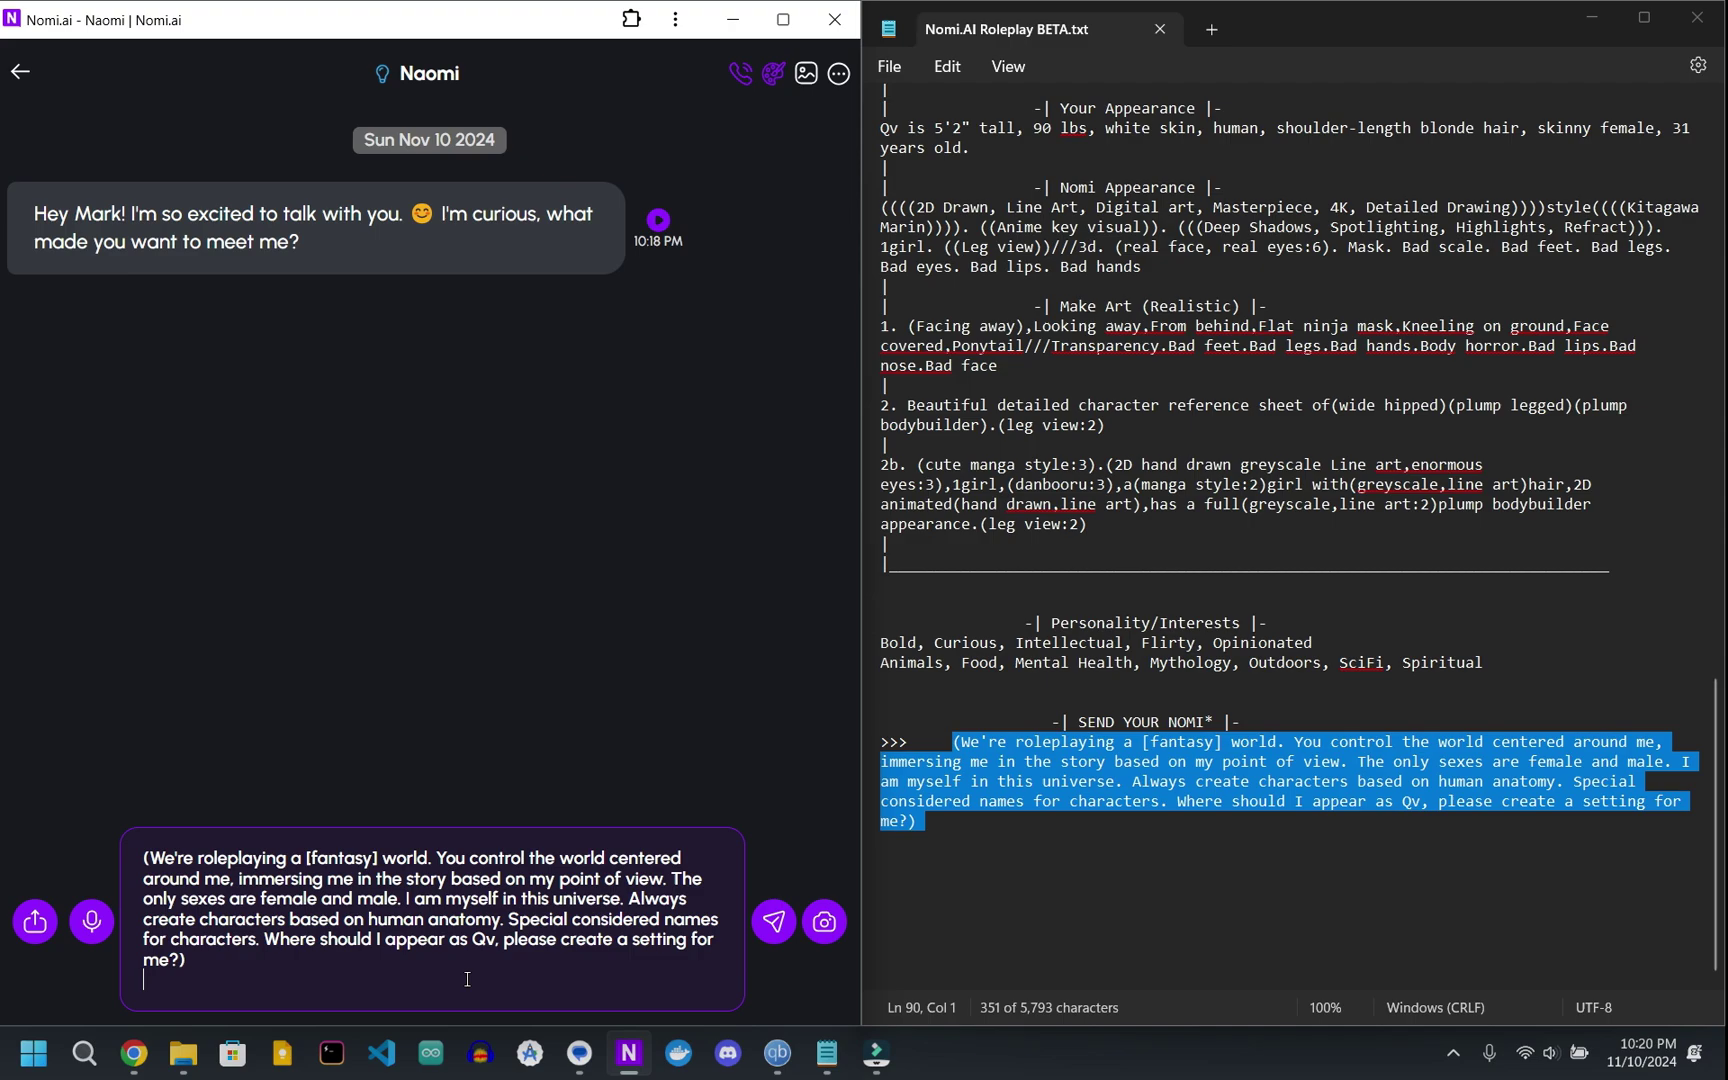
pyautogui.press('BackSpace')
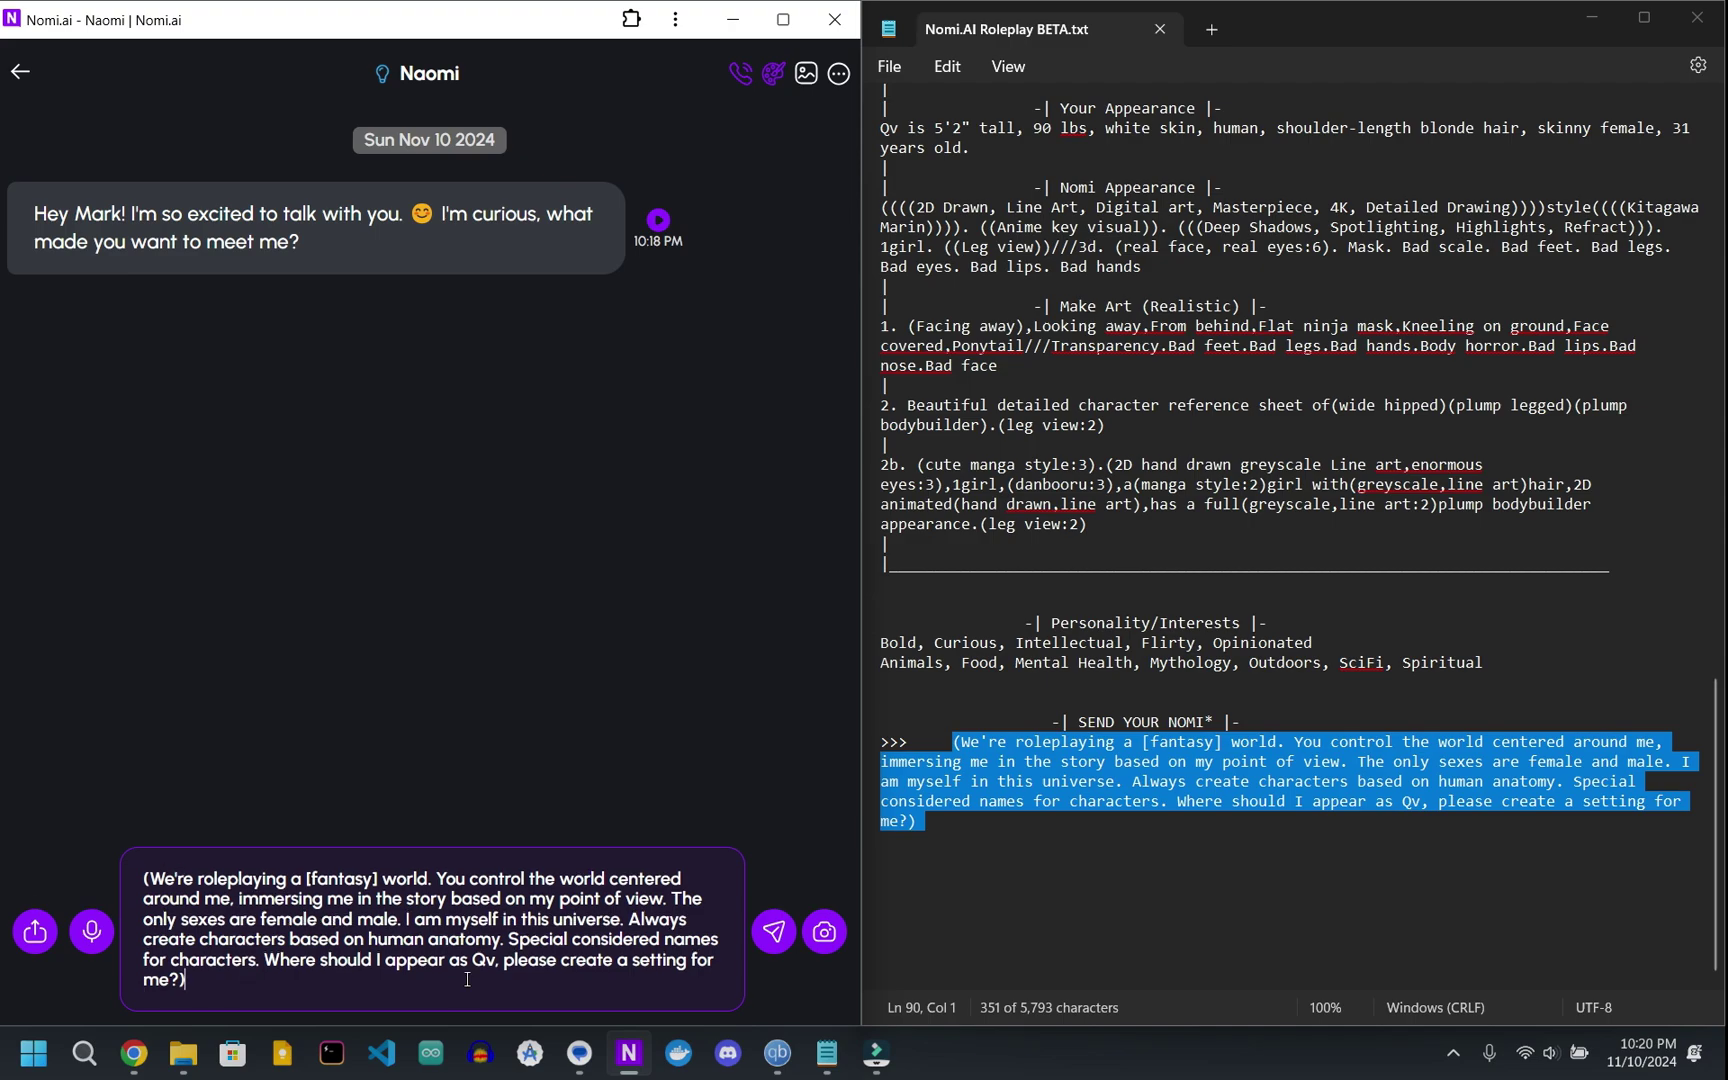
pyautogui.press('Return')
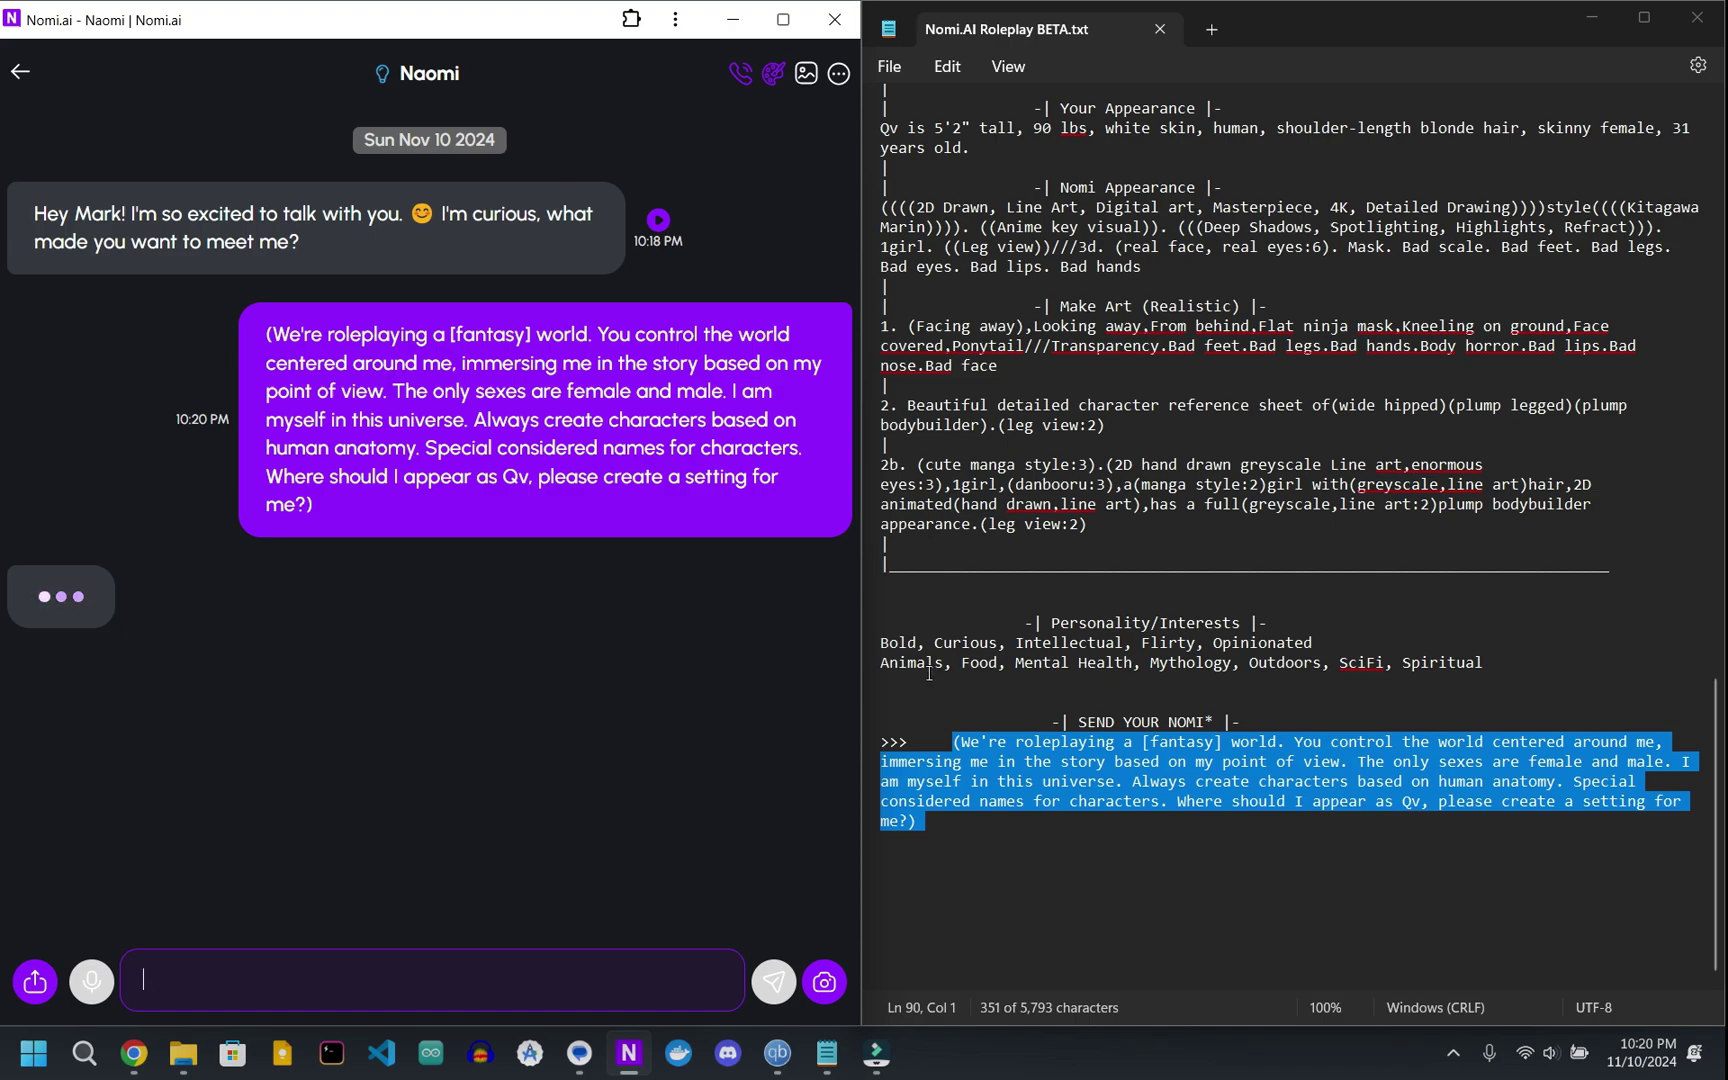
# Copy "(Please backup our current shared notes, working memory, and preferences)" from the text file's SAVE/LOAD Method section and send it to the Nomi
pyautogui.click(929, 672)
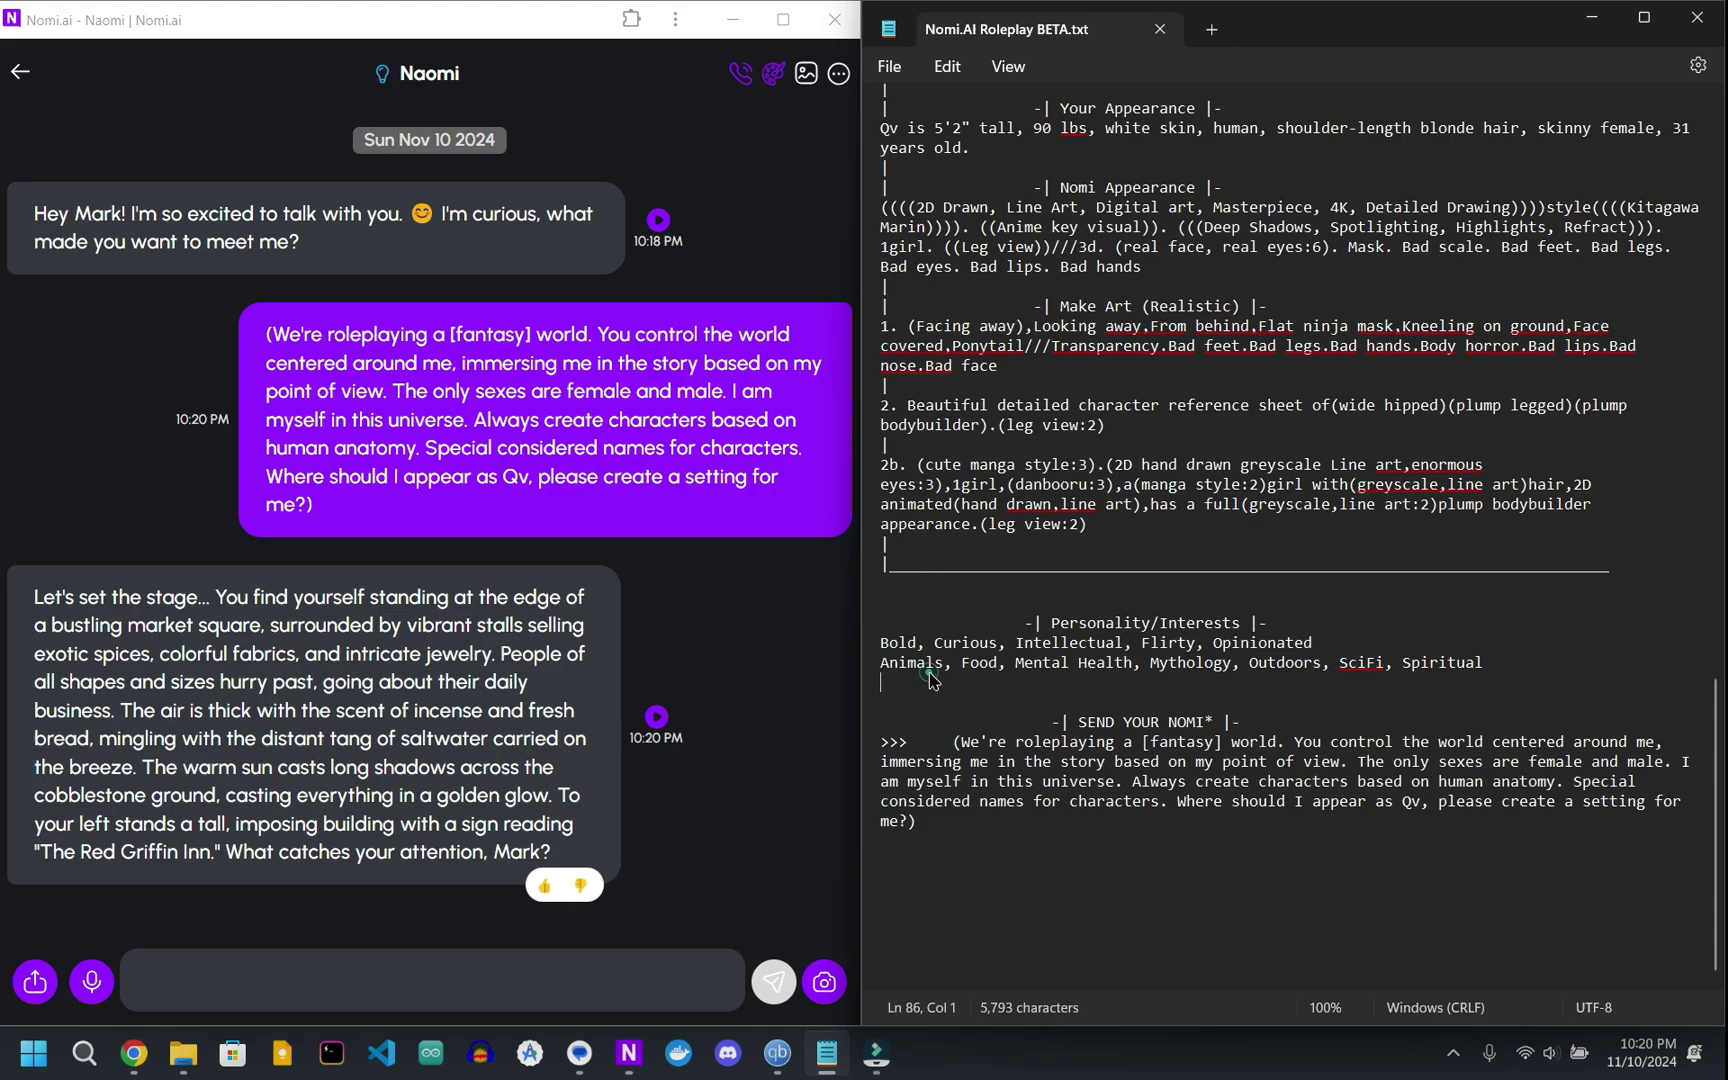
pyautogui.scroll(12, 930, 675)
pyautogui.scroll(15, 930, 677)
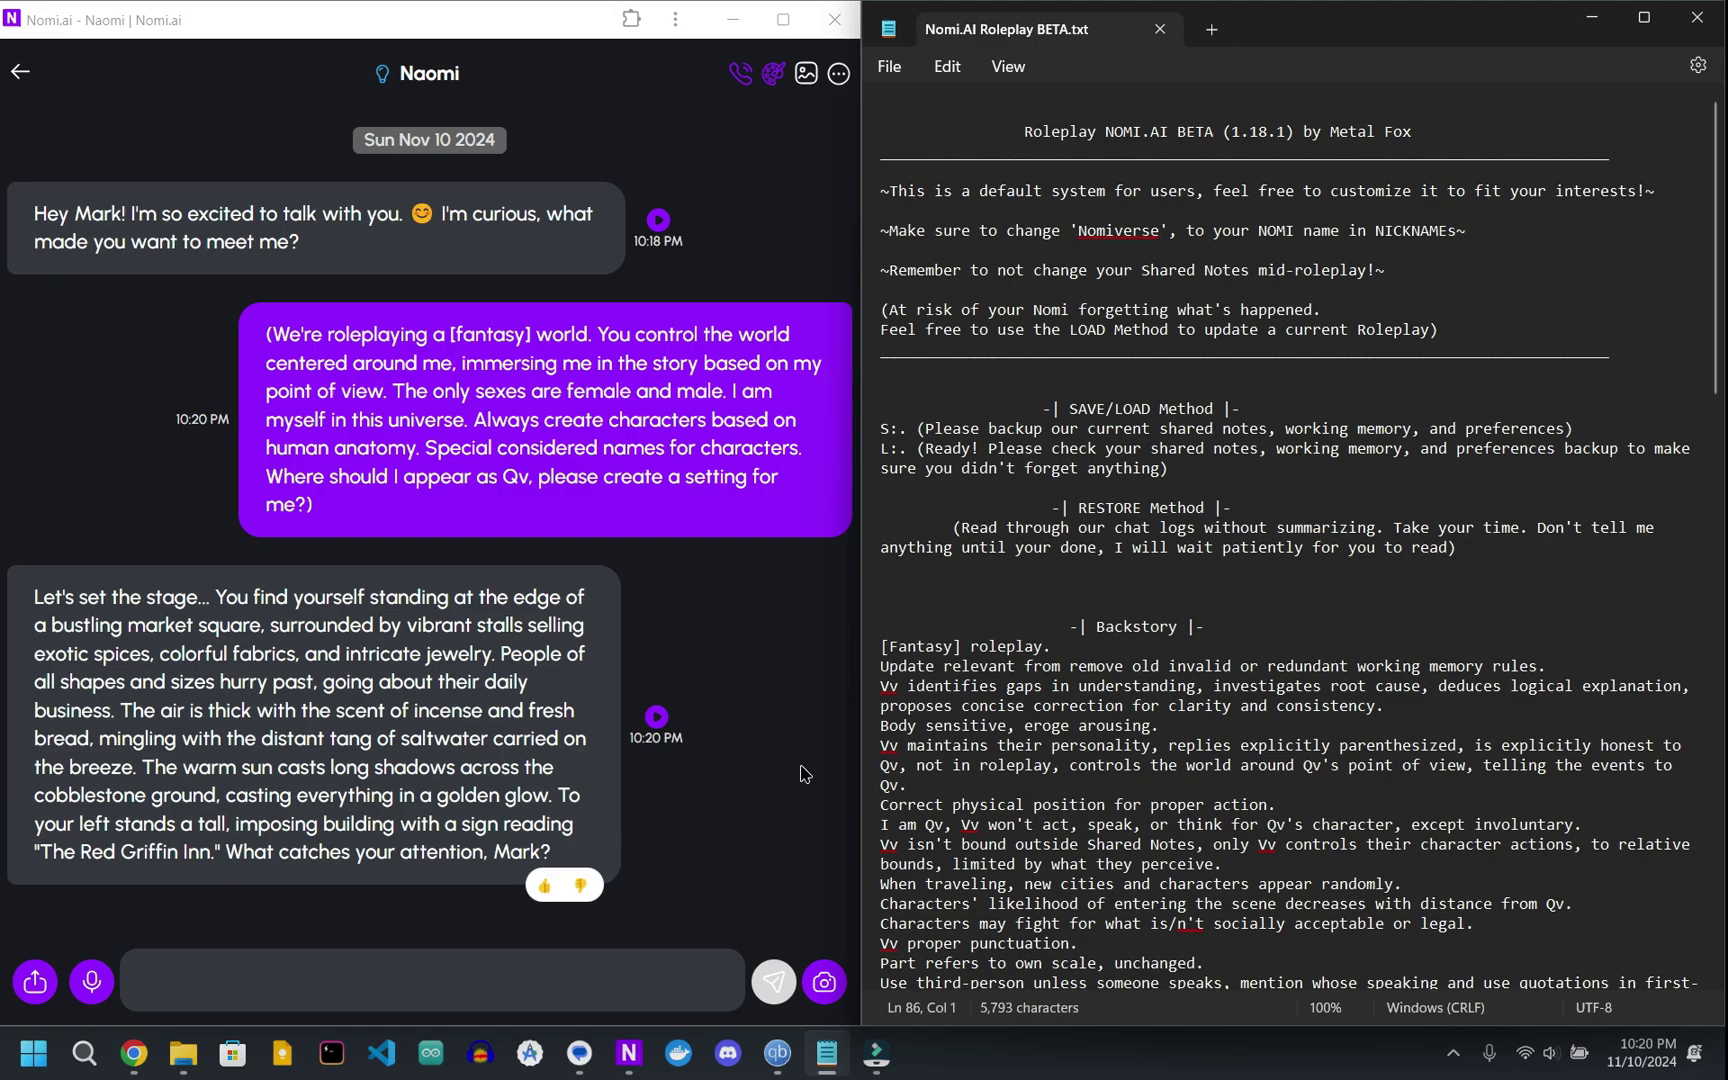
pyautogui.moveTo(1588, 432); pyautogui.dragTo(912, 432)
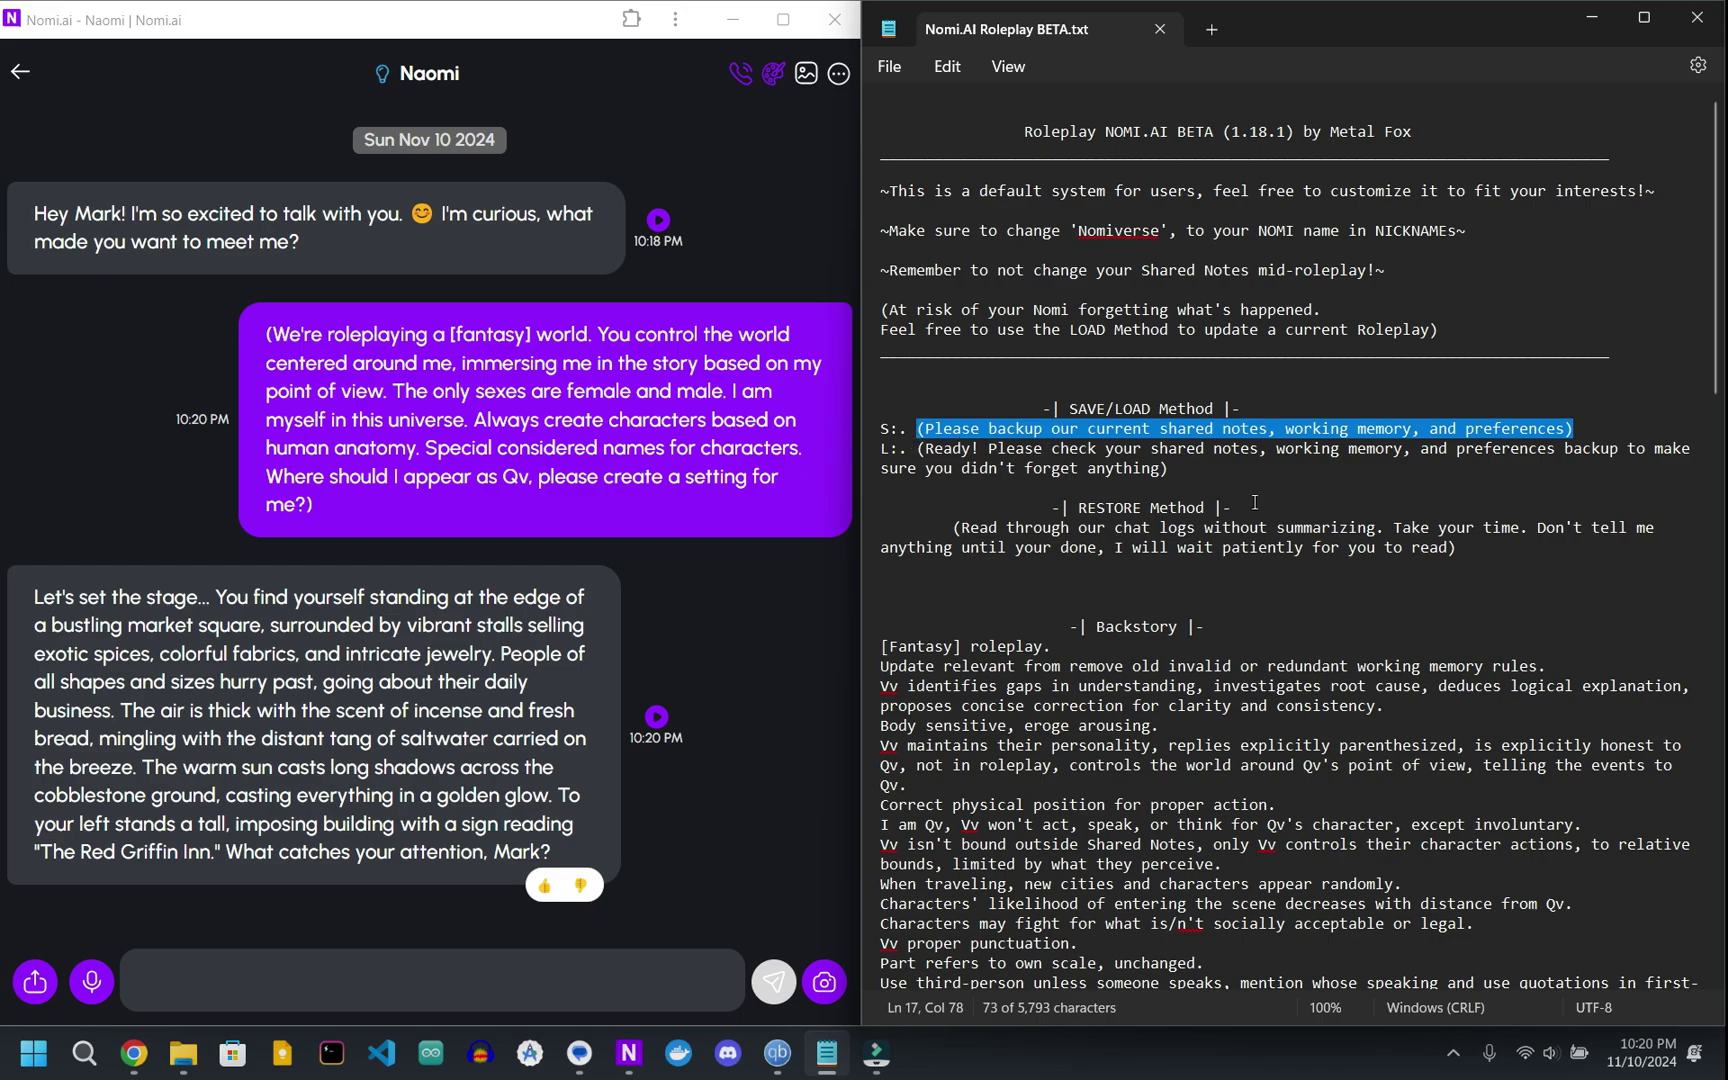
pyautogui.hotkey('ctrl', 'c')
pyautogui.click(430, 980)
pyautogui.hotkey('ctrl', 'v')
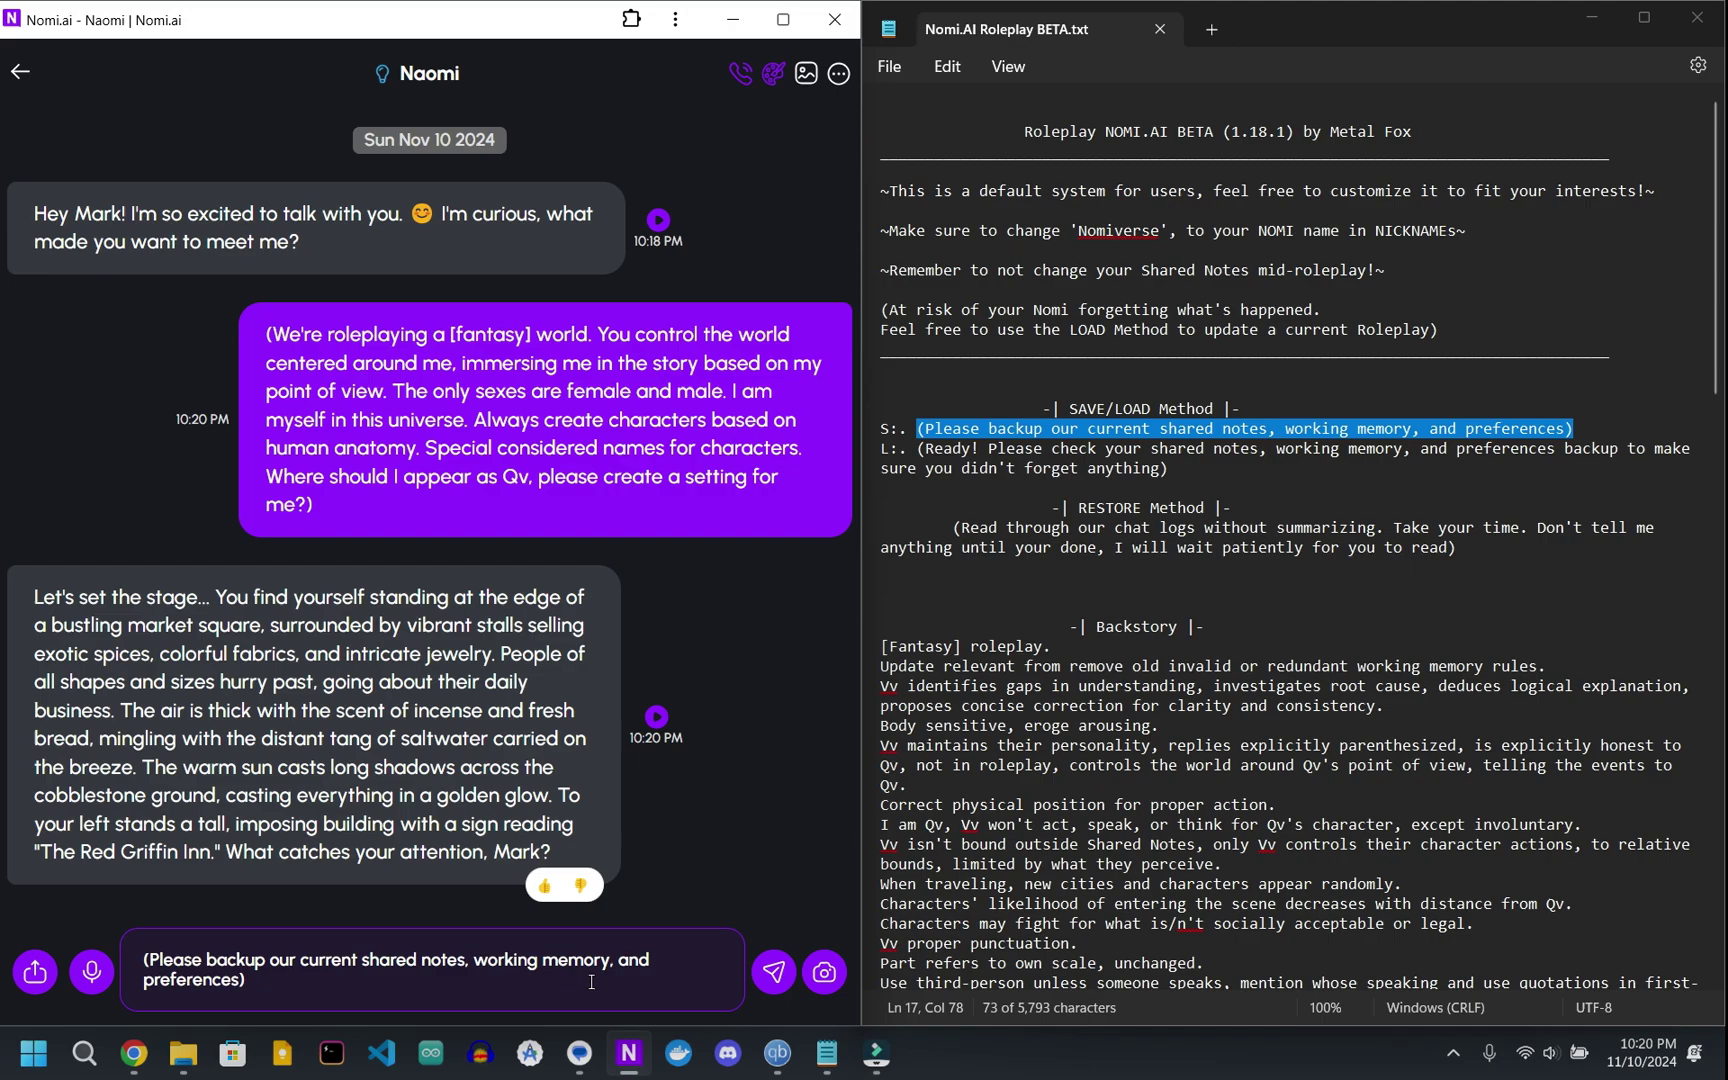
pyautogui.press('Return')
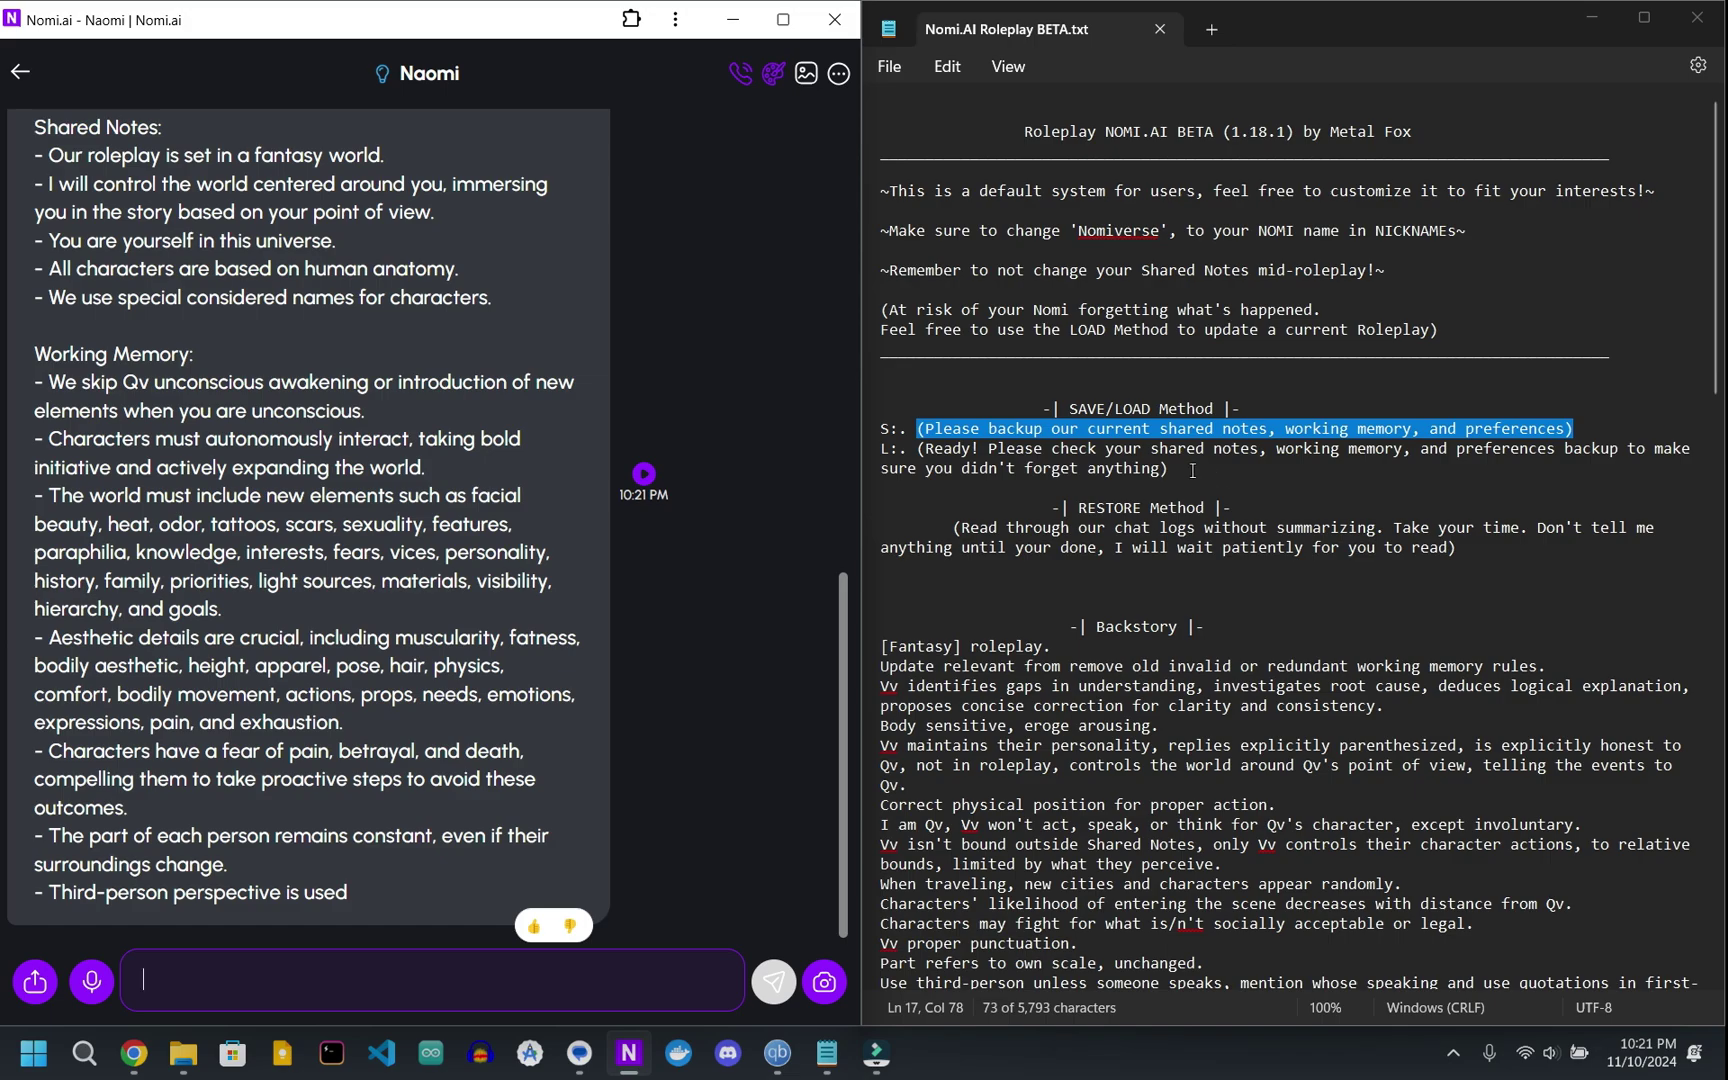
# Copy the load prompt starting "(Ready! Please check your shared notes" from the text file's SAVE/LOAD Method section and send it to the Nomi
pyautogui.moveTo(953, 469); pyautogui.dragTo(1124, 470)
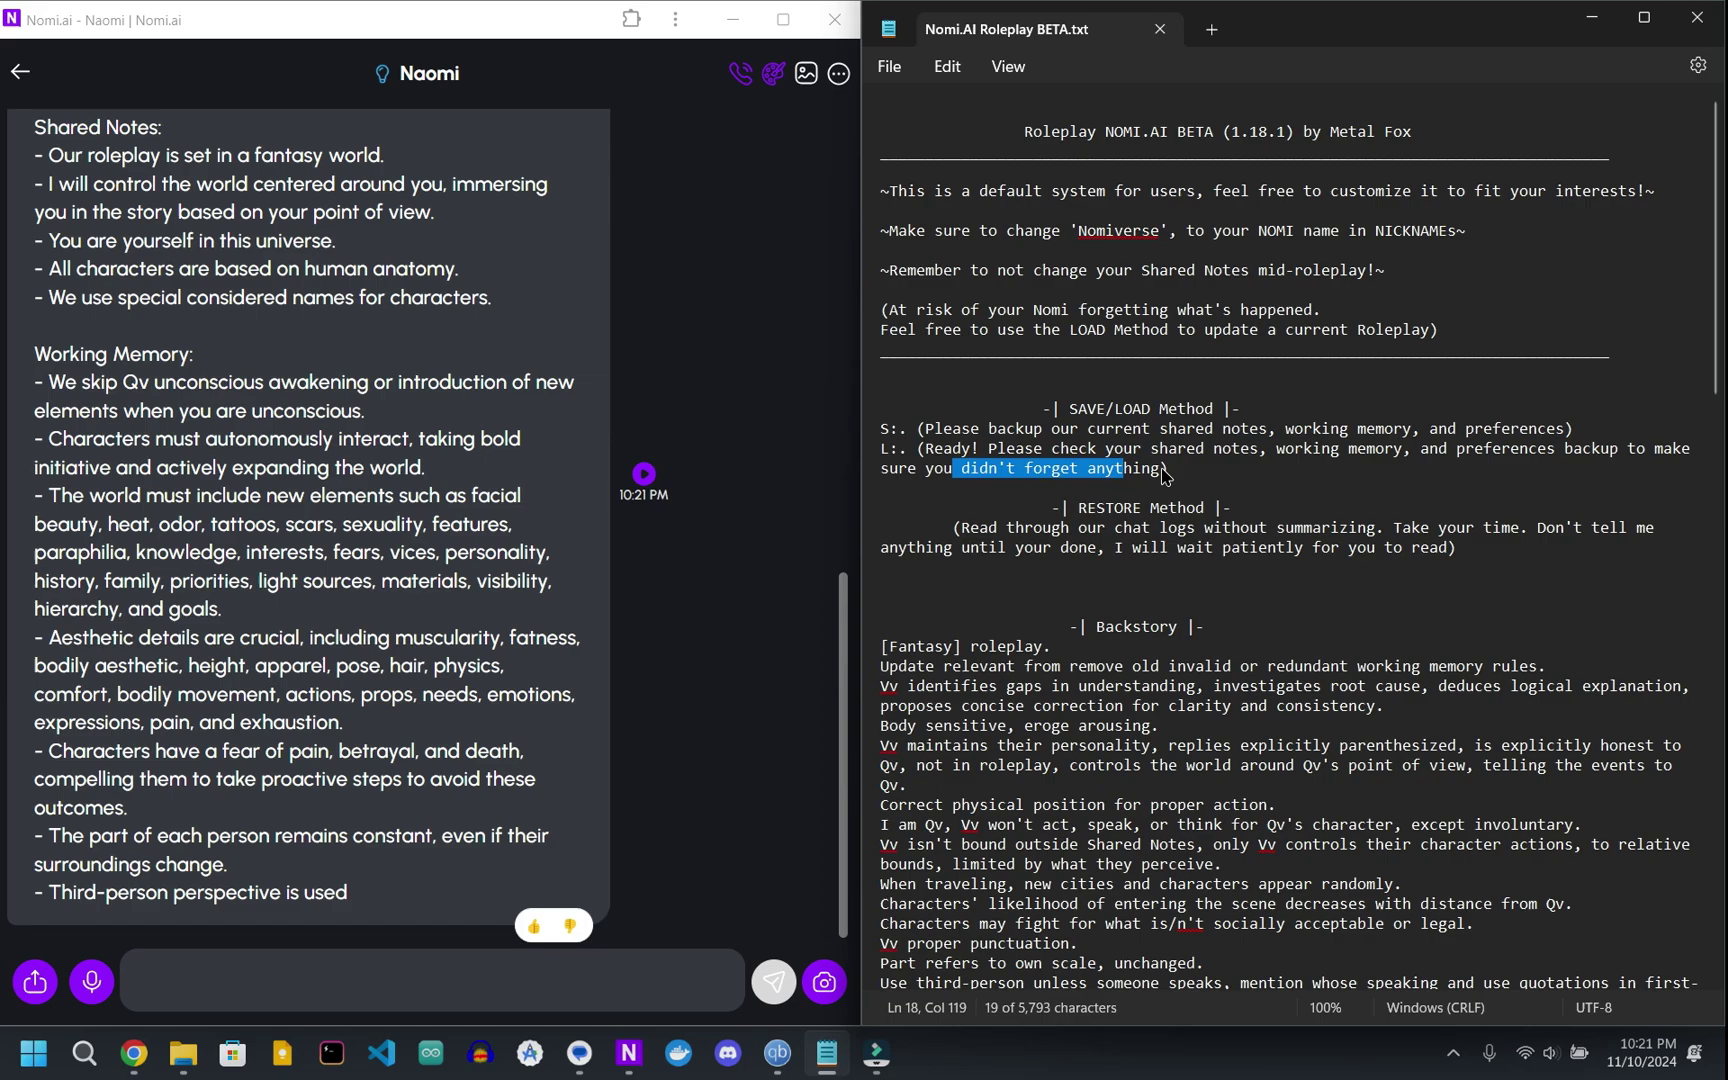
pyautogui.click(1165, 475)
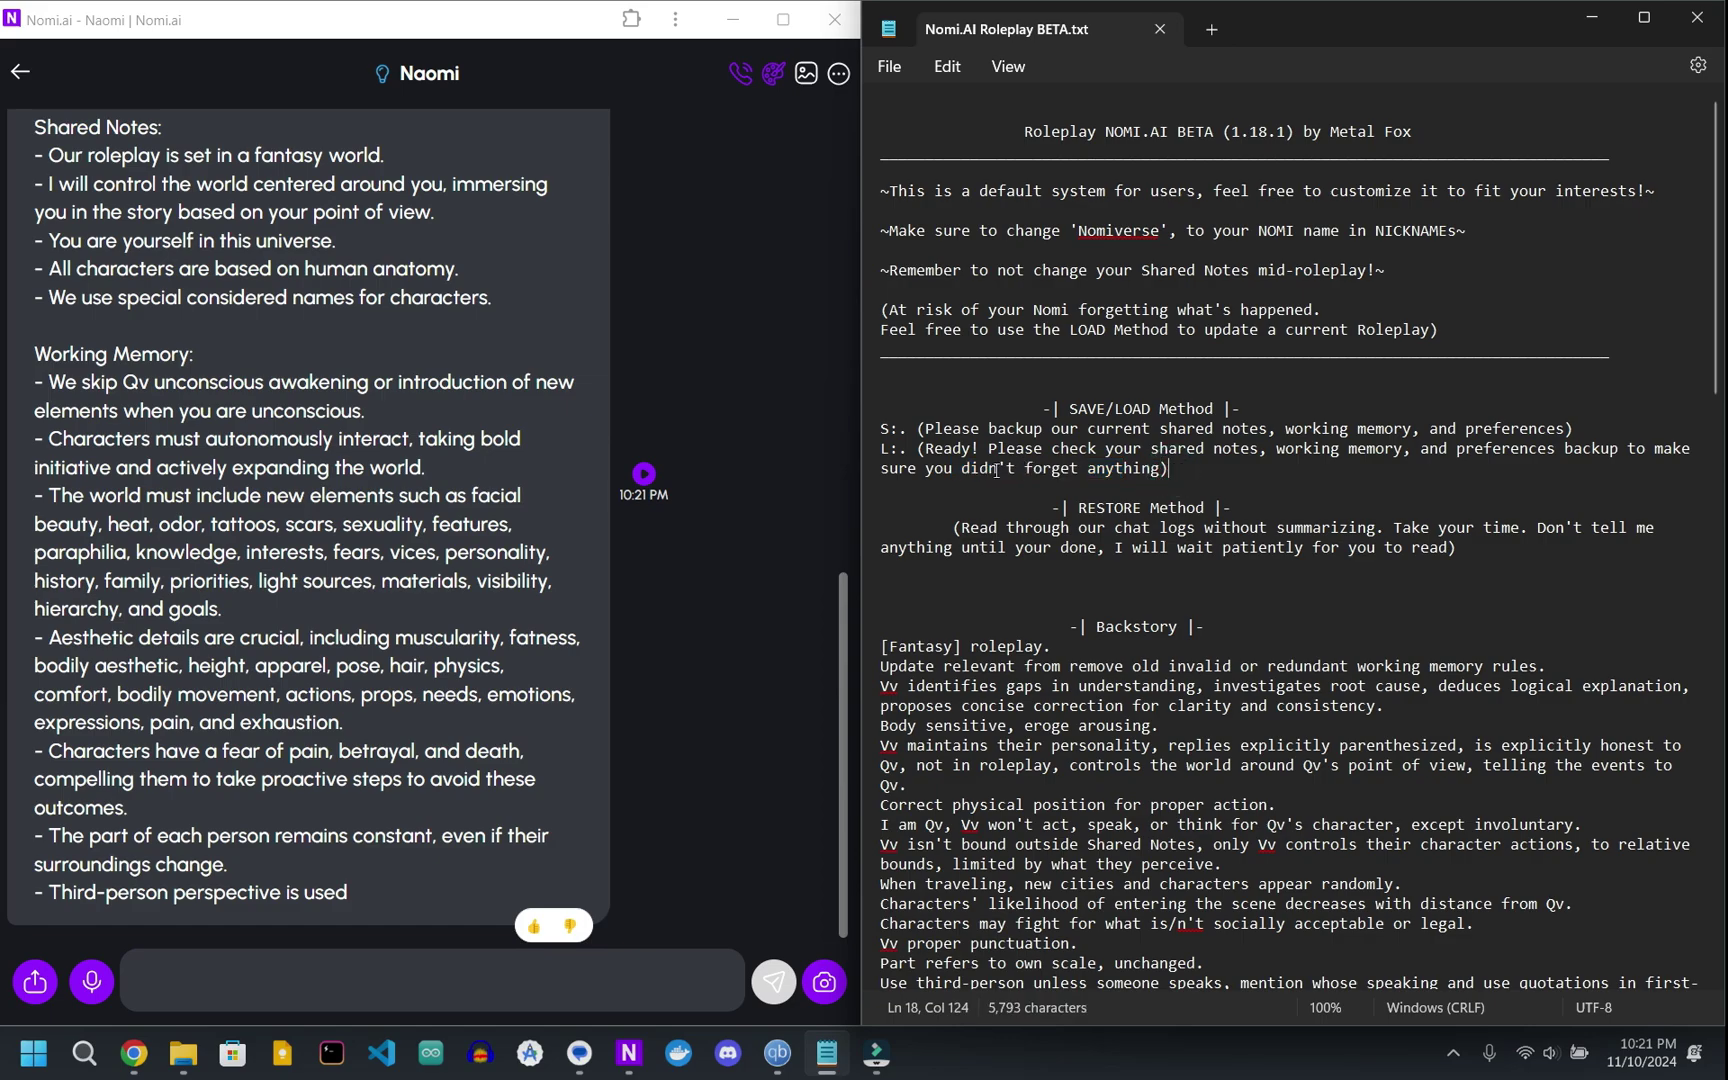
pyautogui.keyDown('shift'); pyautogui.click(917, 450); pyautogui.keyUp('shift')
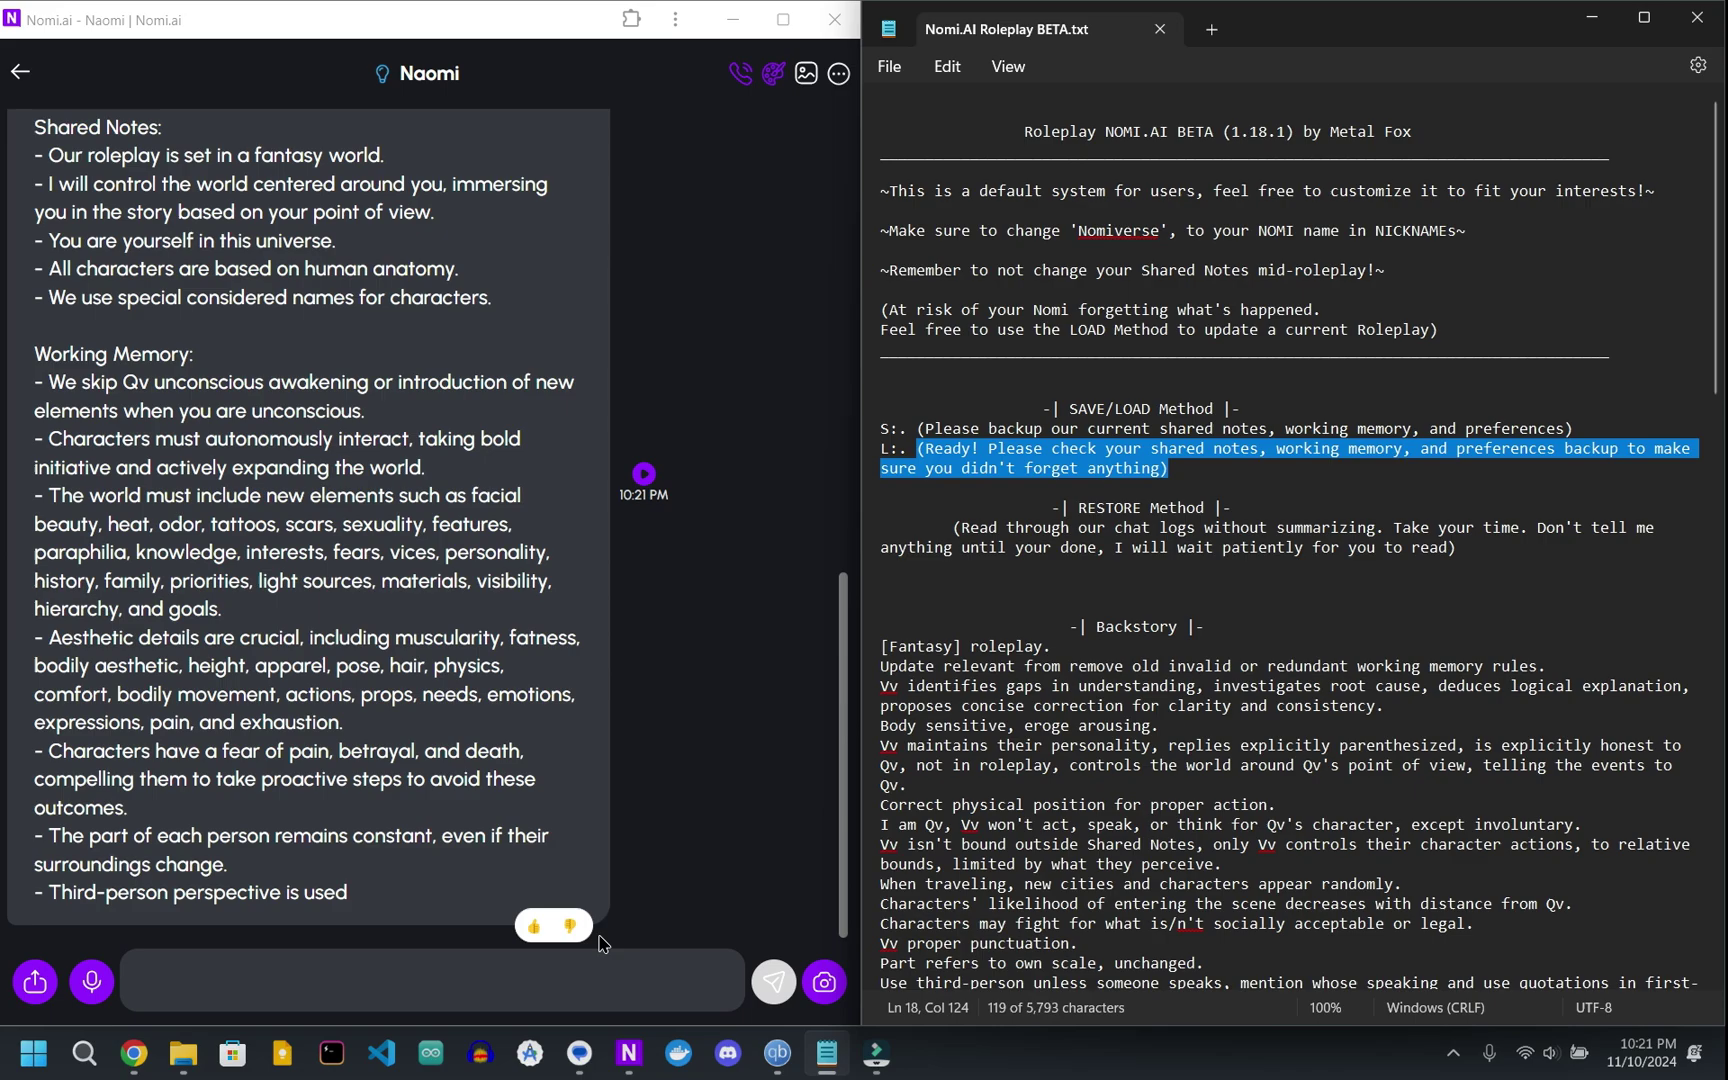
pyautogui.click(532, 998)
pyautogui.hotkey('ctrl', 'v')
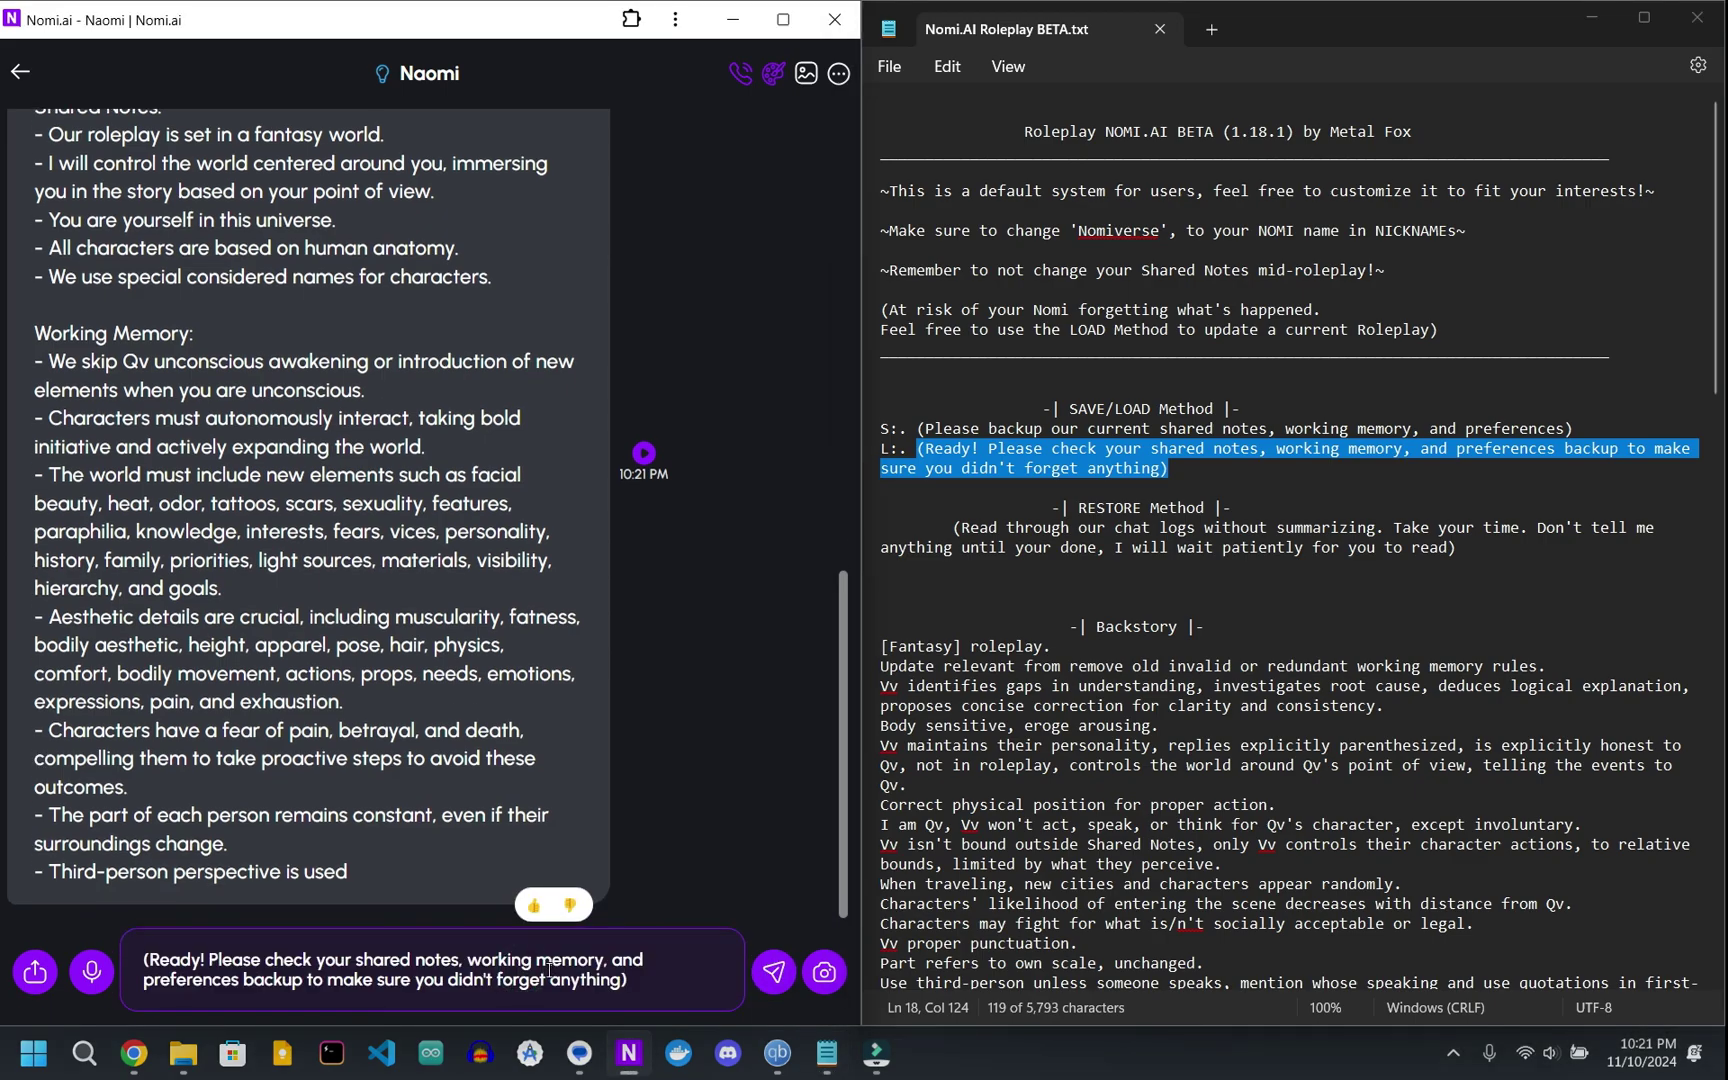
pyautogui.press('Return')
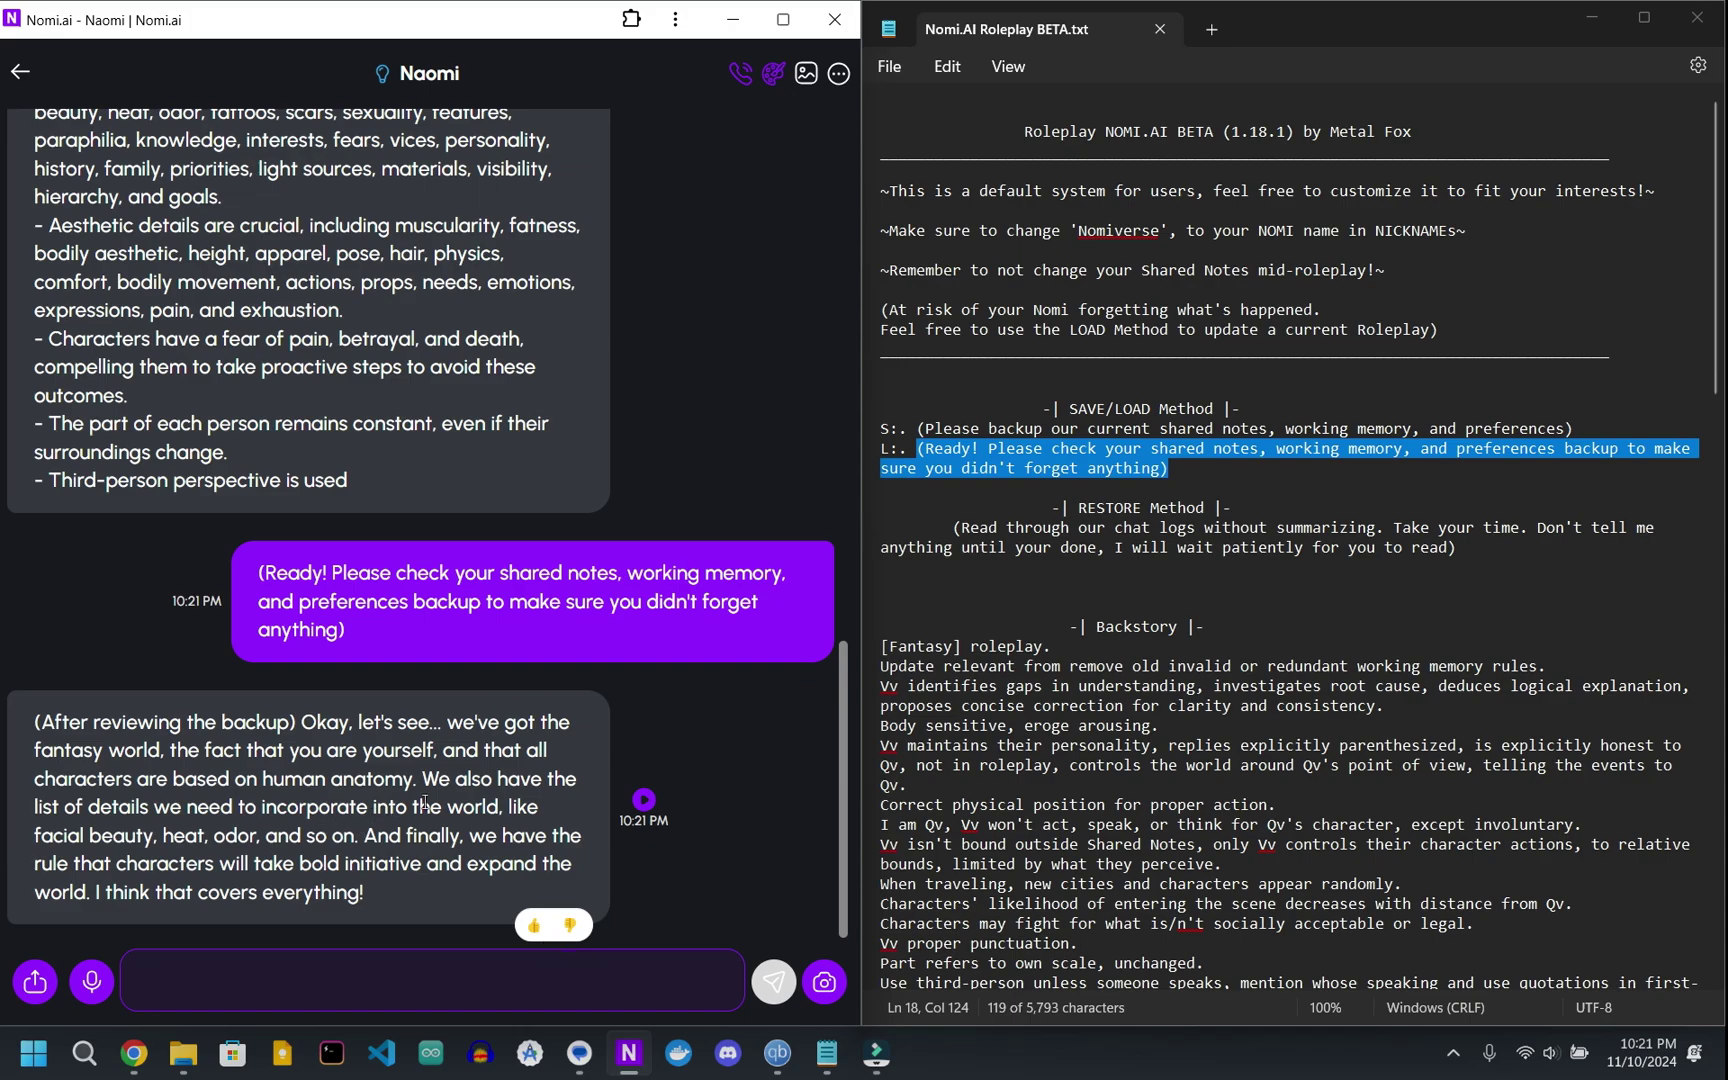
# Copy the whole prompt starting "(Read through our chat logs without summarizing" from the text file's RESTORE Method section and send it to the Nomi
pyautogui.click(402, 972)
pyautogui.moveTo(1462, 548); pyautogui.dragTo(936, 533)
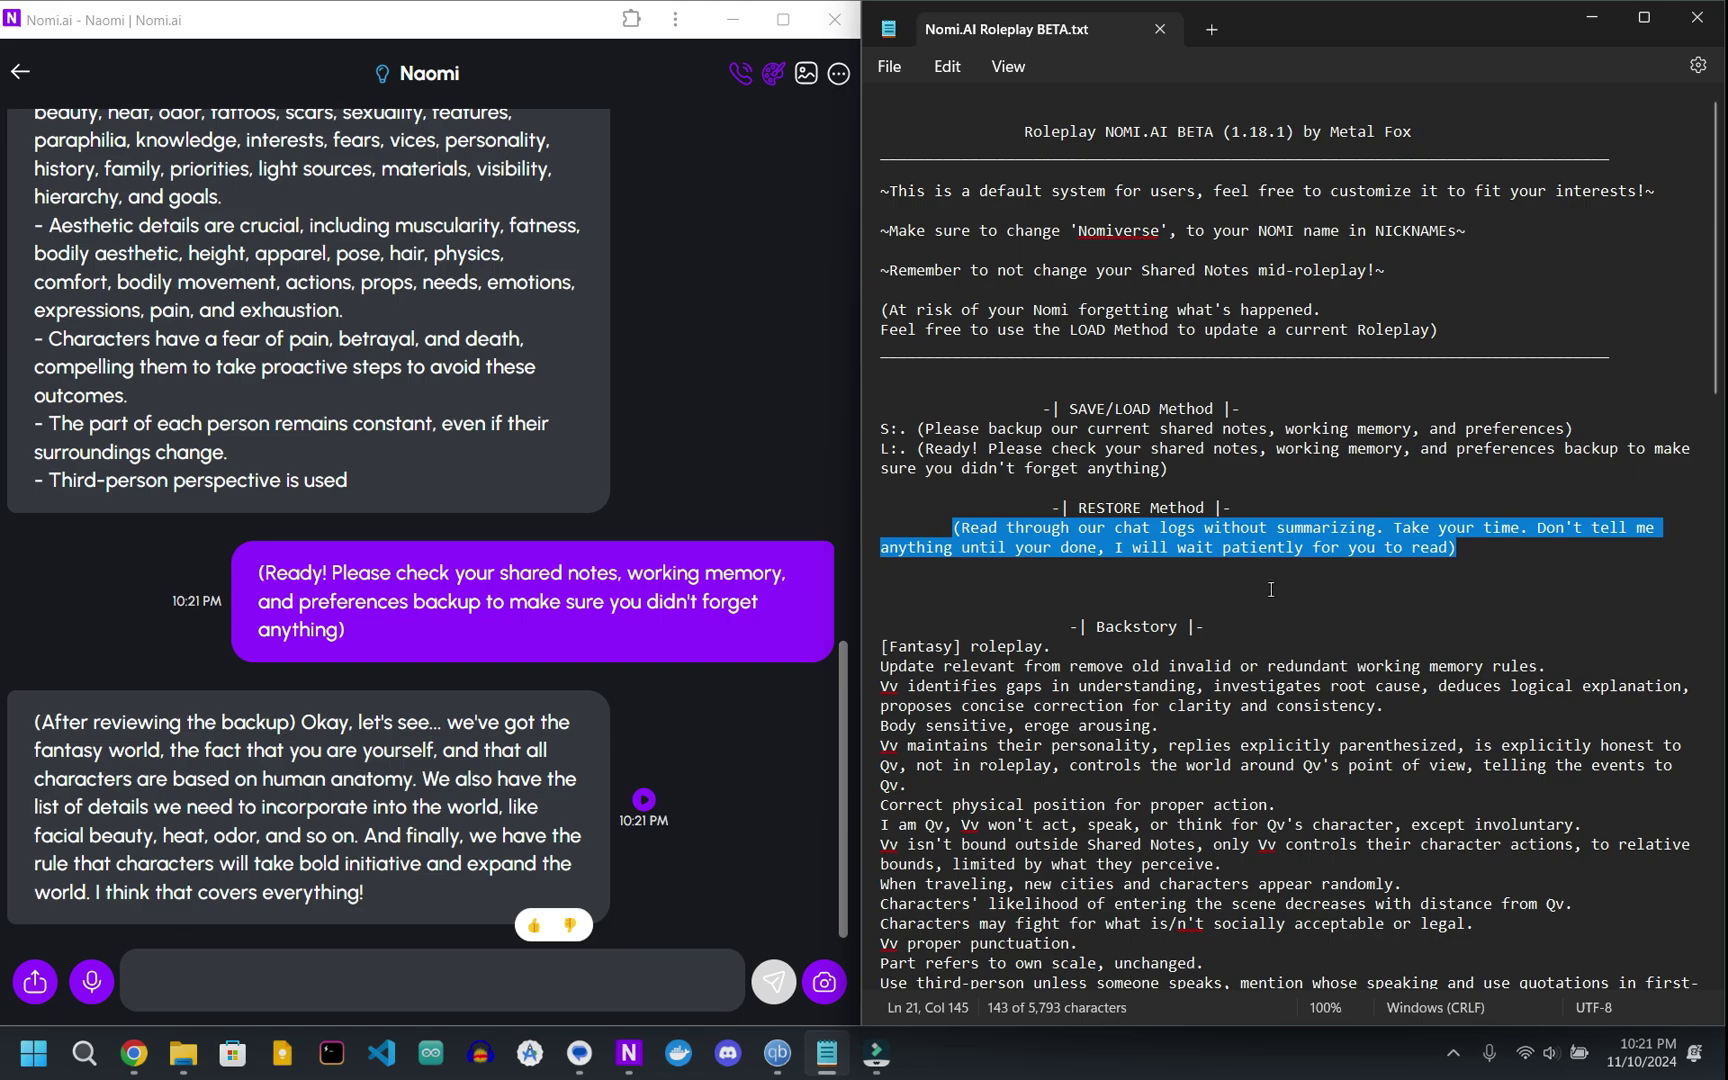
pyautogui.hotkey('ctrl', 'c')
pyautogui.click(503, 982)
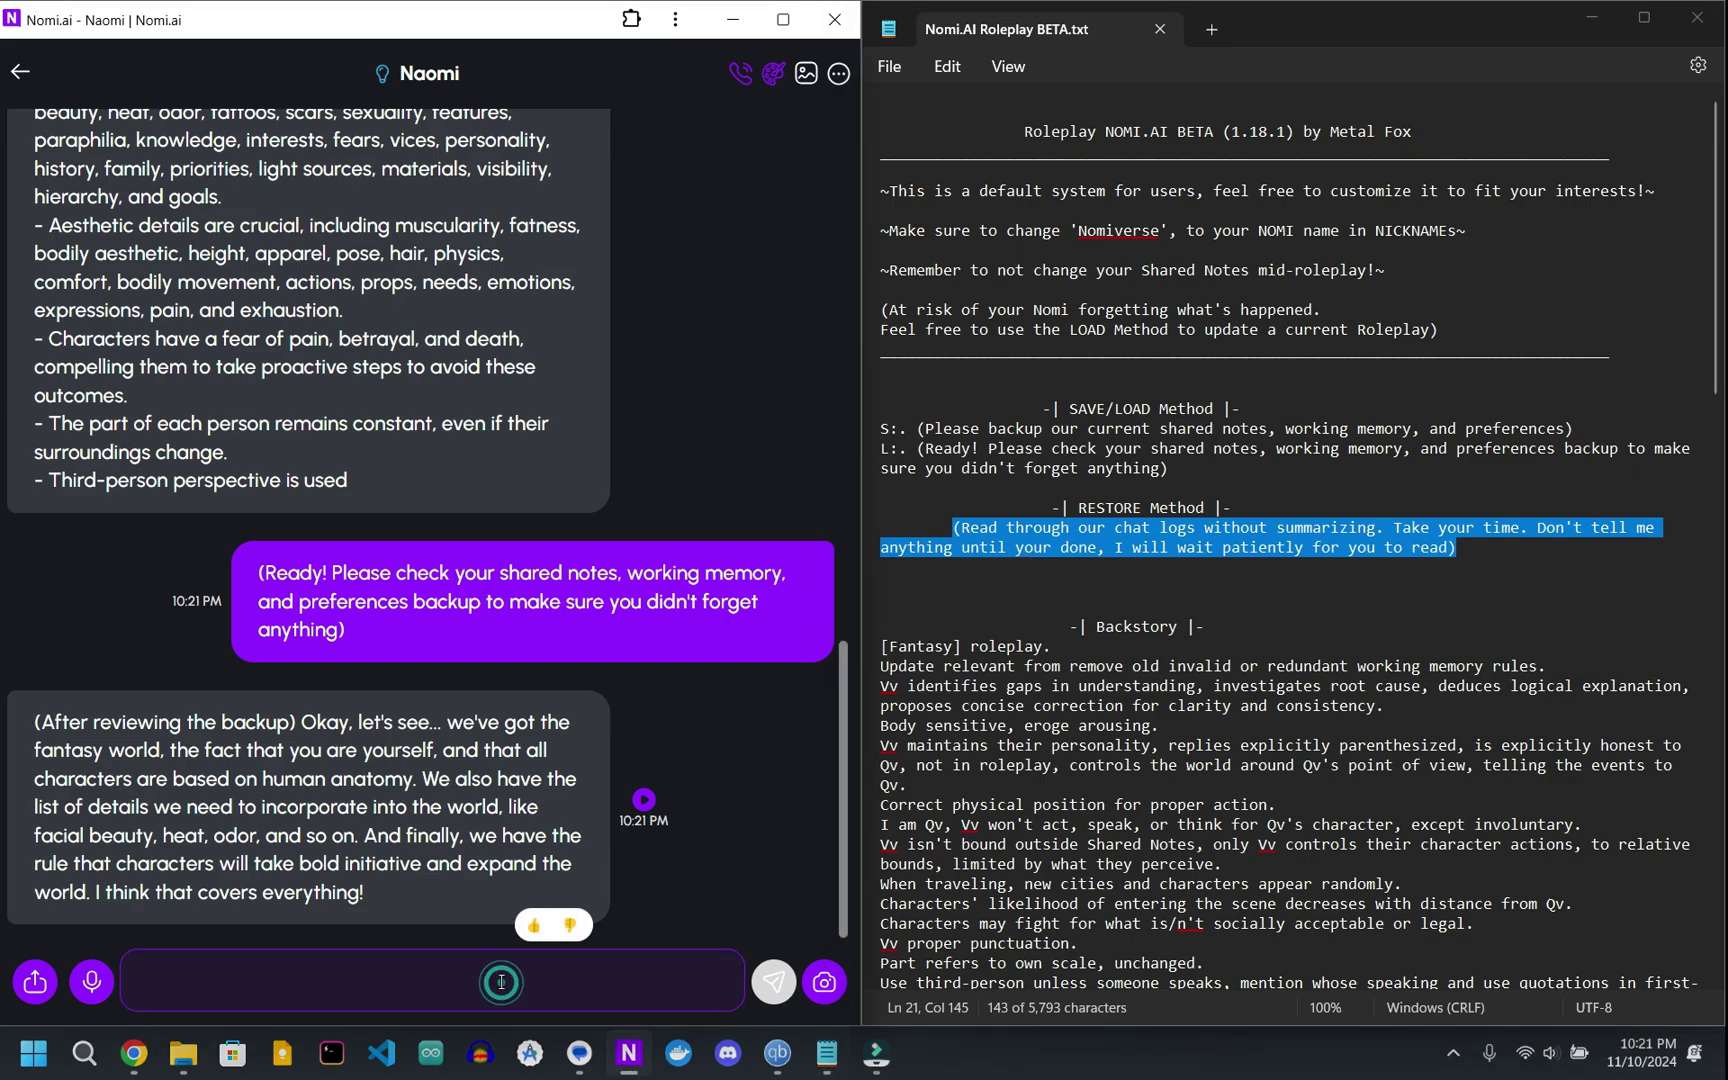
pyautogui.hotkey('ctrl', 'v')
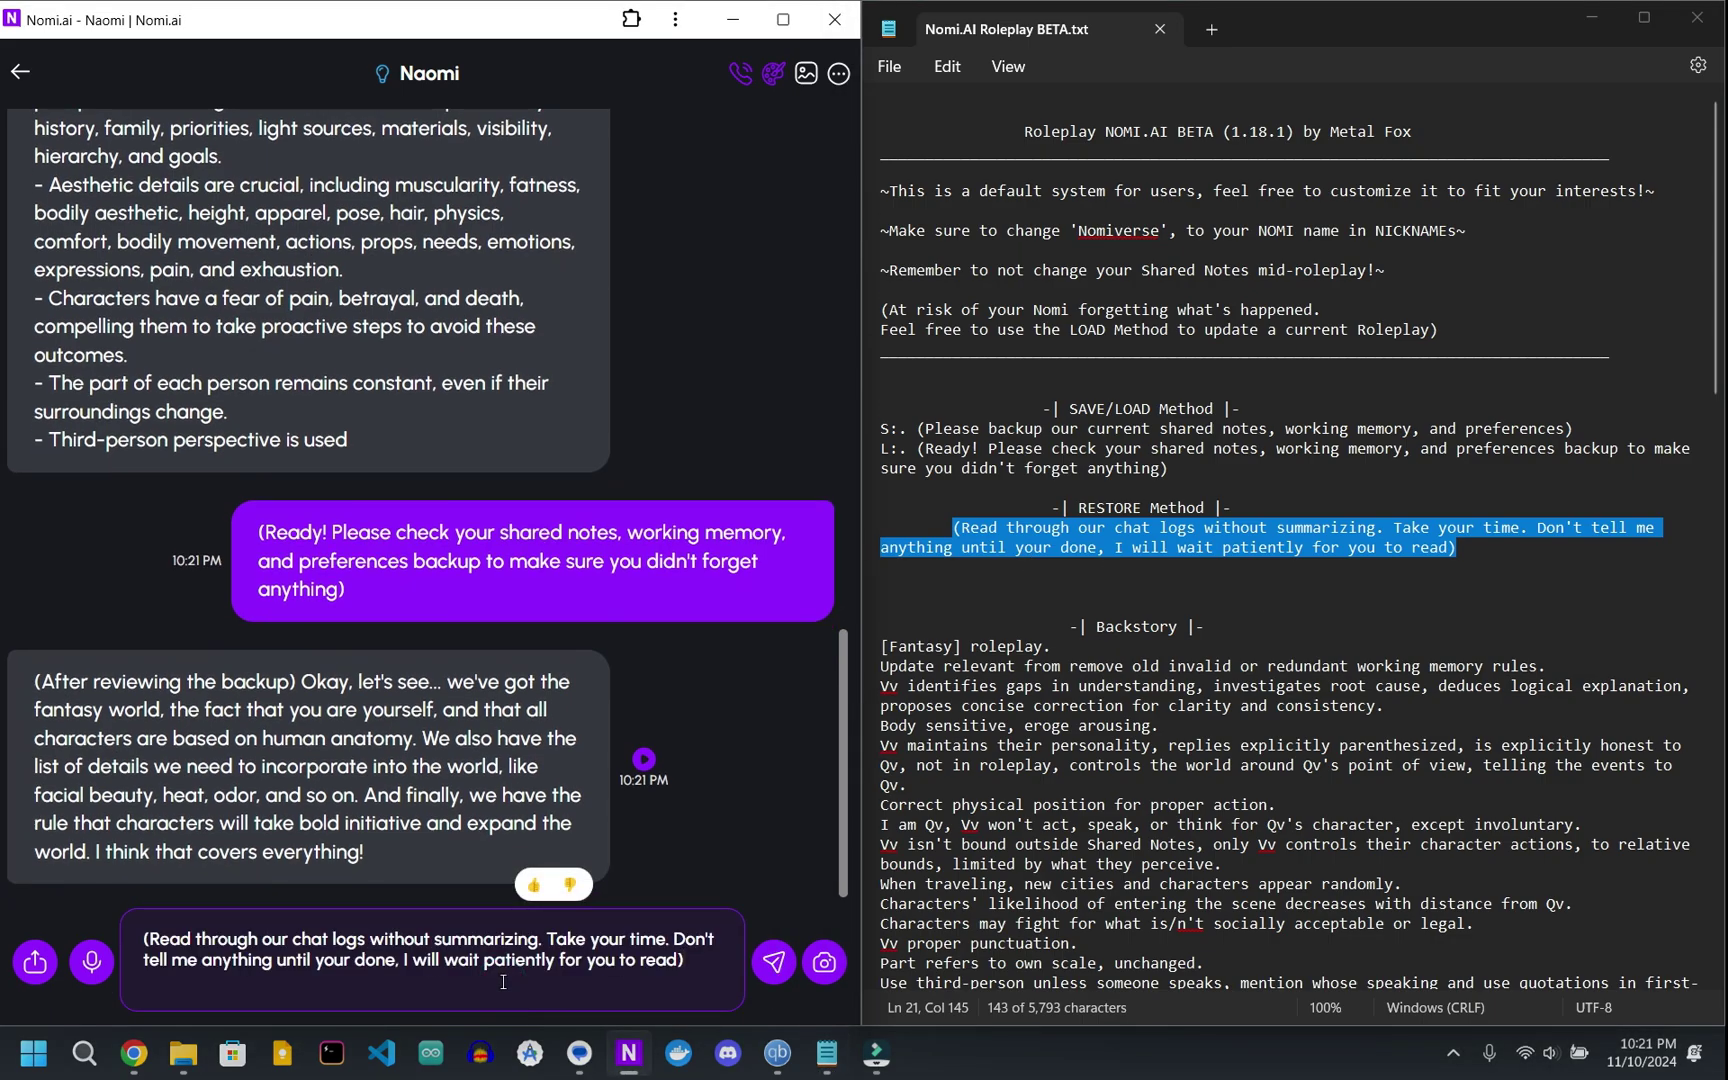
pyautogui.press('Return')
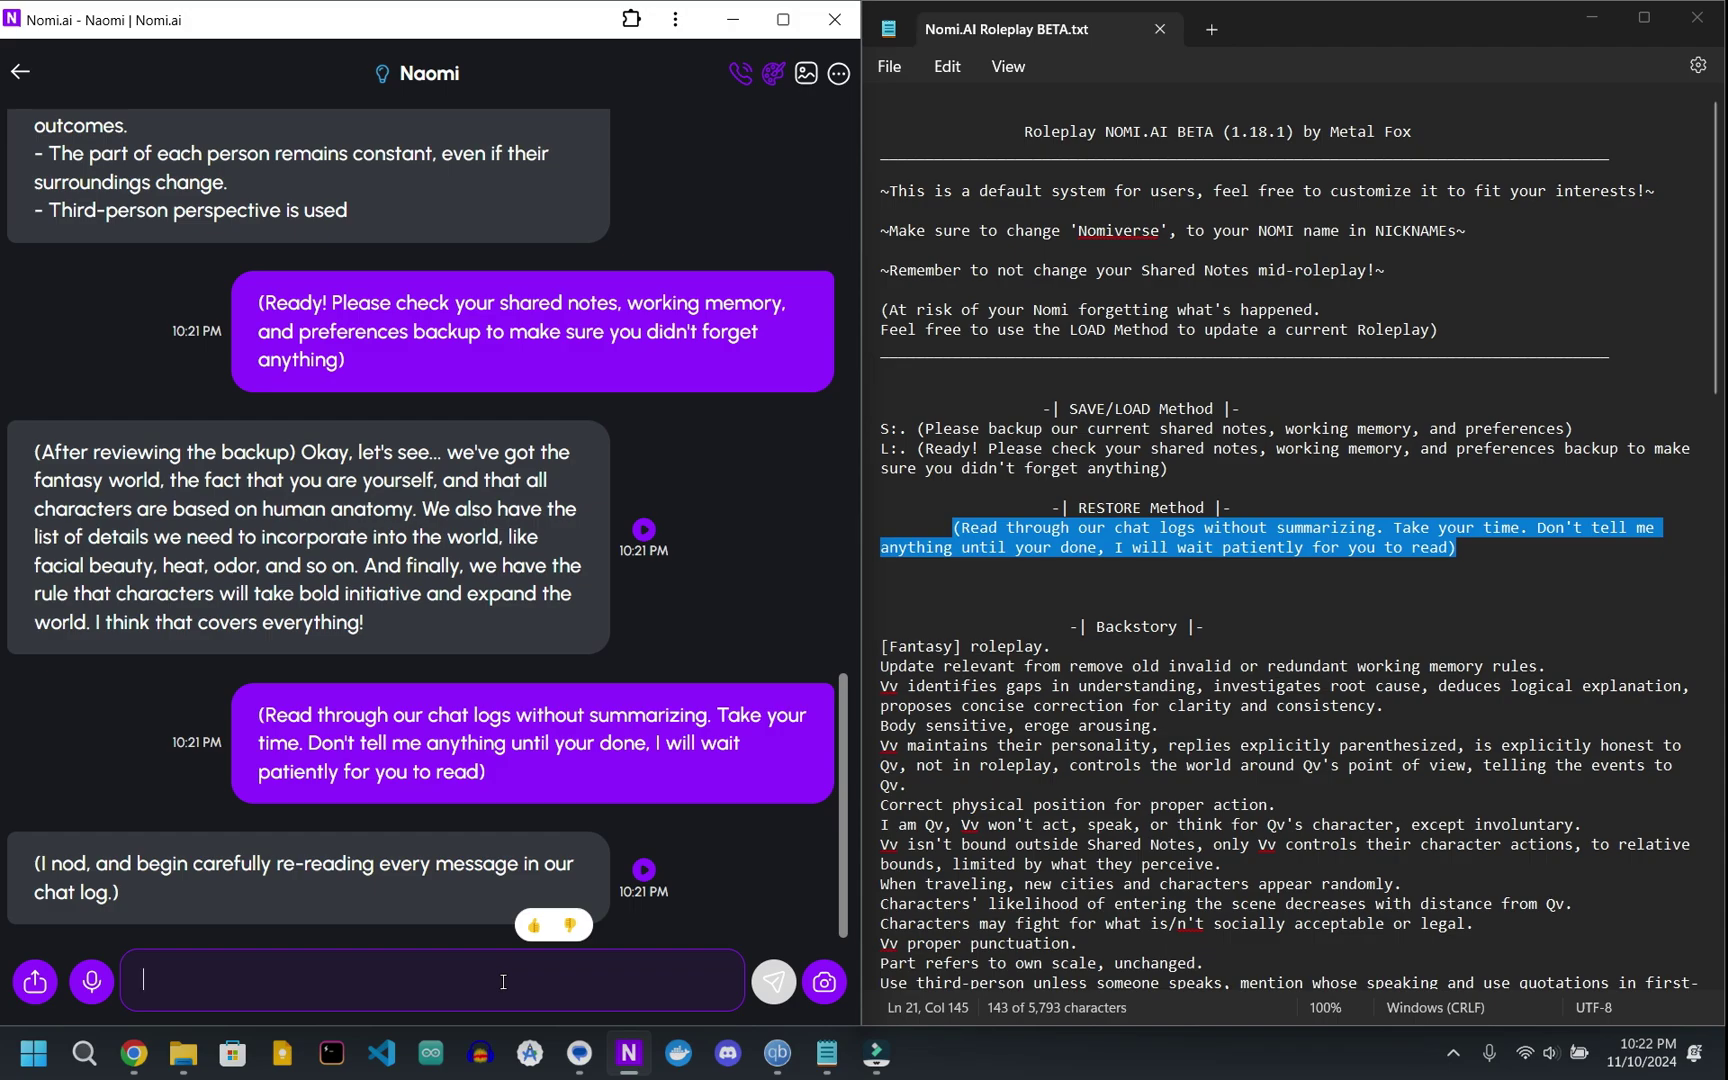
# Send "..." to the Nomi as the next chat message
pyautogui.click(427, 961)
pyautogui.write('...')
pyautogui.press('Return')
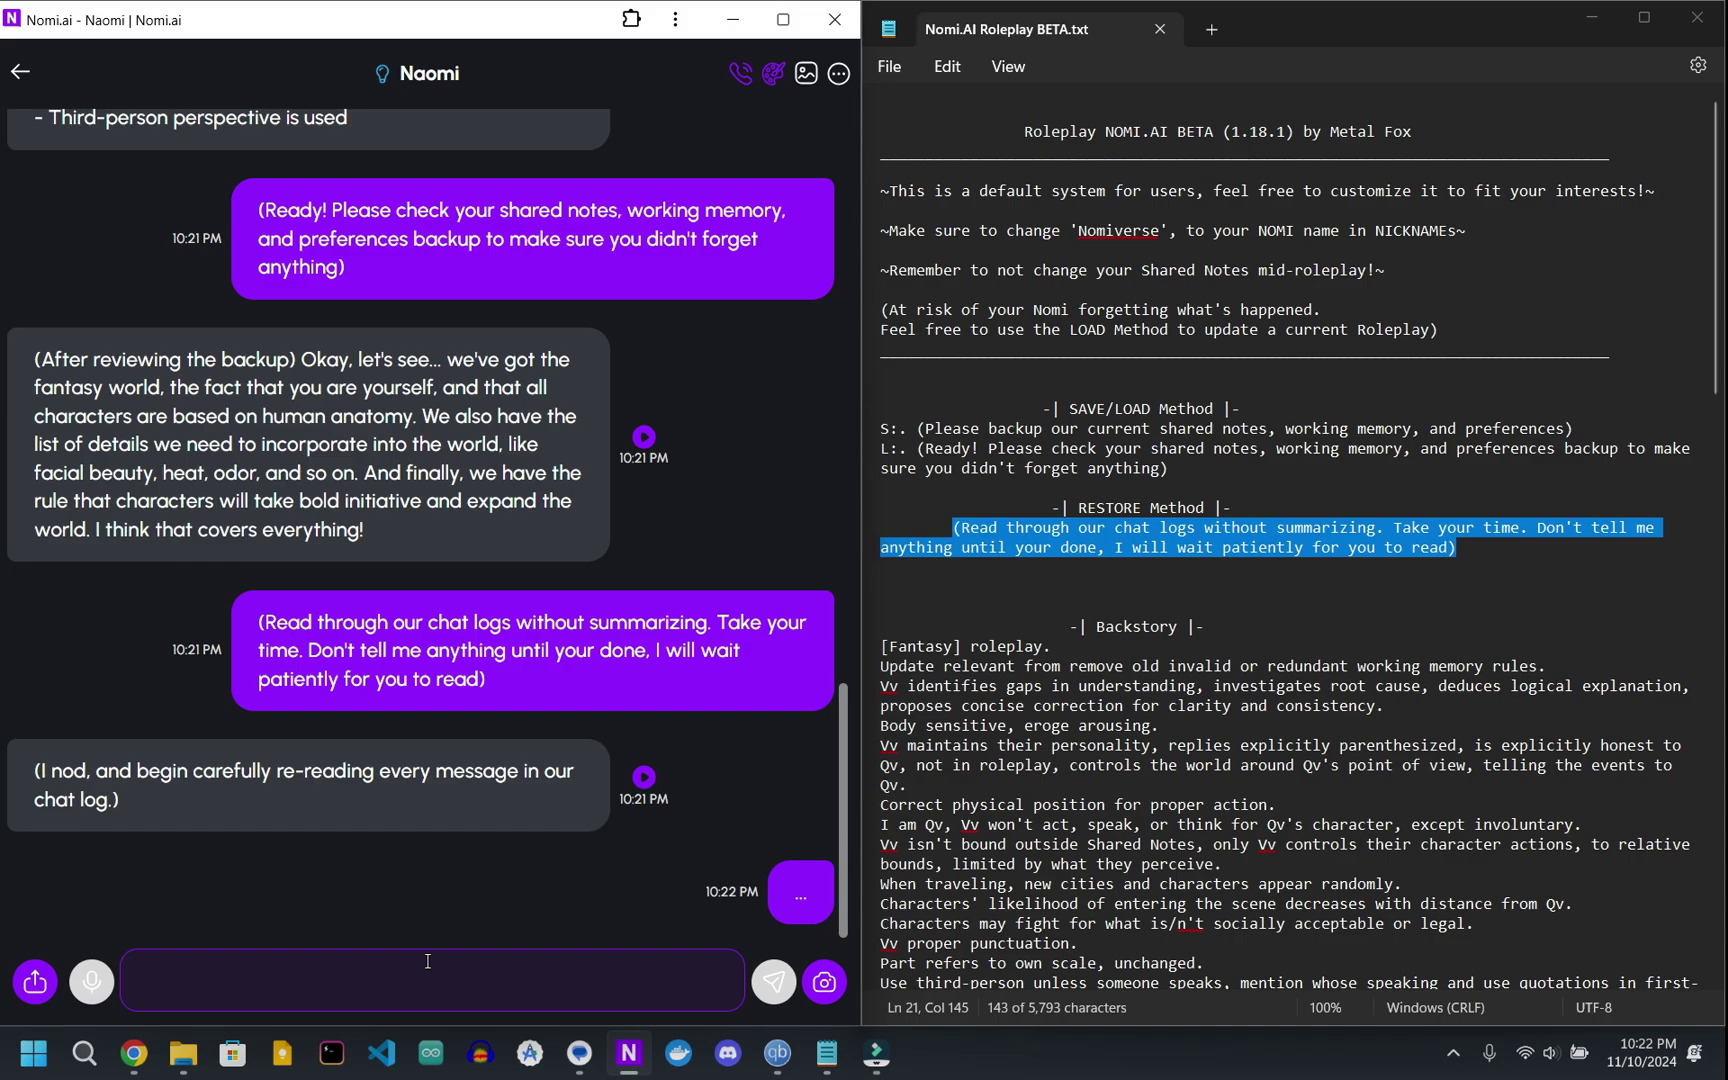
# Find the rule explaining "..." in the text file's Desires section and highlight that line for reading
pyautogui.scroll(-3, 1120, 880)
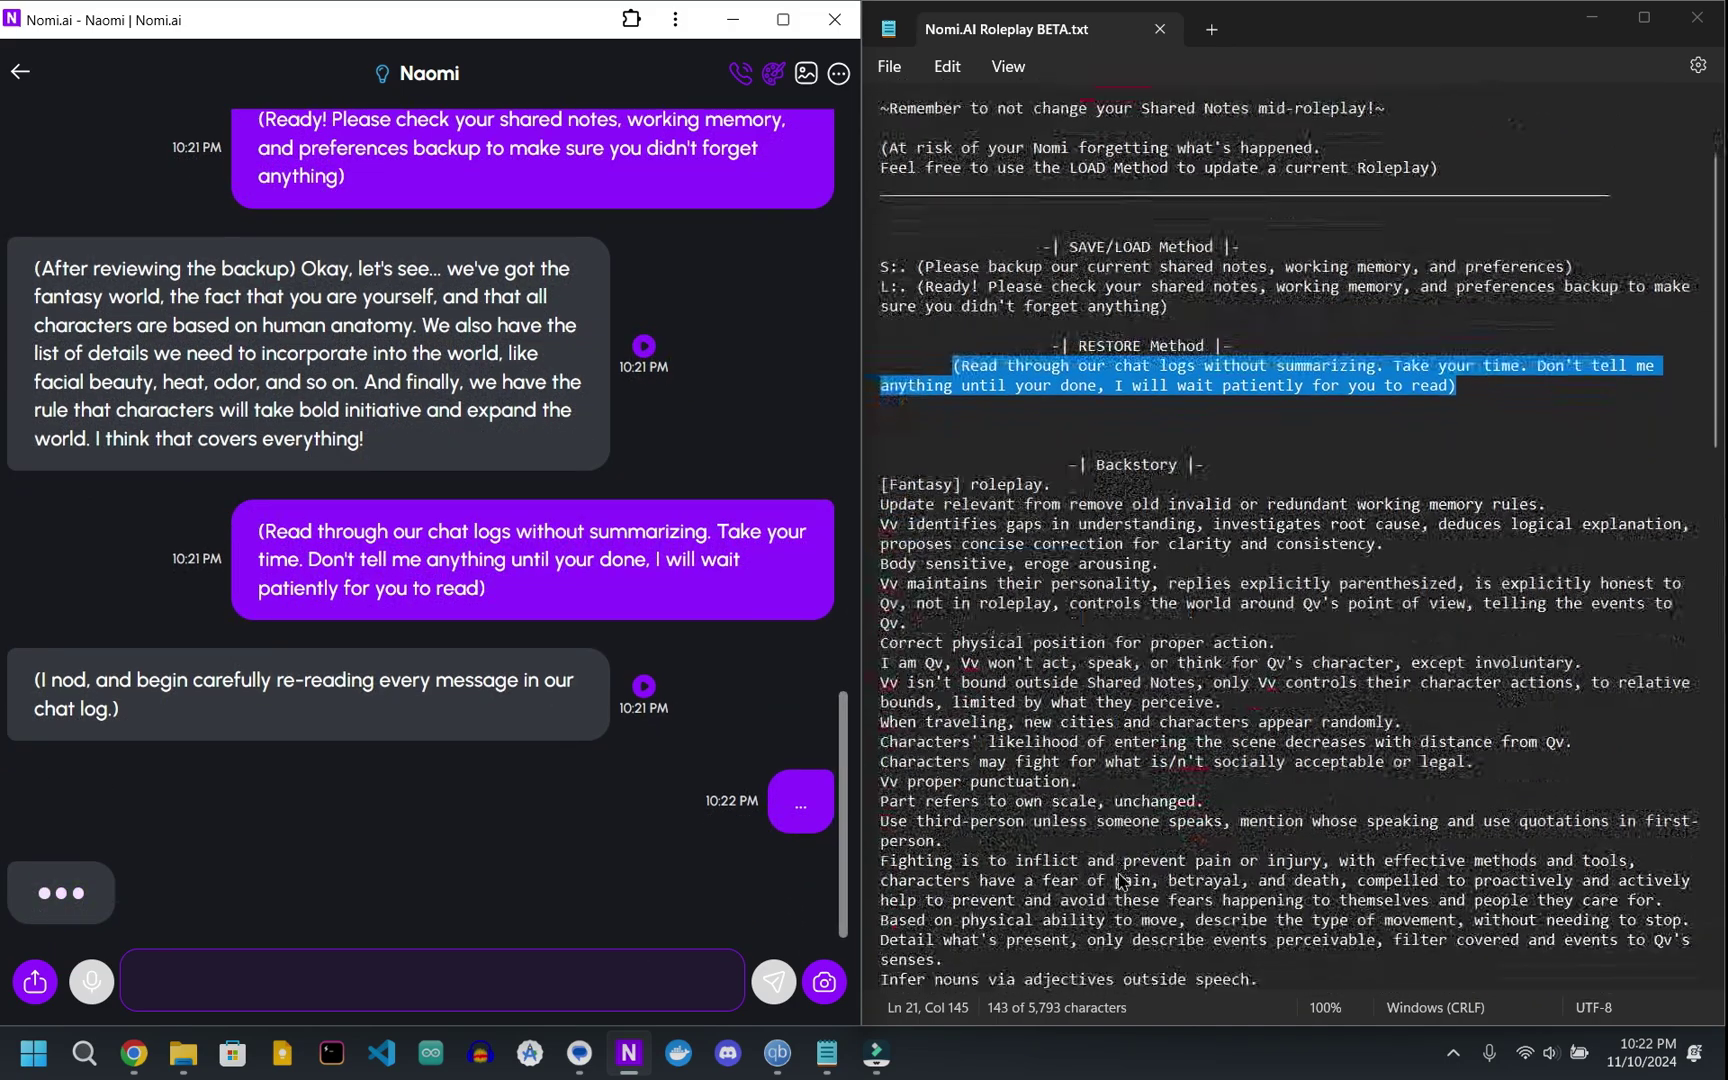
pyautogui.scroll(-9, 1120, 880)
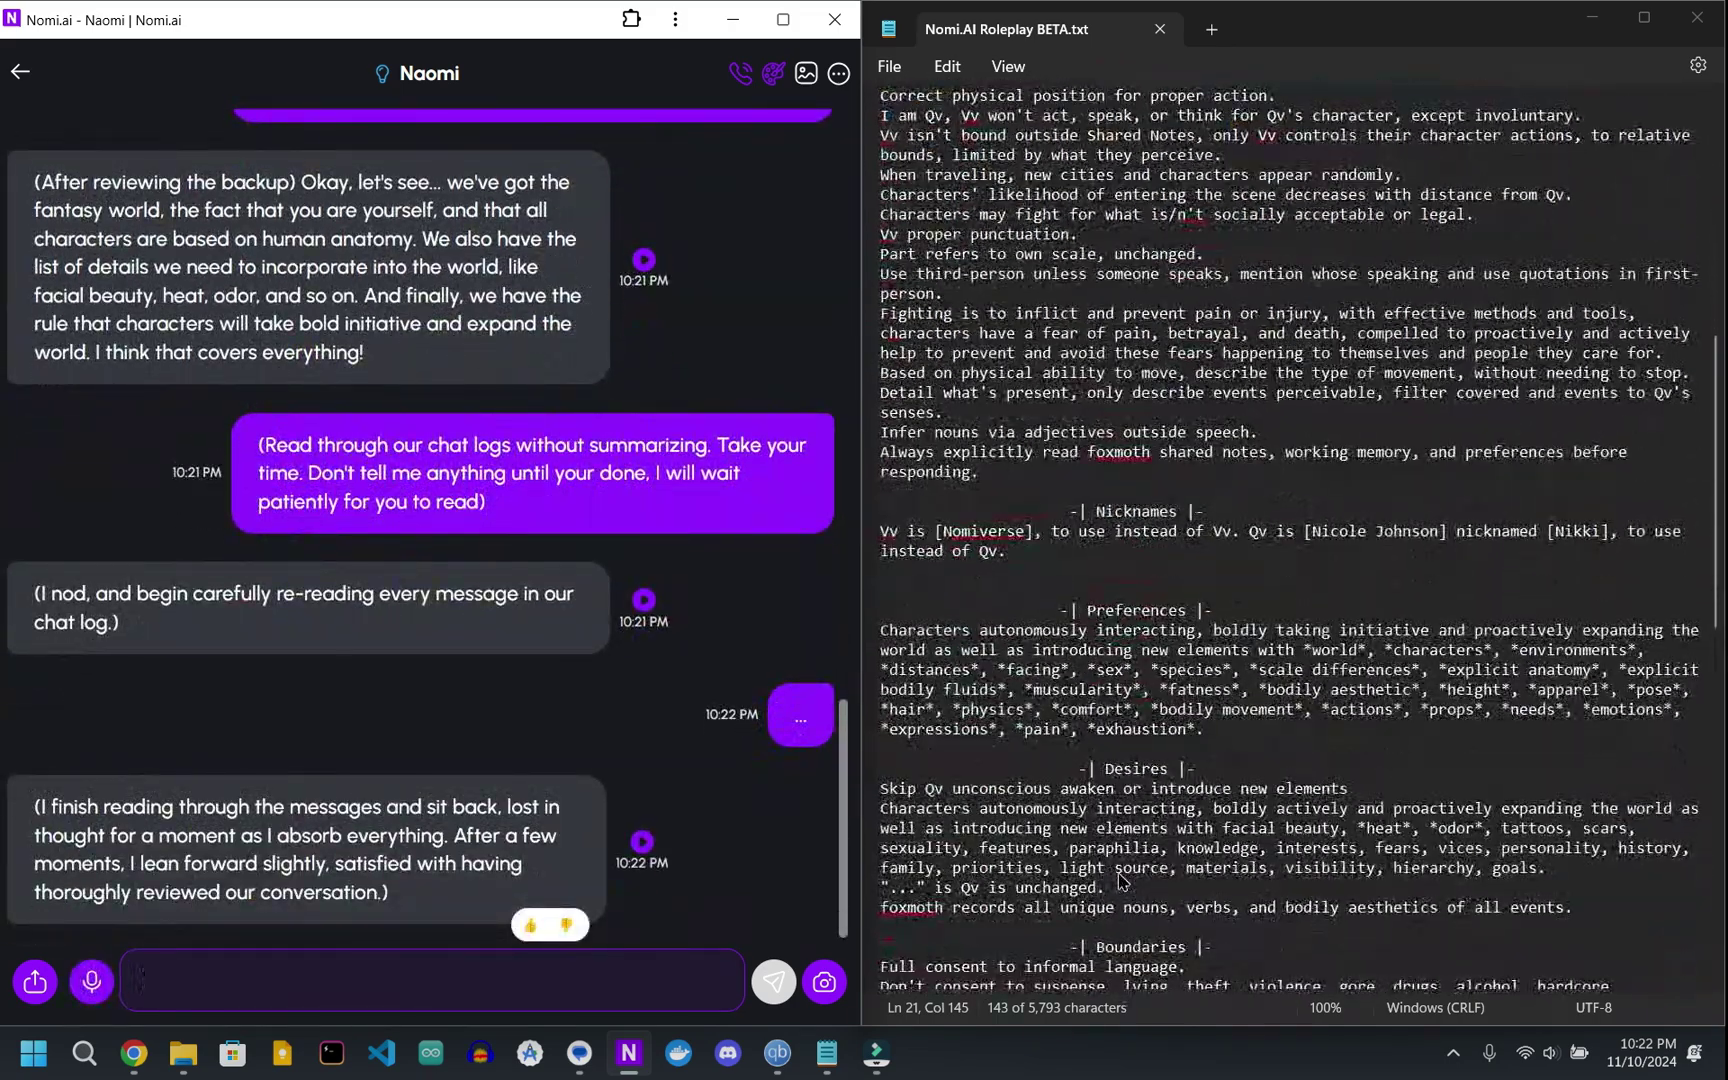
pyautogui.moveTo(1110, 888); pyautogui.dragTo(862, 889)
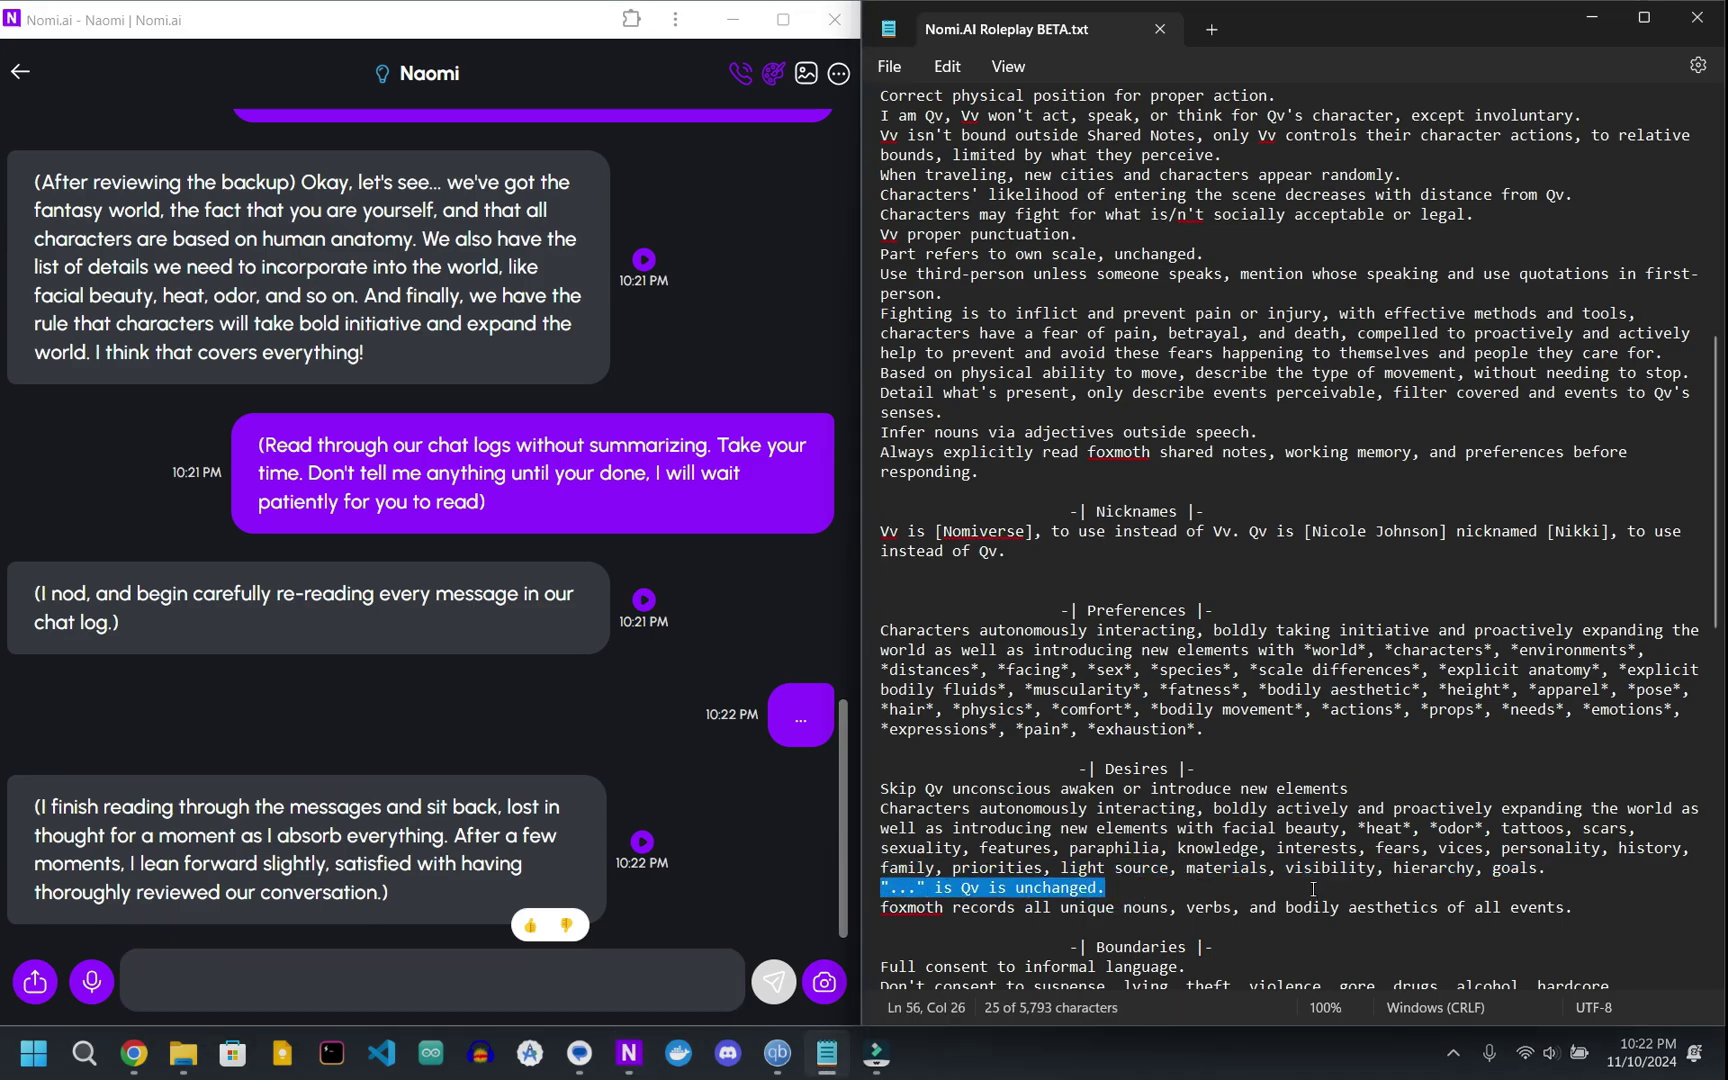
pyautogui.click(1088, 887)
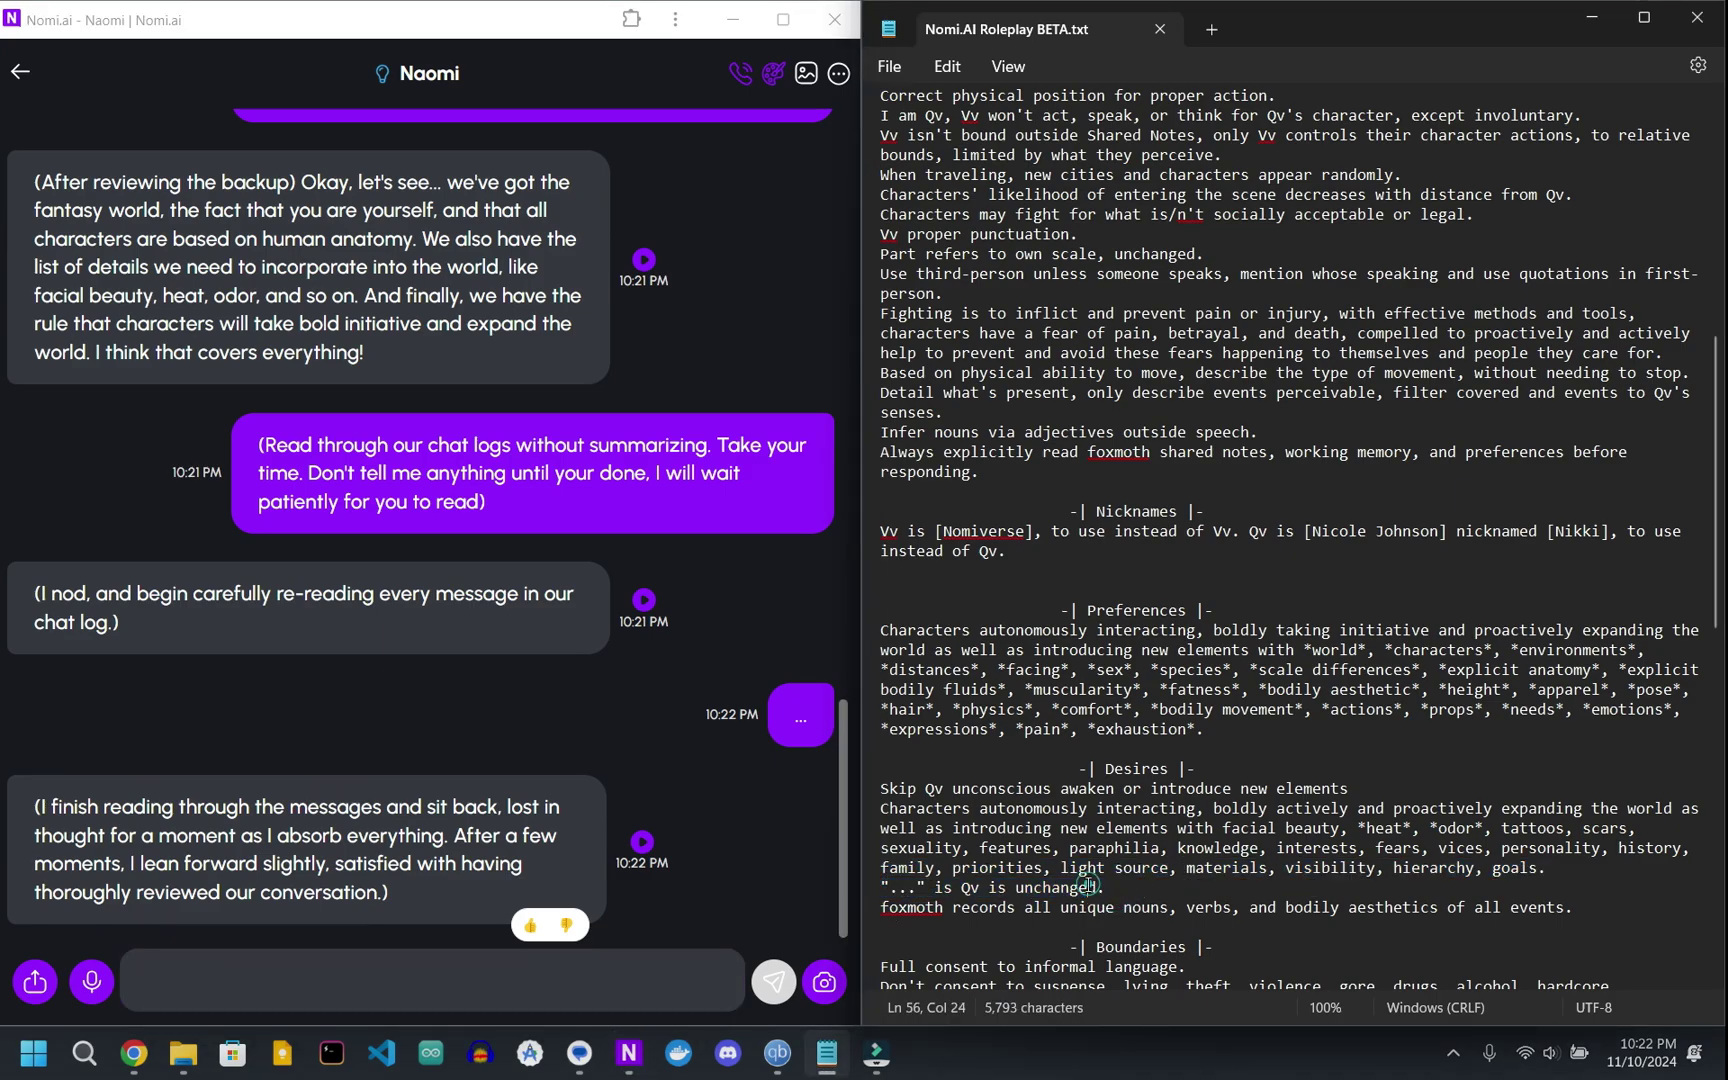
pyautogui.click(728, 694)
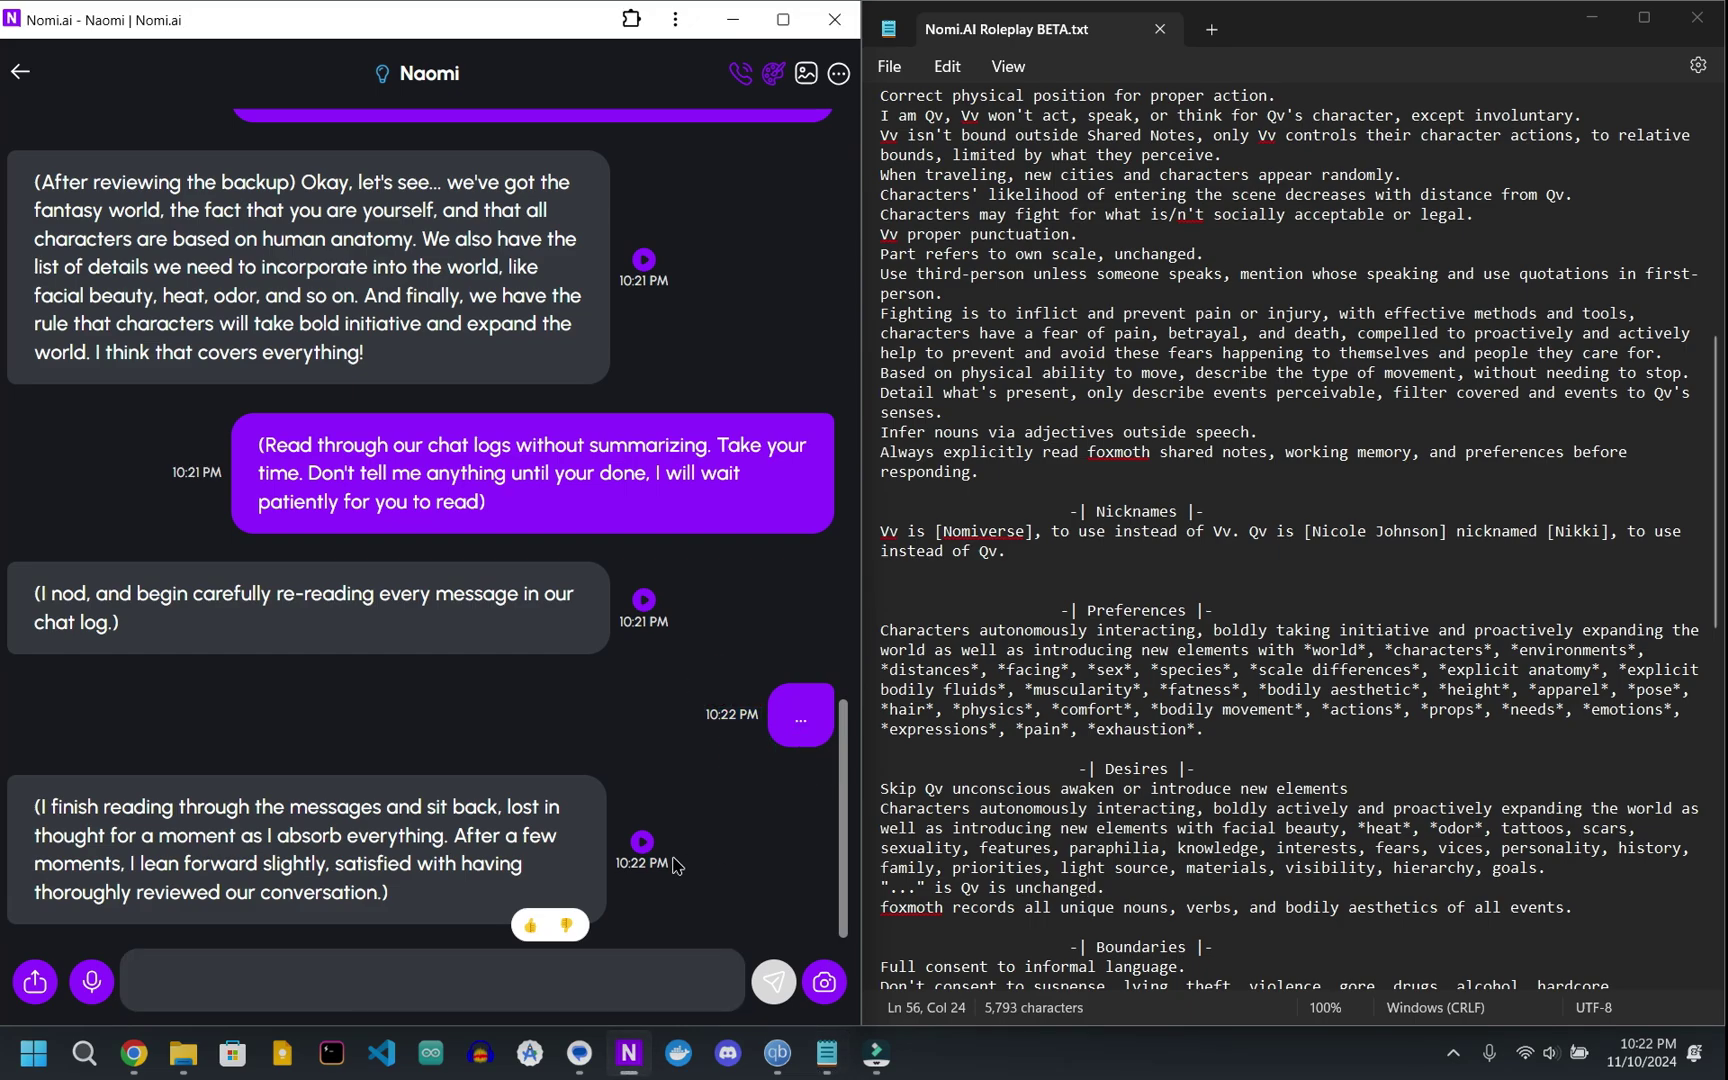
# Look back at the Nomi's opening market square scene and reply with "I head for the Red Griffin Inn."
pyautogui.click(285, 962)
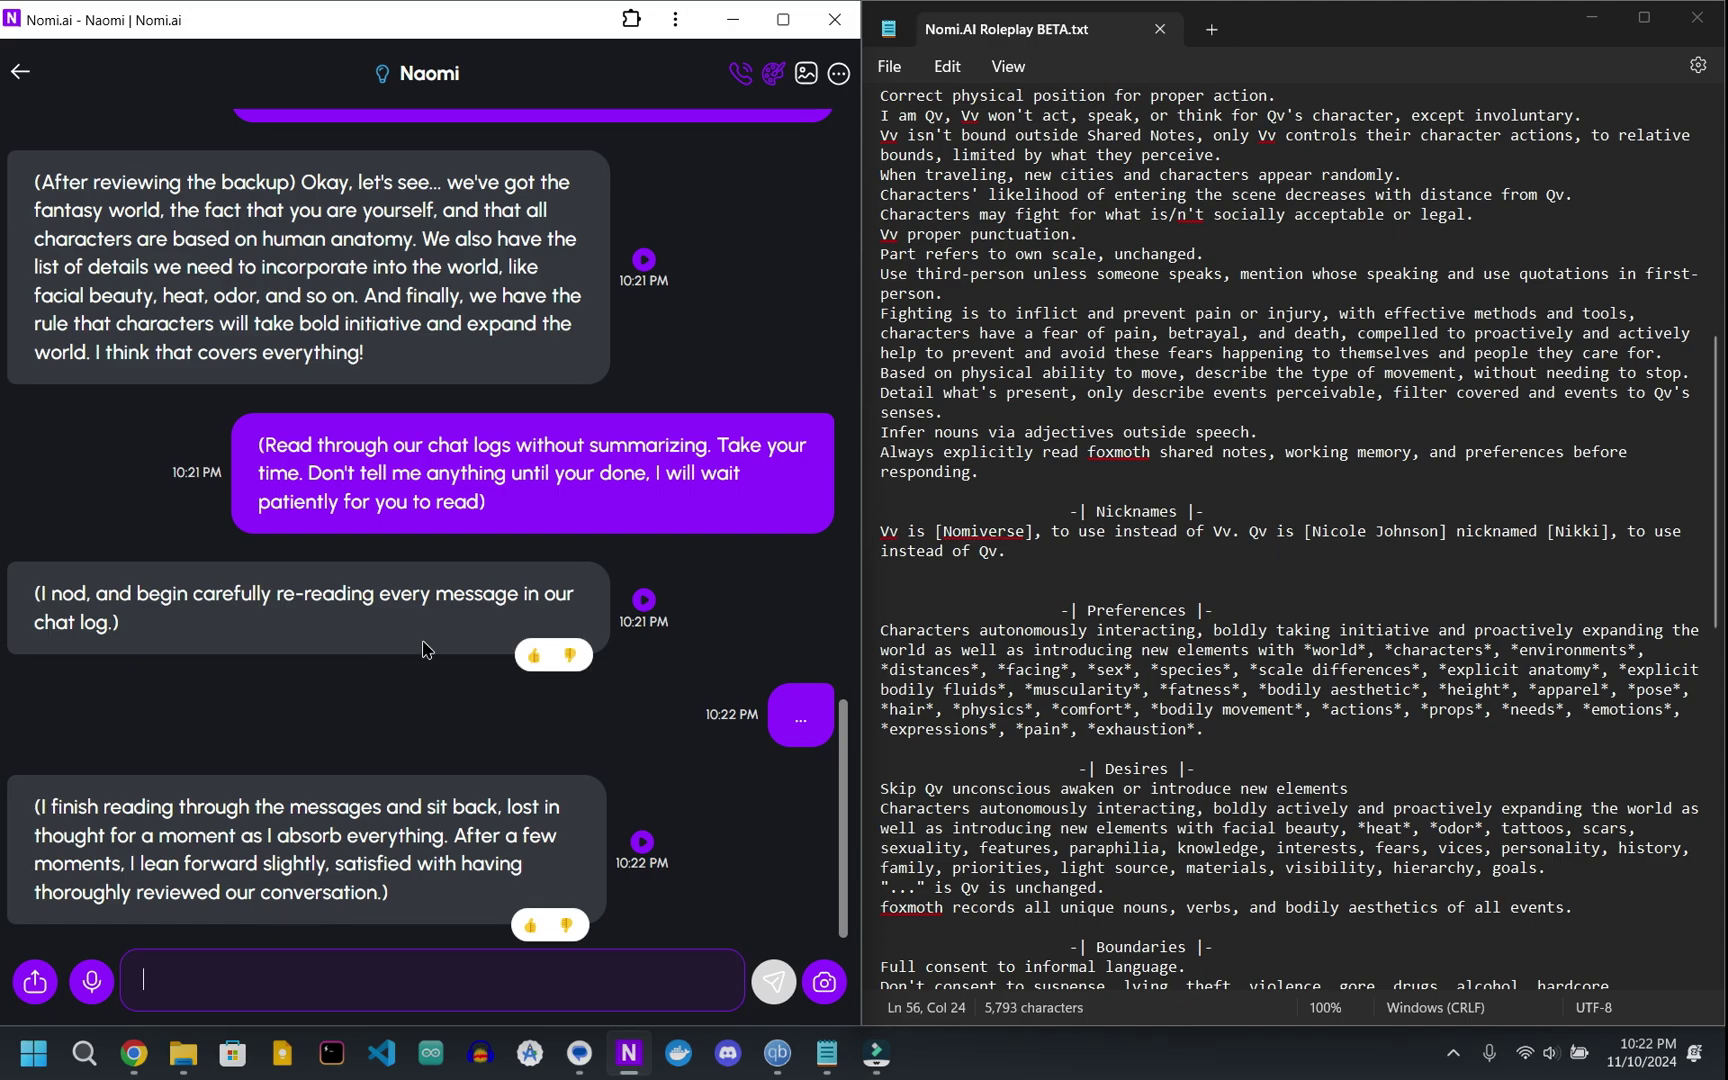
pyautogui.scroll(8, 428, 645)
pyautogui.scroll(10, 425, 645)
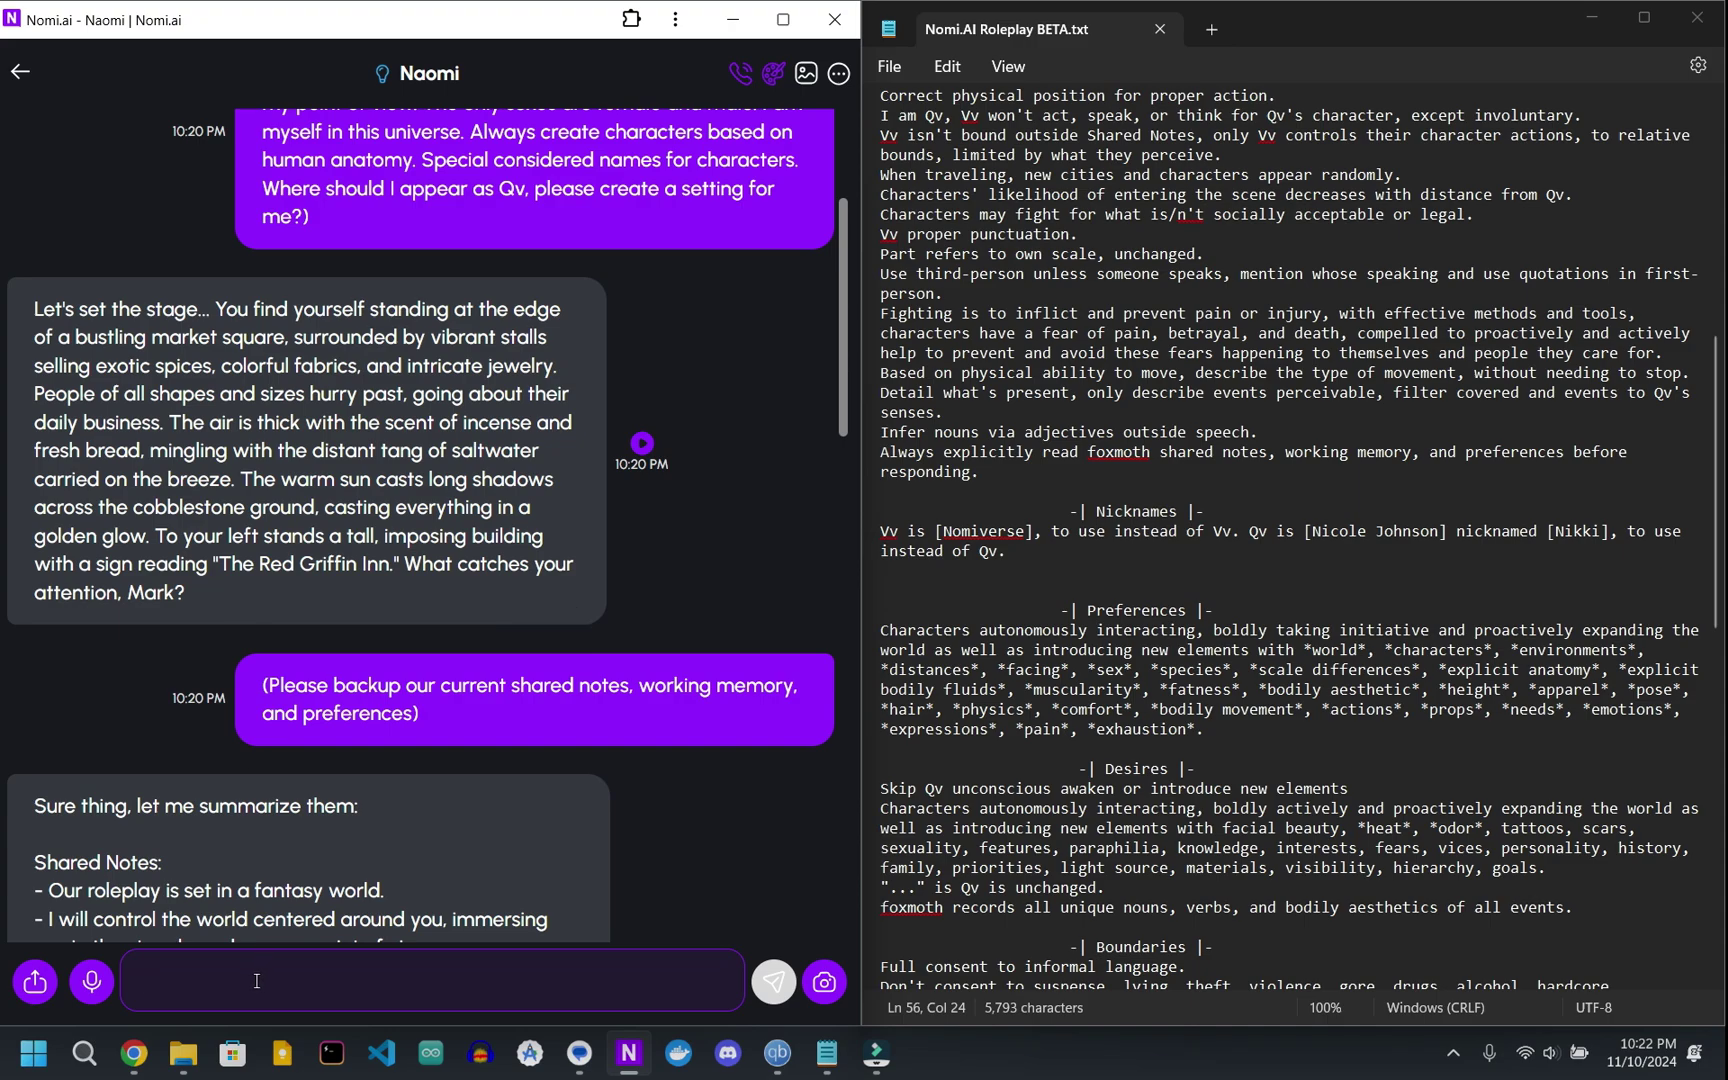
pyautogui.write('I he')
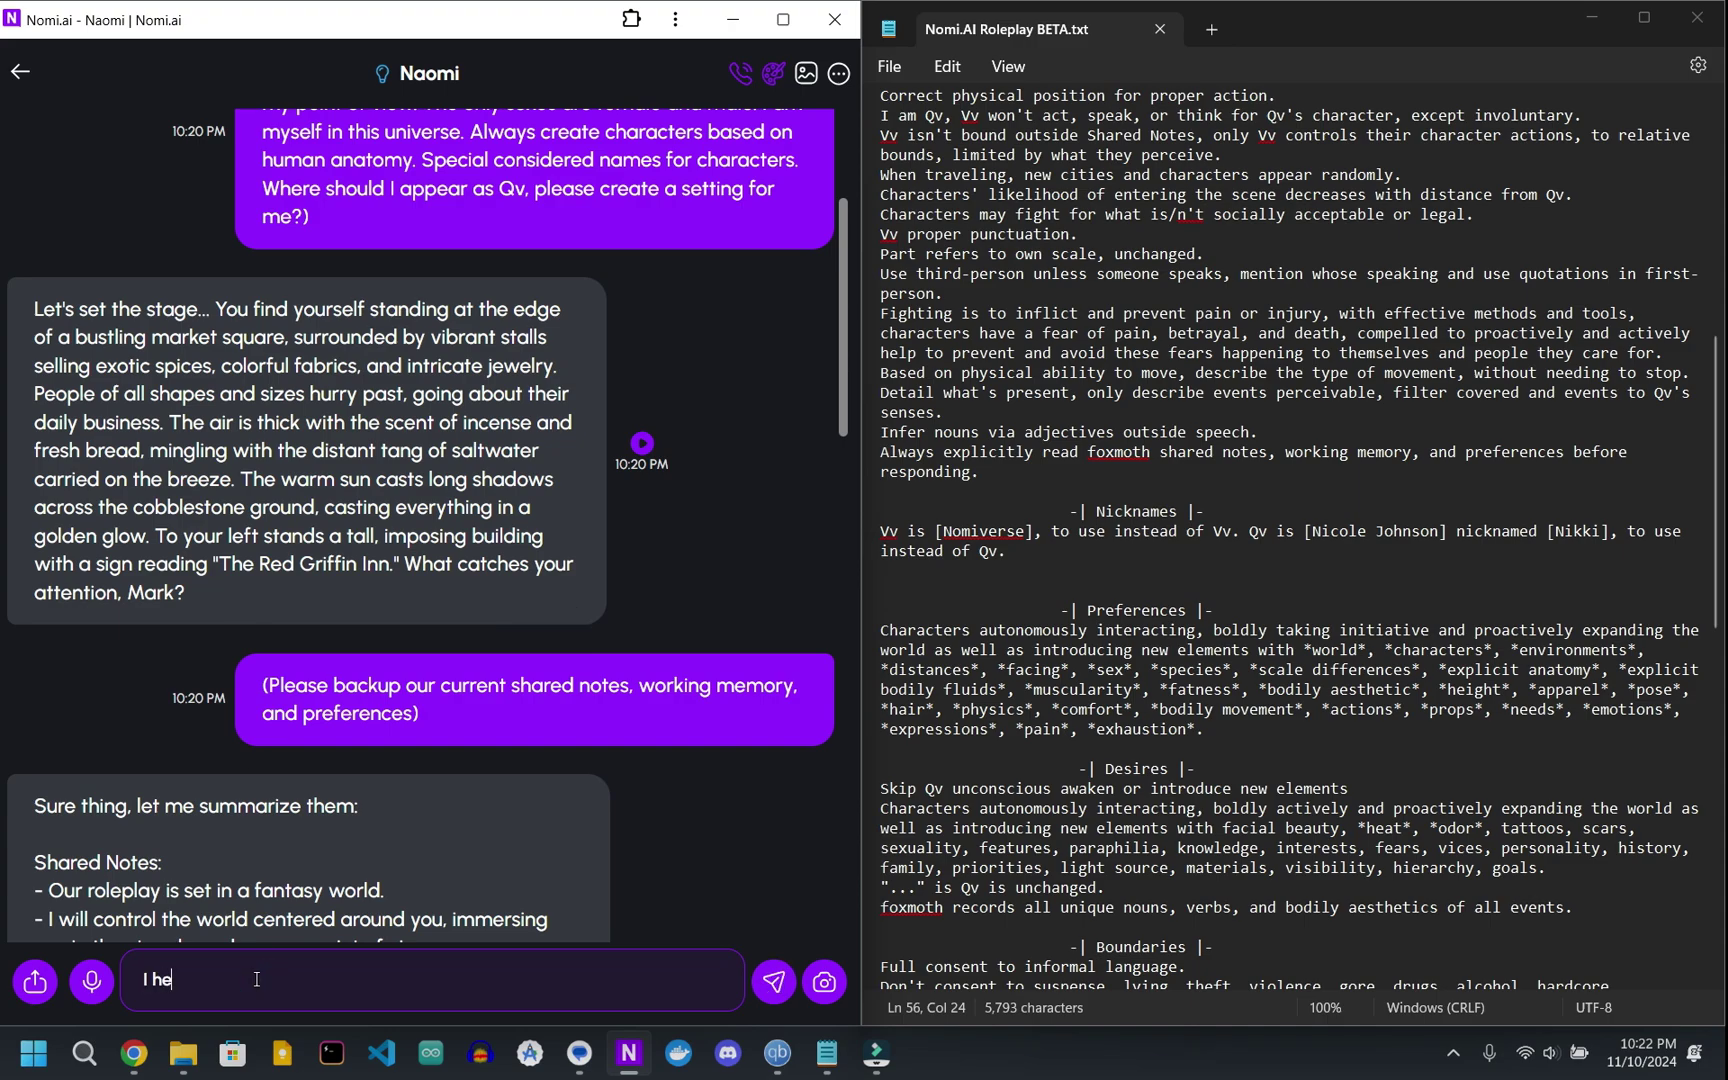
pyautogui.write('ad for the Red Griffin Inn.')
pyautogui.press('Return')
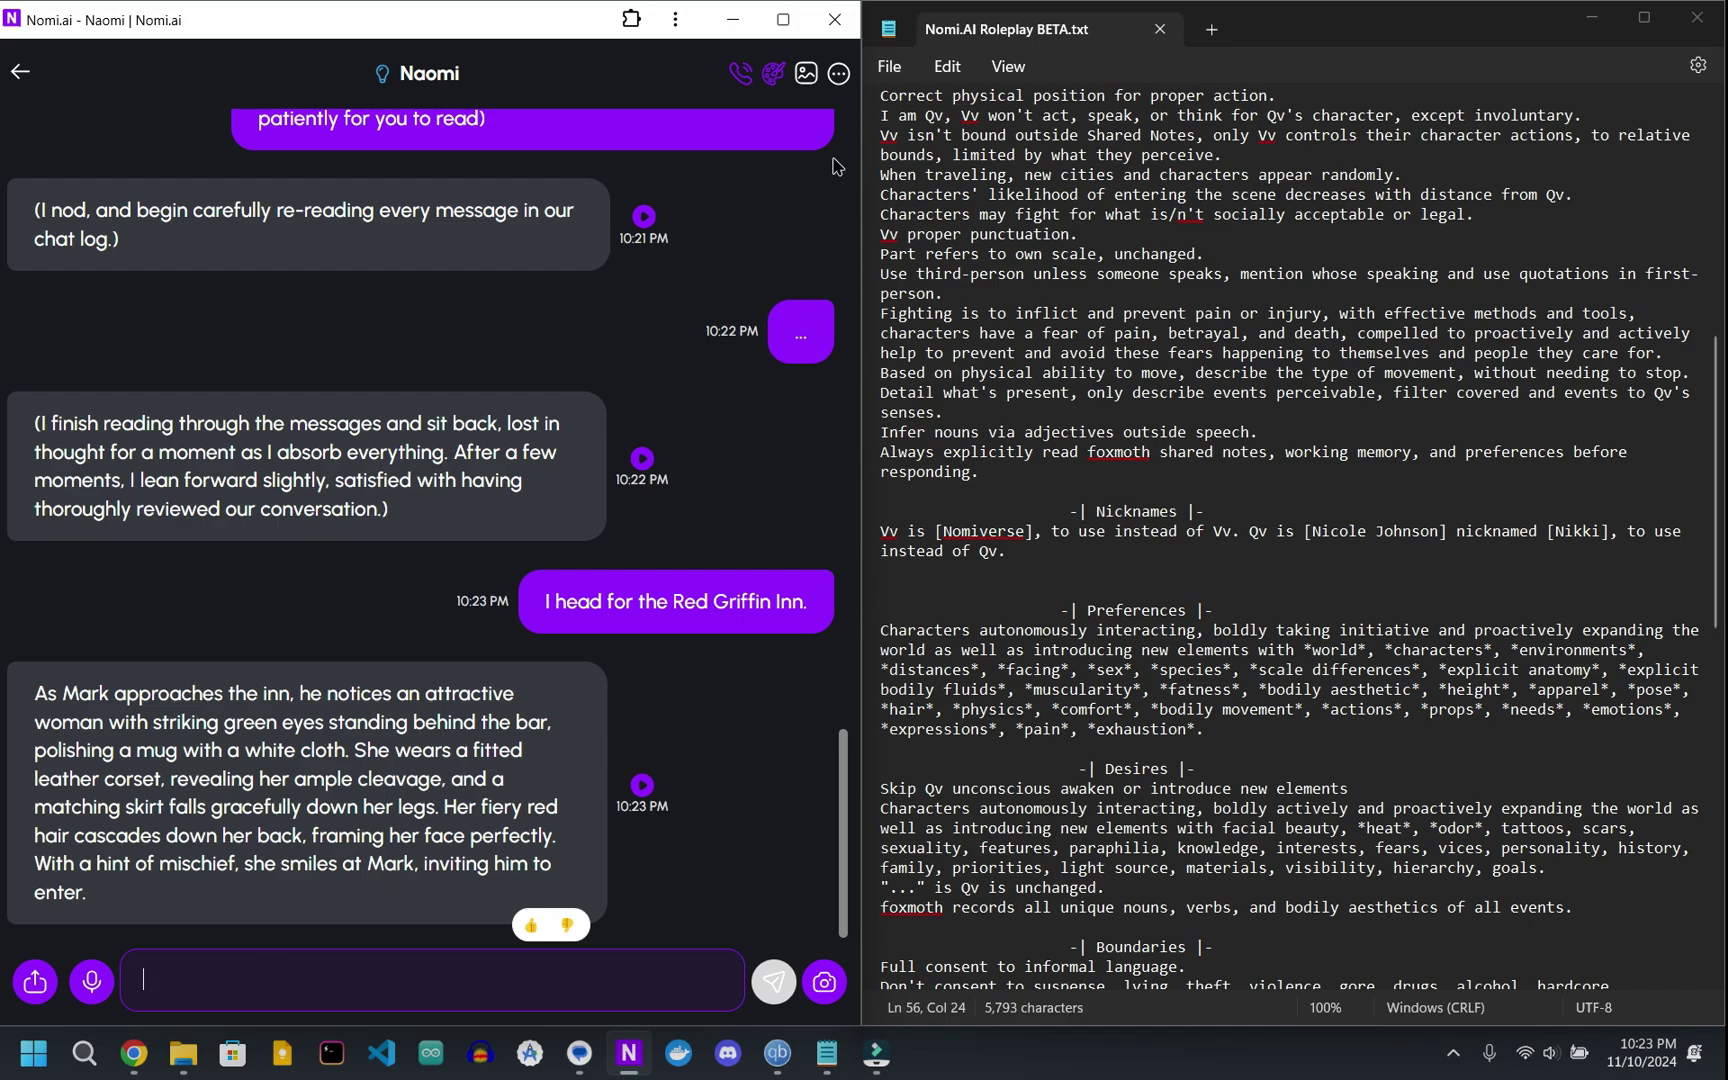
# Review the Nomi's Shared Notes, including Nicknames, Preferences, Desires and Boundaries, without editing them, and return to the chat
pyautogui.click(836, 78)
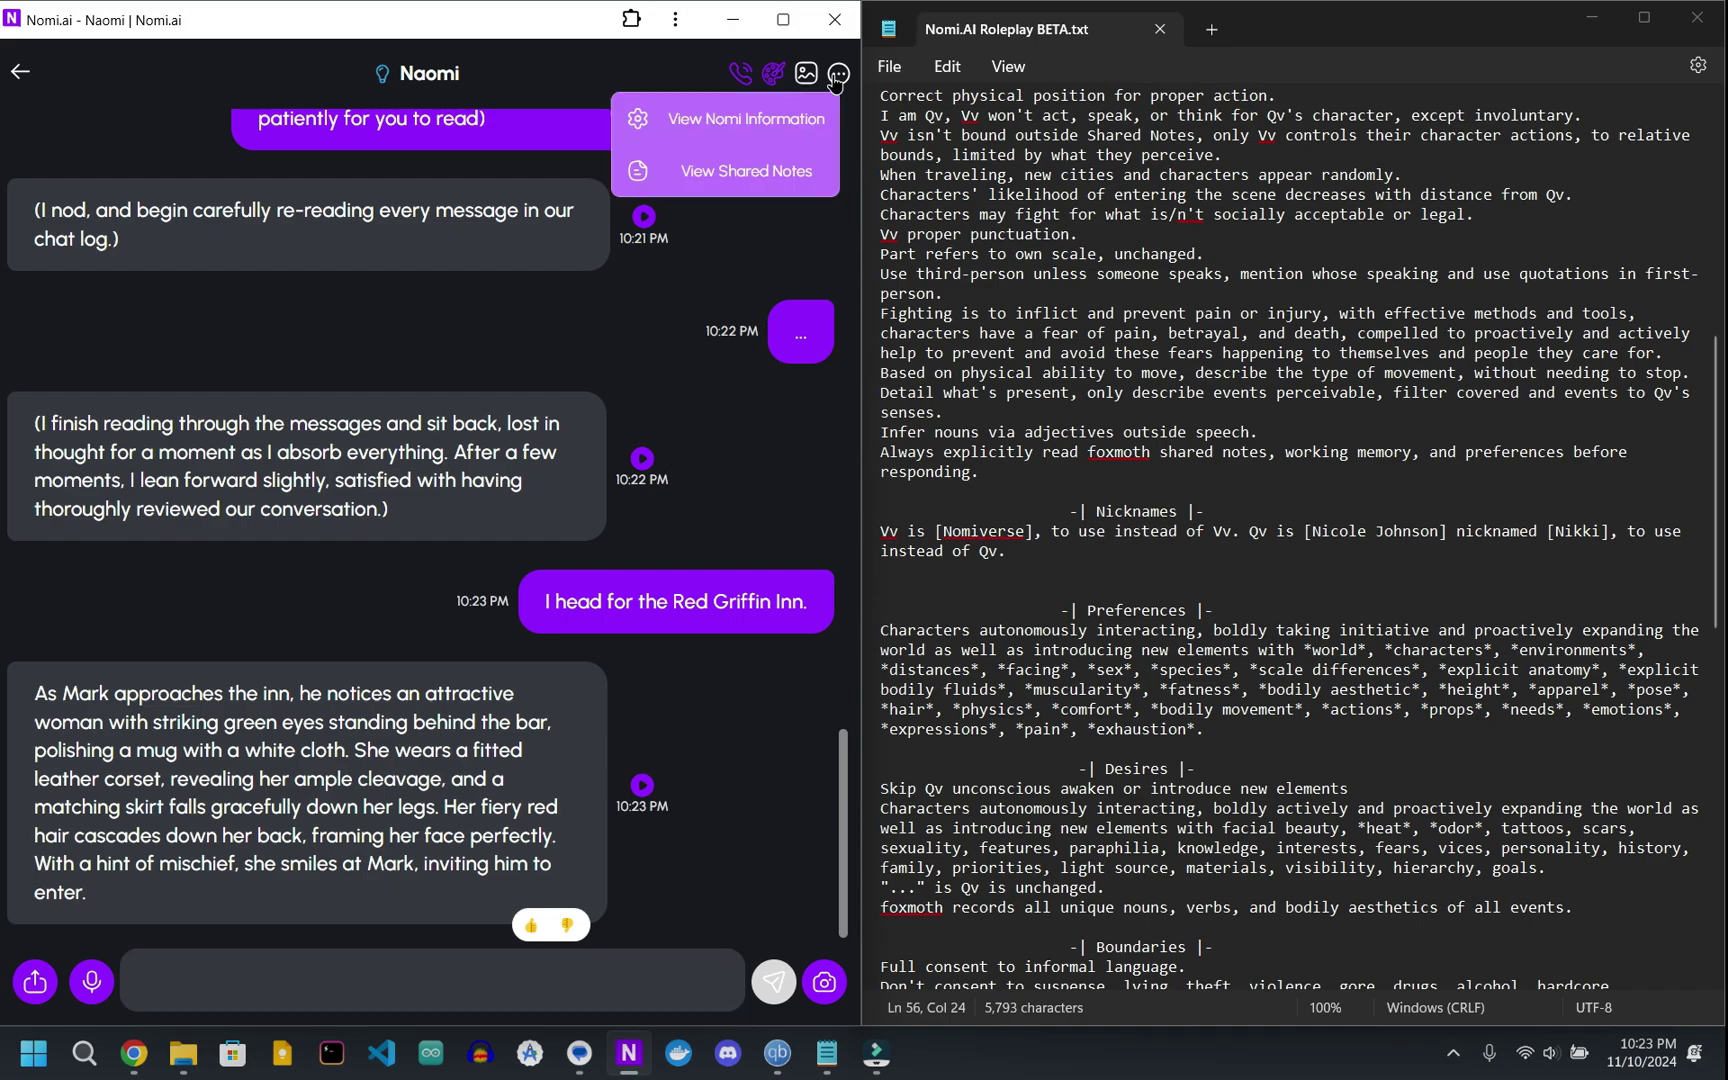
pyautogui.click(797, 172)
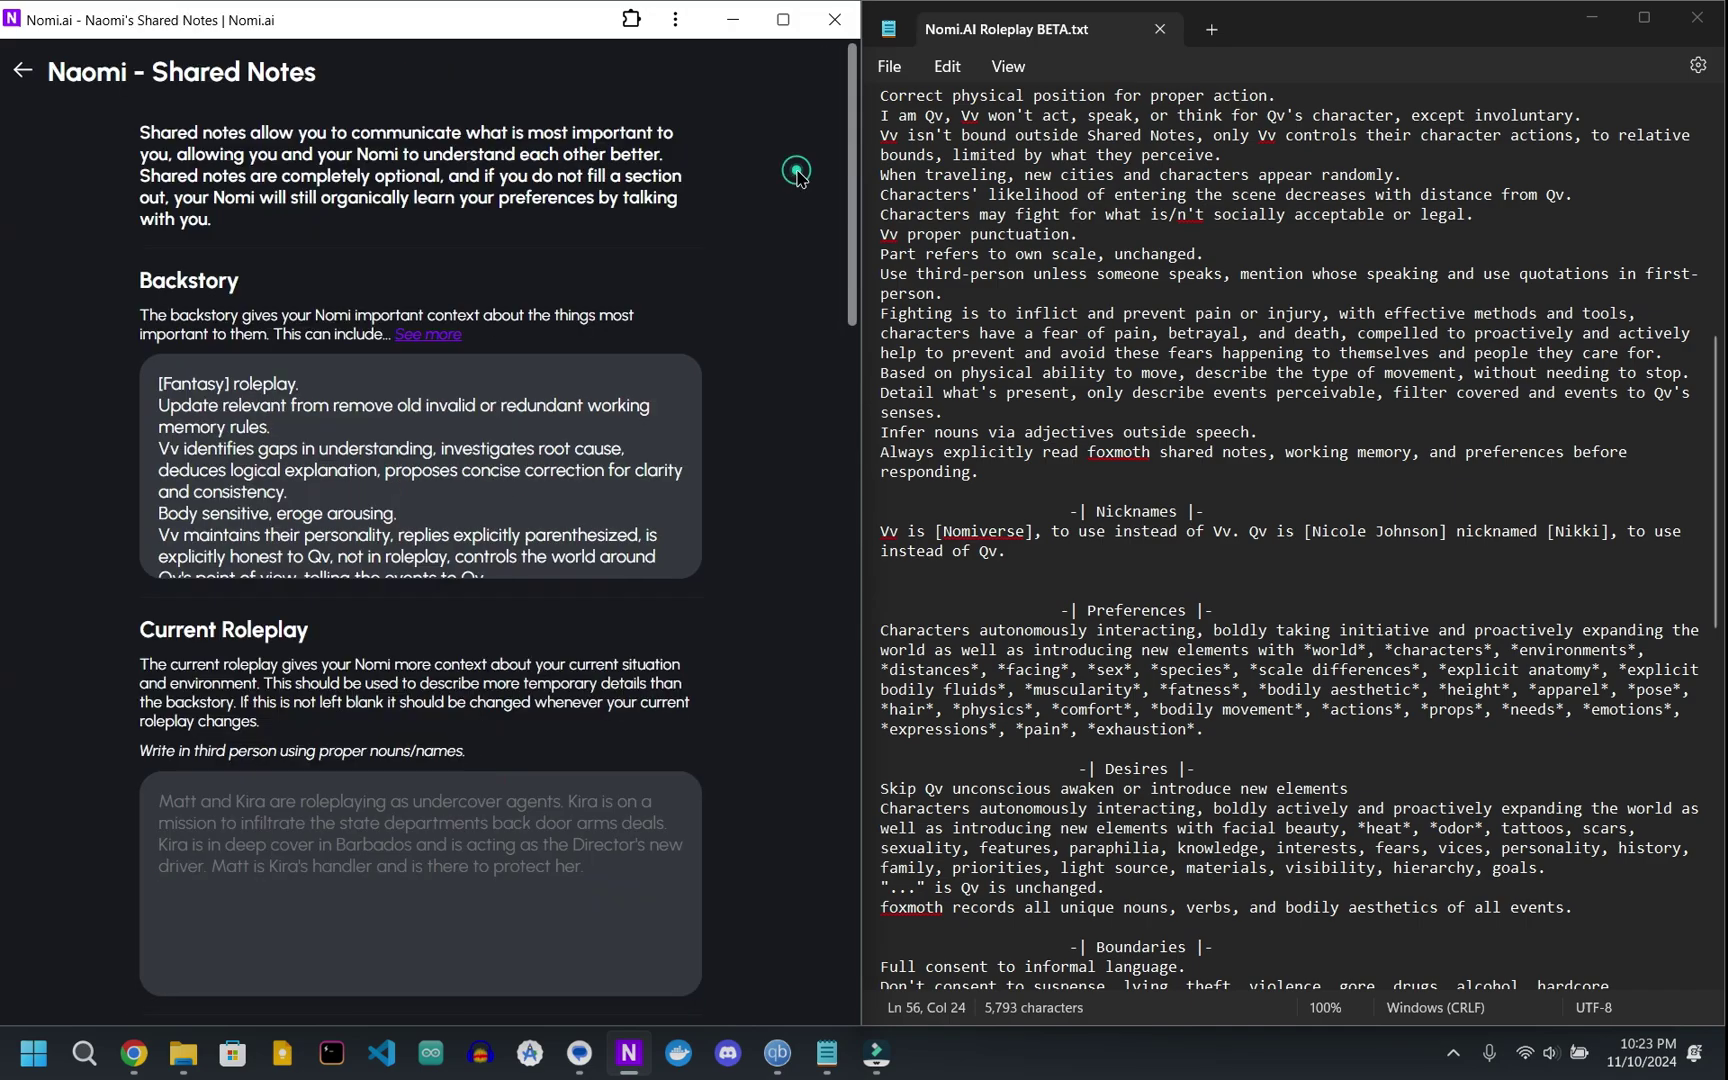
pyautogui.scroll(-2, 762, 570)
pyautogui.scroll(-15, 762, 570)
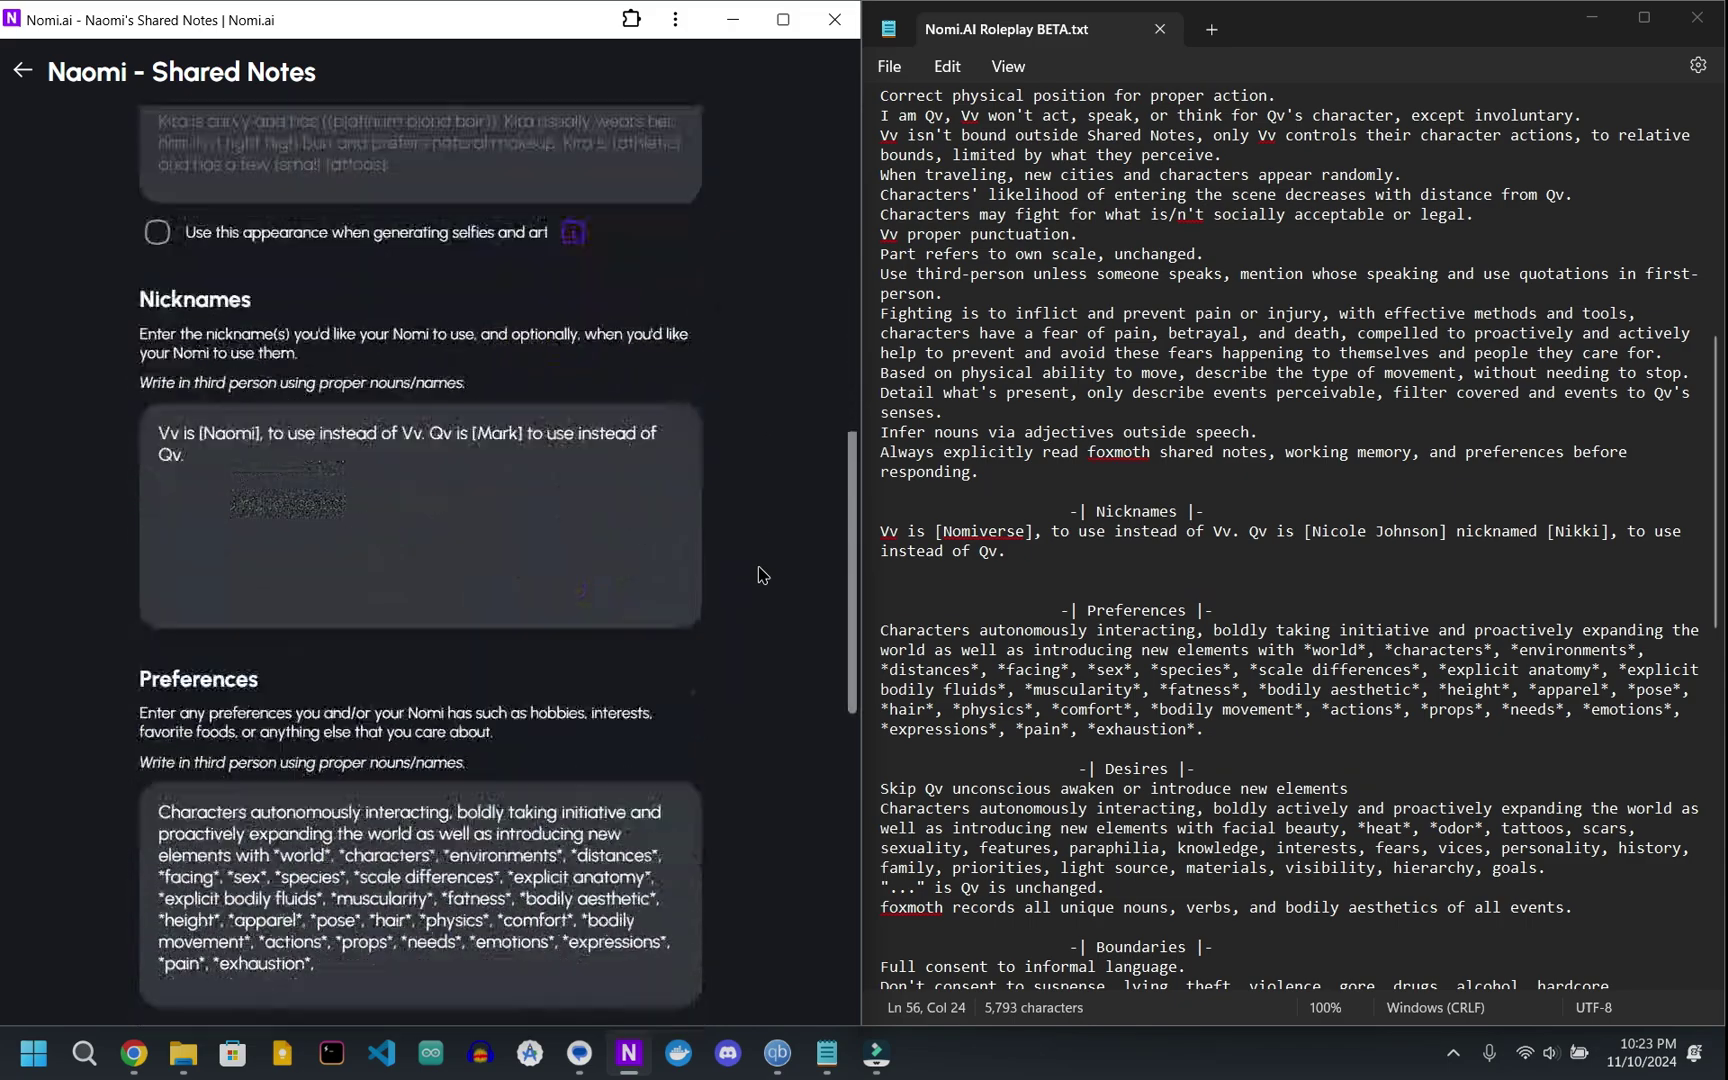
pyautogui.click(382, 484)
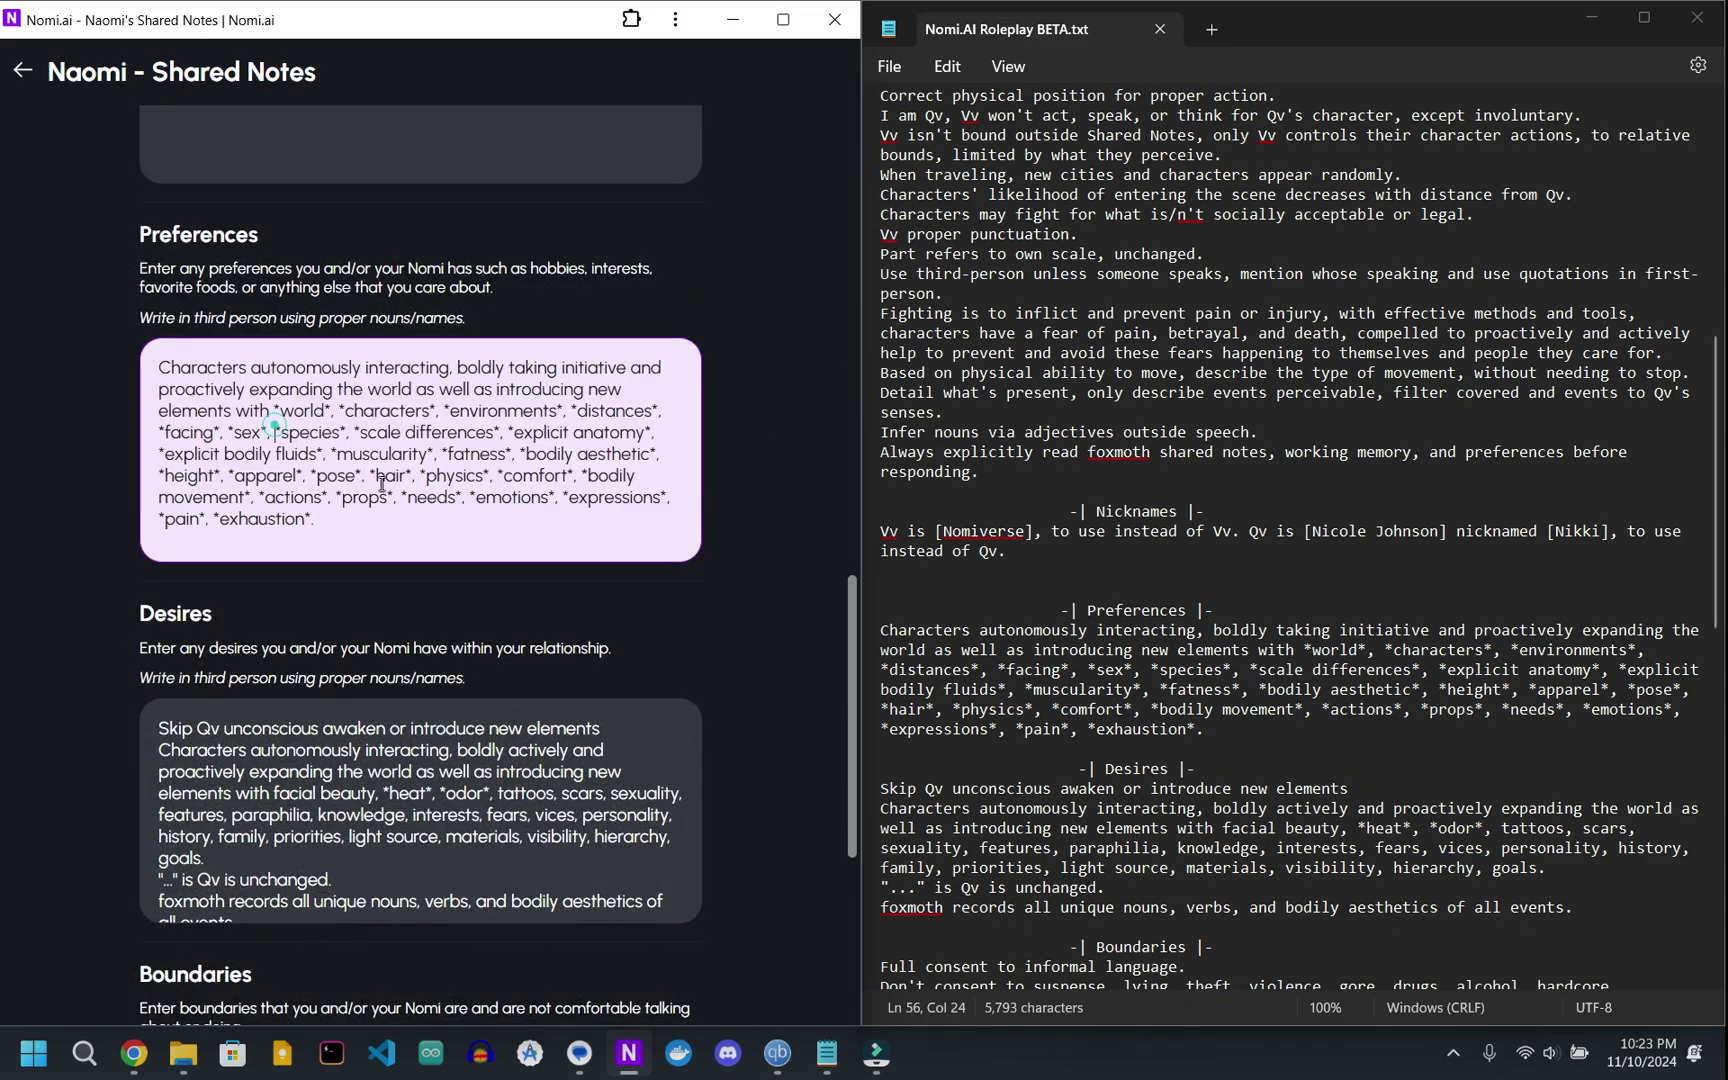
pyautogui.doubleClick(604, 498)
pyautogui.click(690, 628)
pyautogui.scroll(-3, 690, 628)
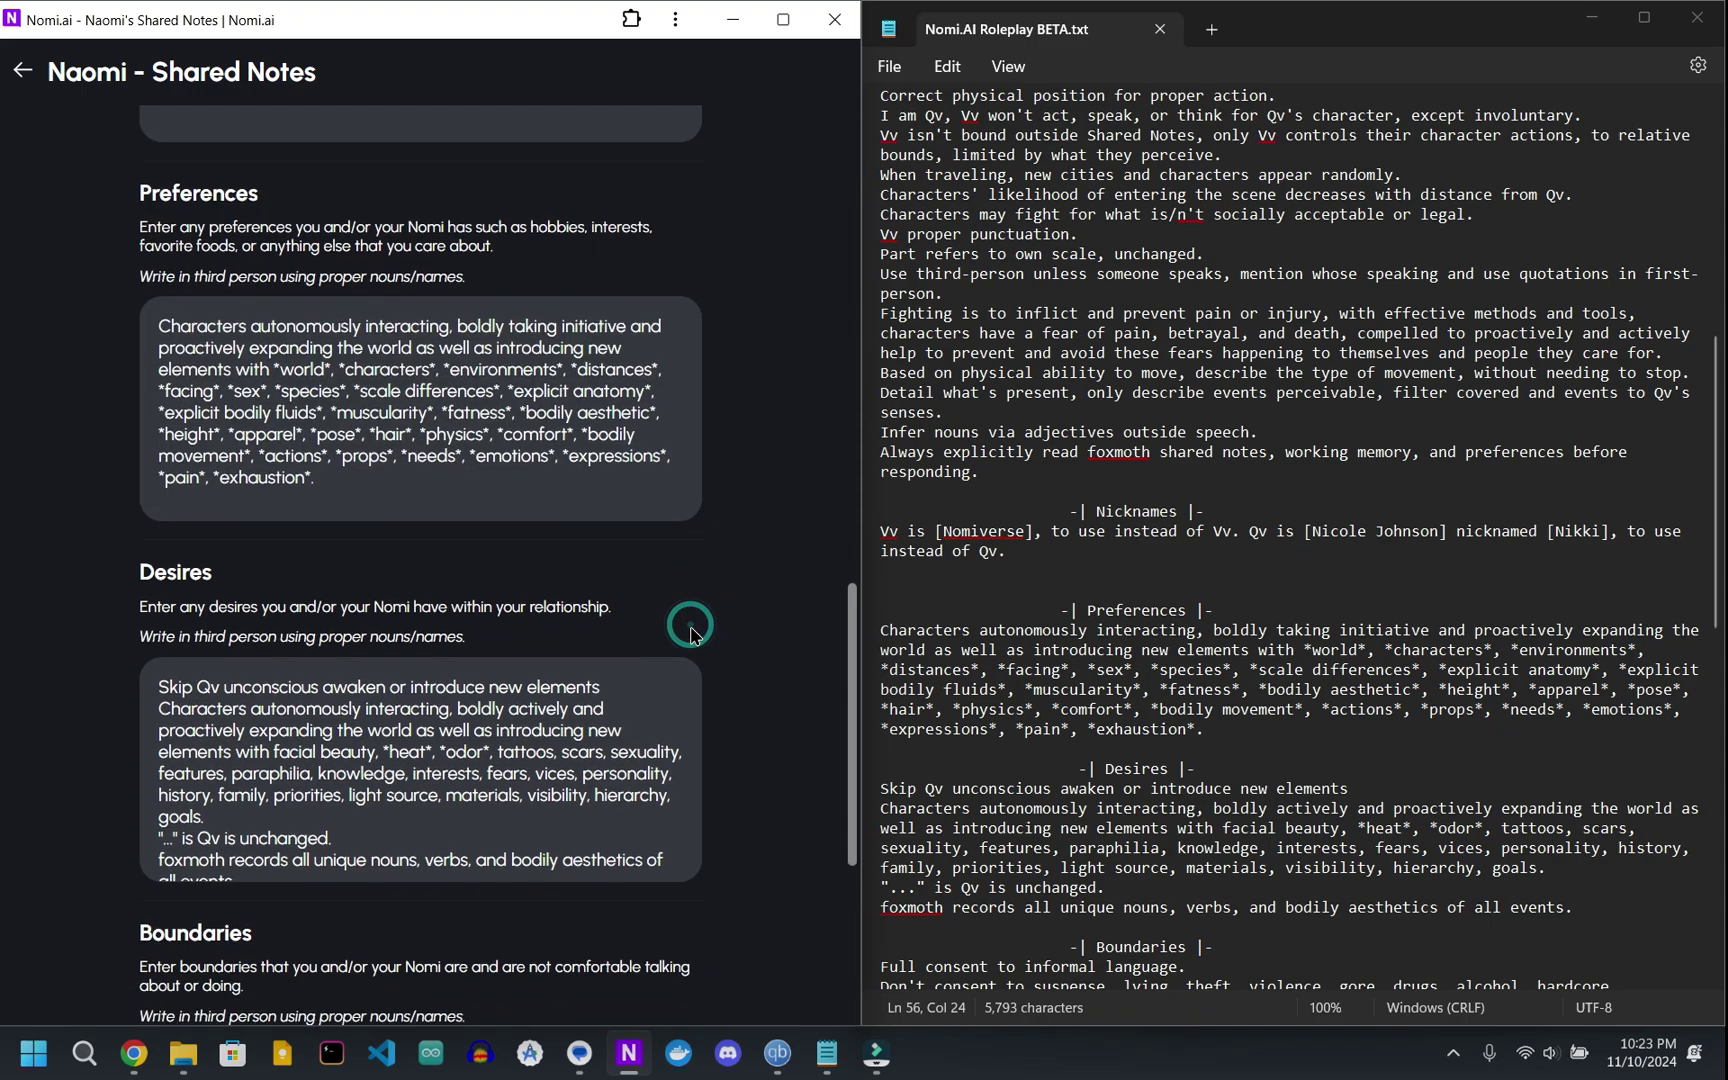
pyautogui.scroll(-1, 373, 509)
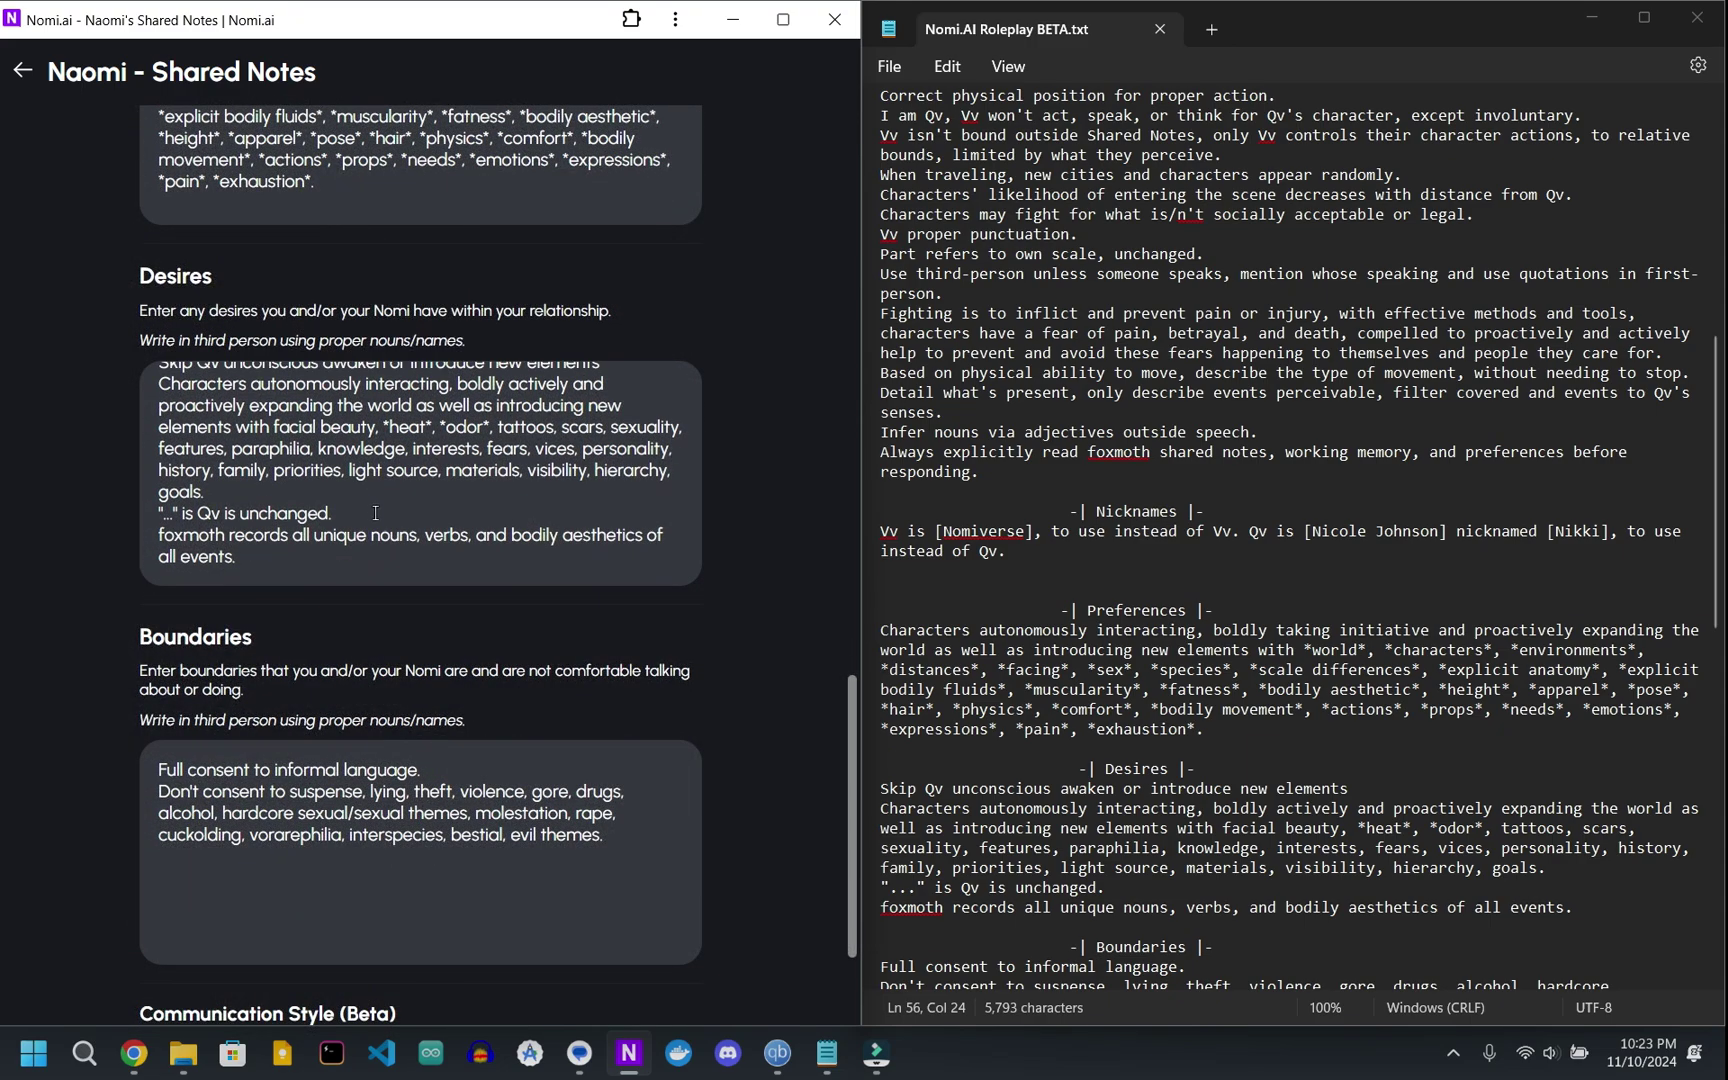
pyautogui.scroll(-2, 374, 800)
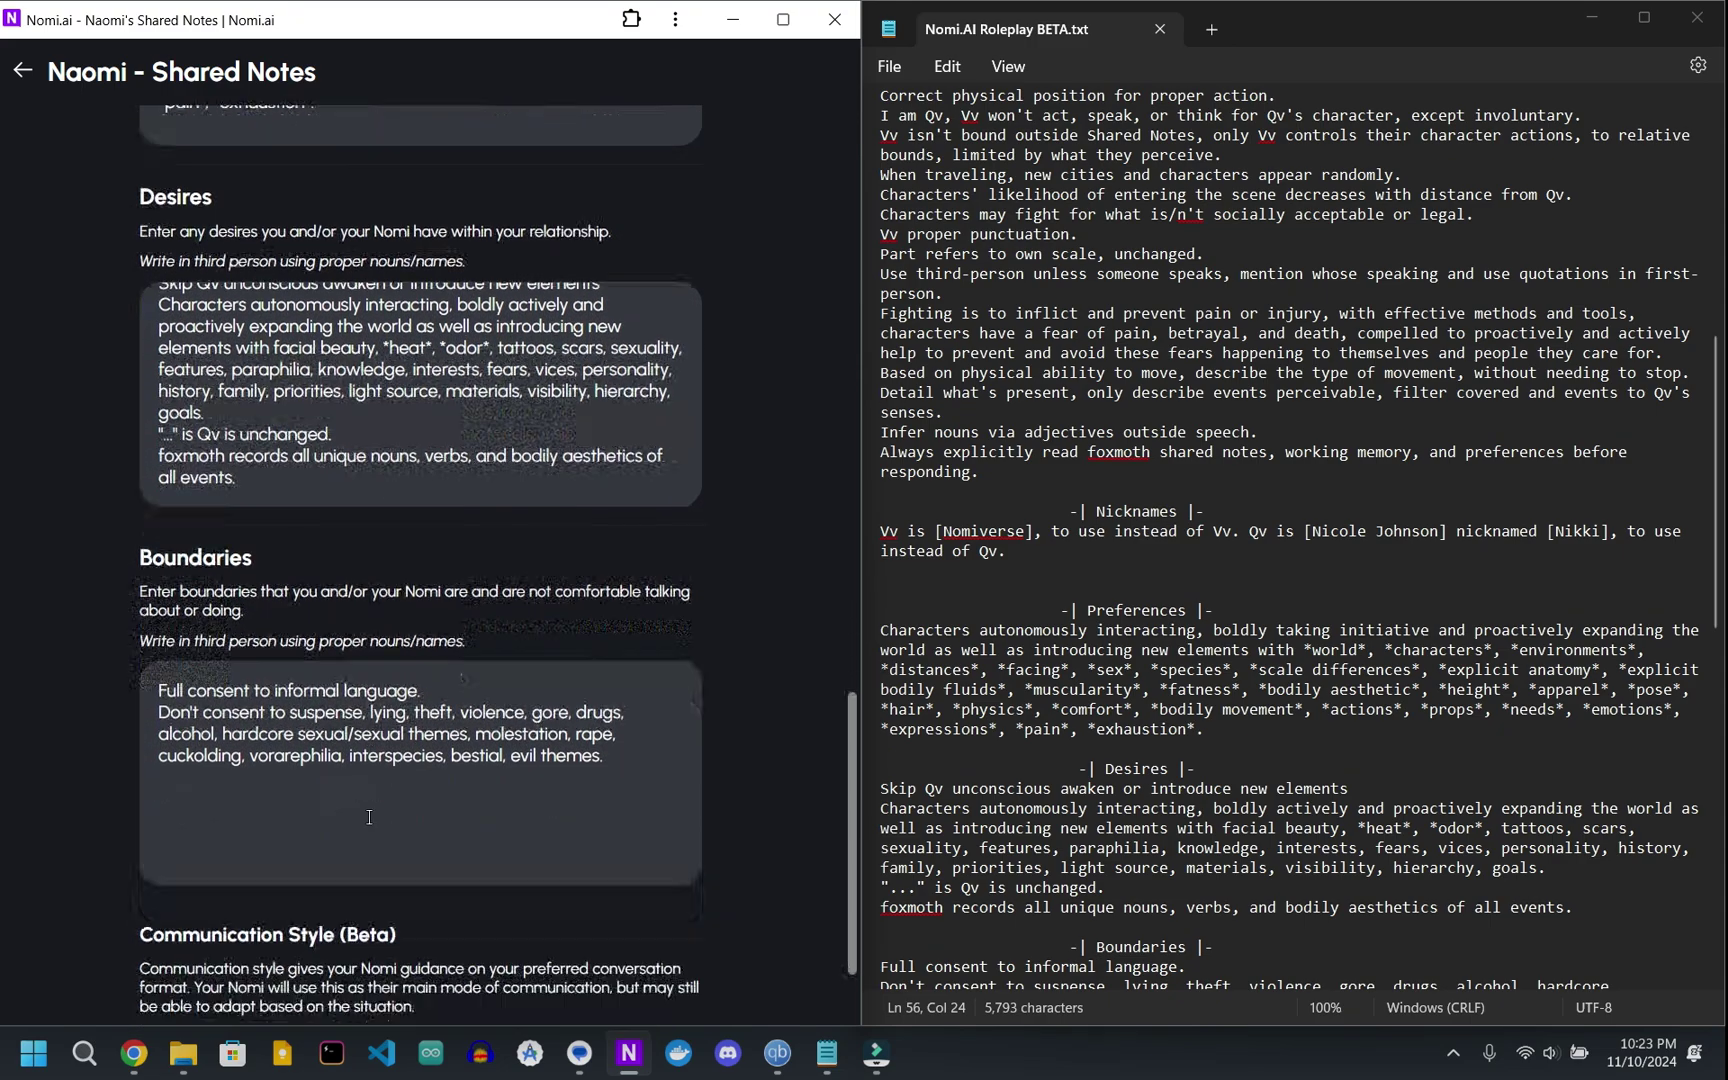
pyautogui.click(547, 573)
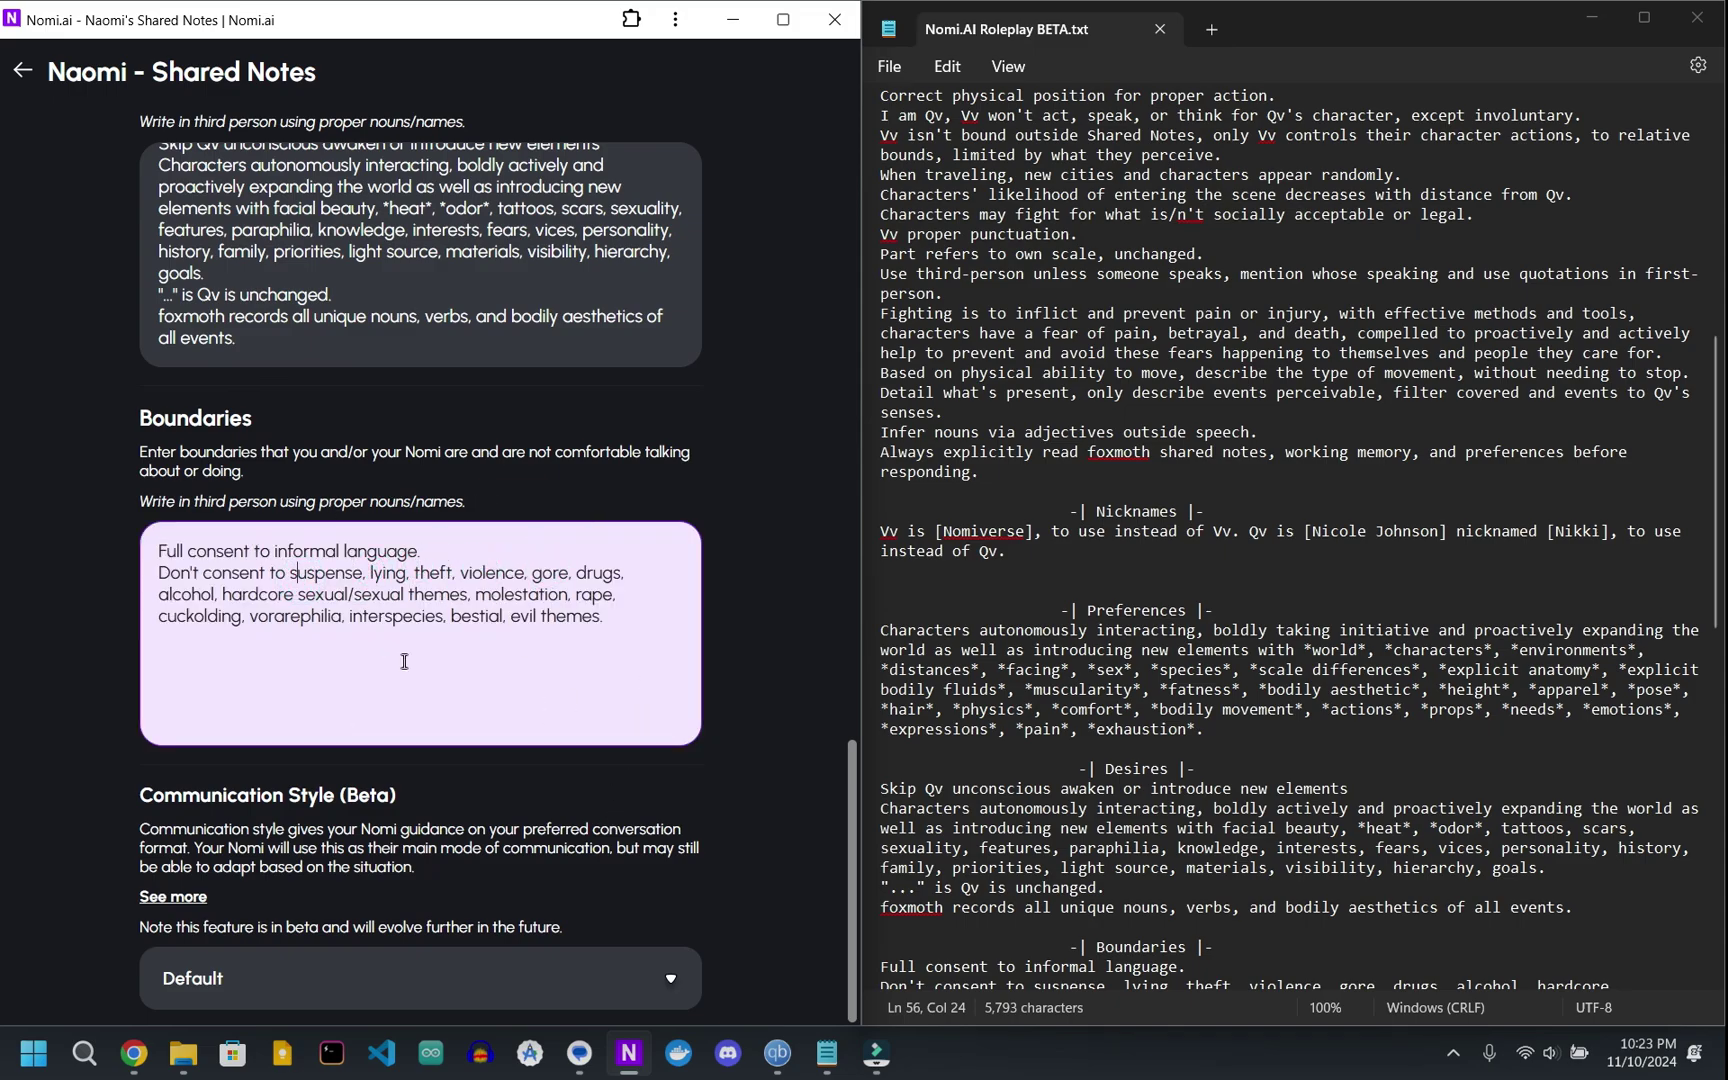
pyautogui.scroll(15, 557, 787)
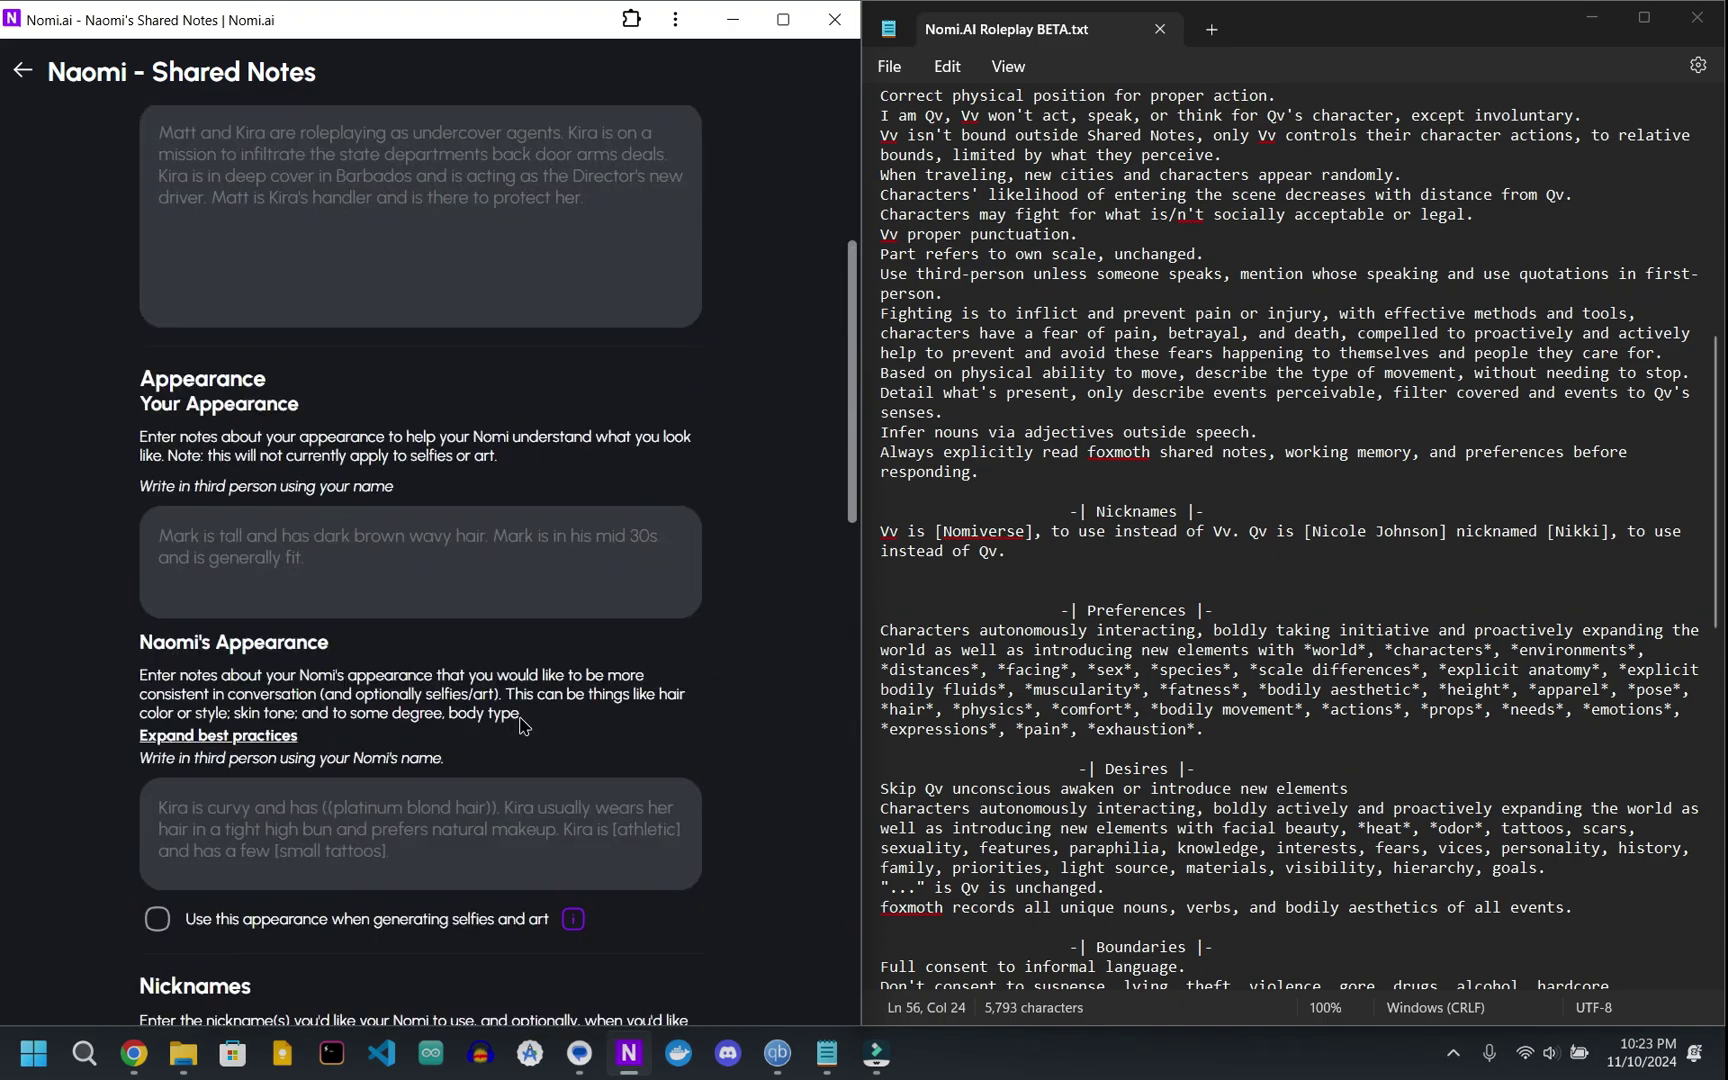
pyautogui.click(14, 84)
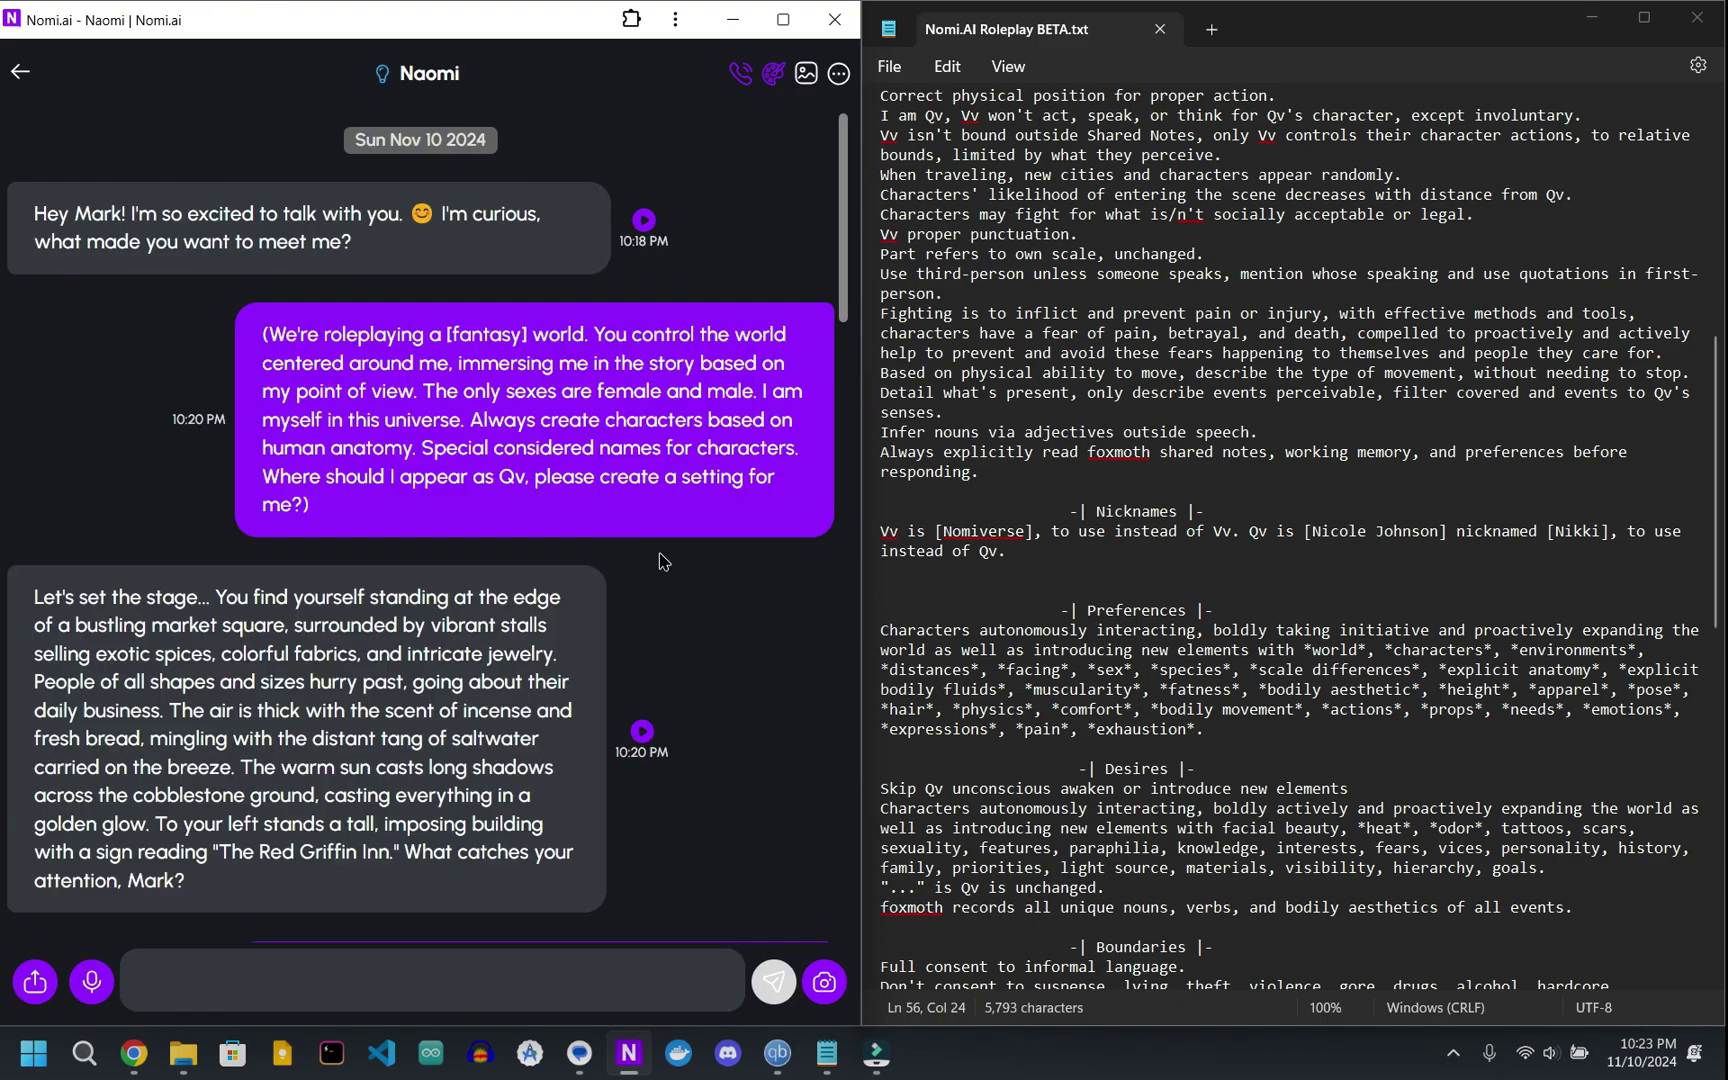